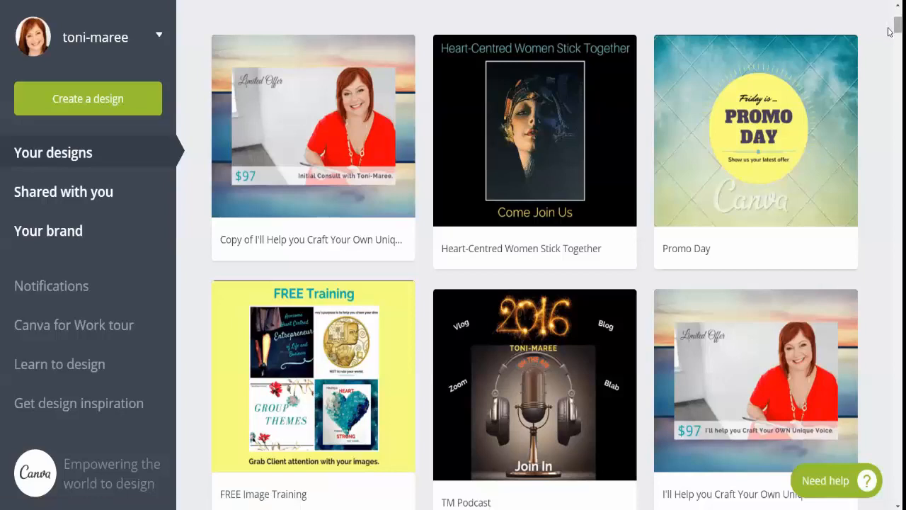
# Look through the gallery of previously made designs, examining the quote graphics, promotional posts and ads
pyautogui.scroll(-5, 890, 42)
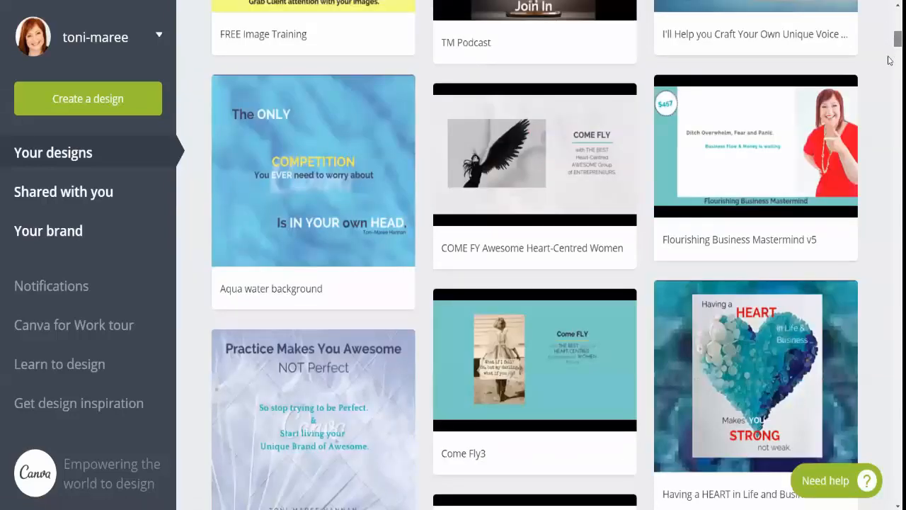
pyautogui.scroll(-5, 890, 67)
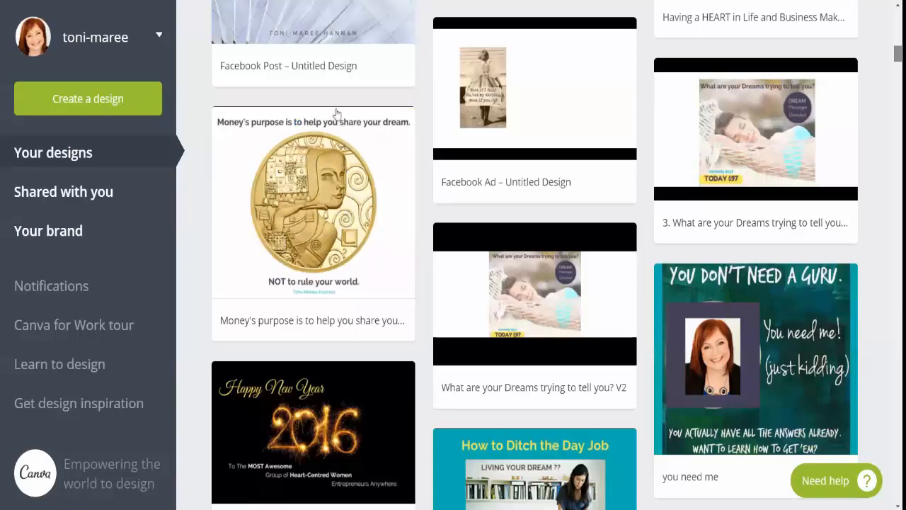
pyautogui.scroll(-7, 337, 114)
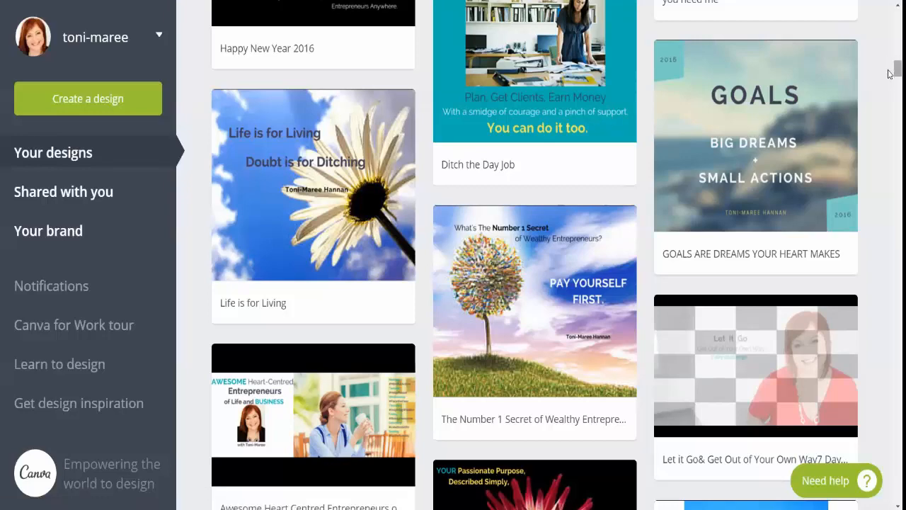
pyautogui.scroll(-2, 890, 74)
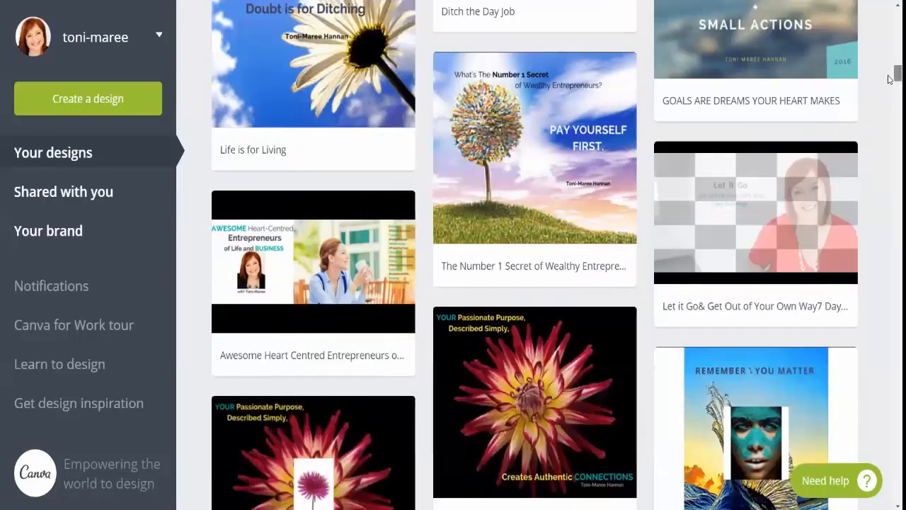
pyautogui.scroll(-3, 890, 78)
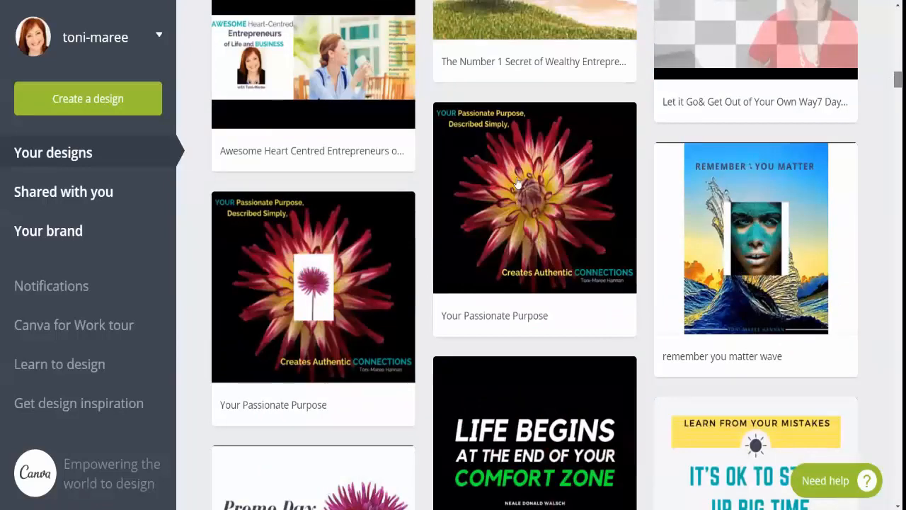
pyautogui.moveTo(517, 183)
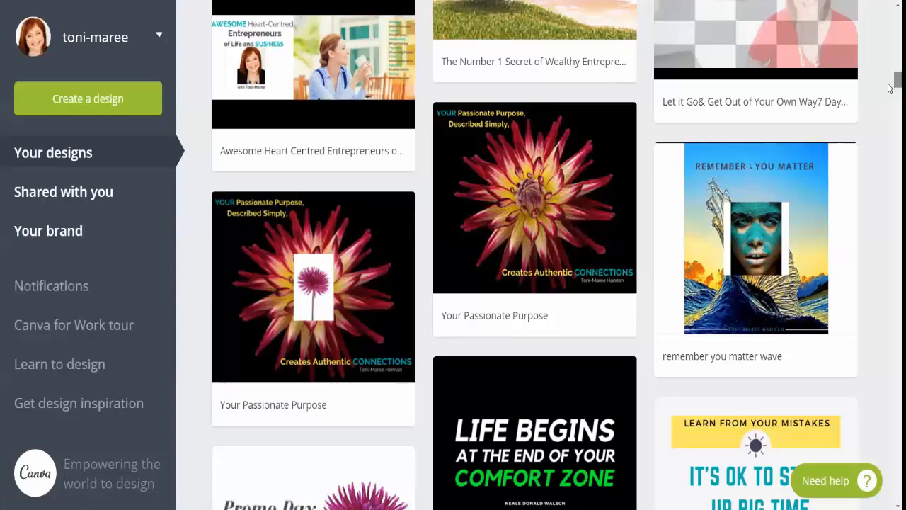
pyautogui.scroll(-3, 890, 86)
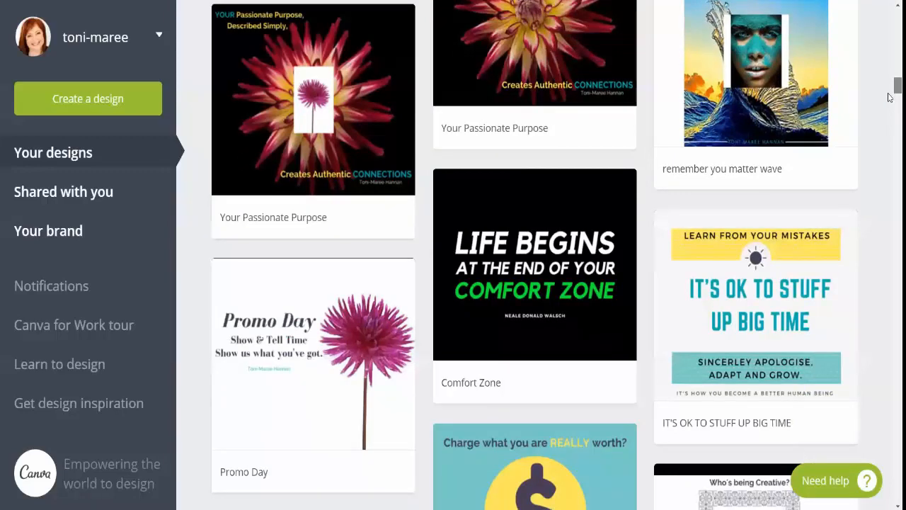
pyautogui.scroll(-5, 890, 97)
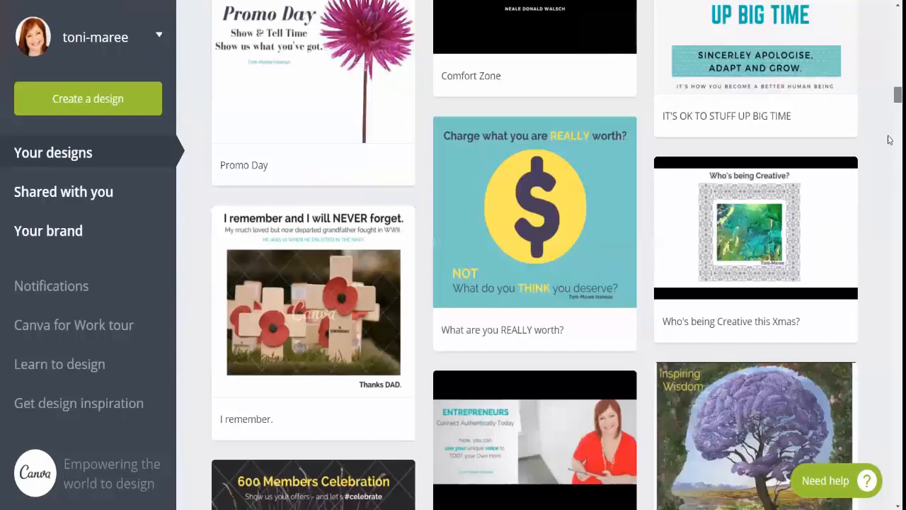
pyautogui.scroll(-15, 890, 137)
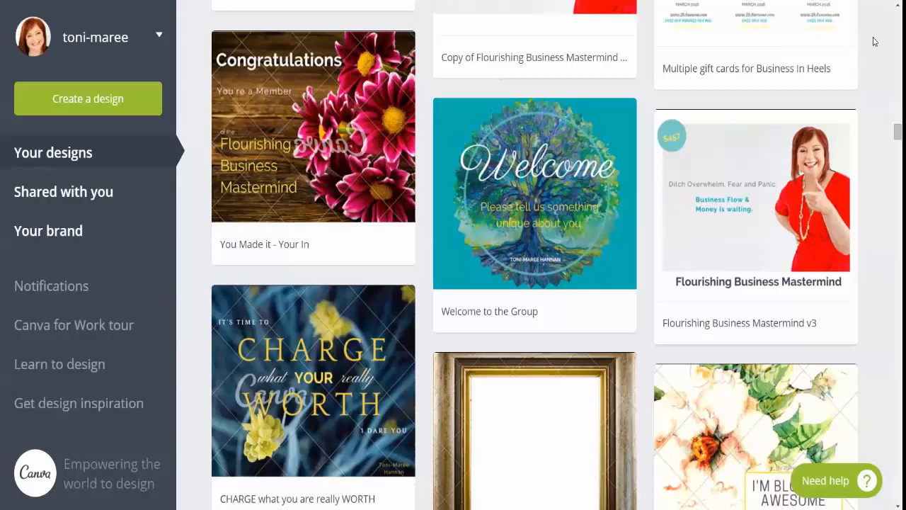
pyautogui.moveTo(891, 135); pyautogui.dragTo(890, 4)
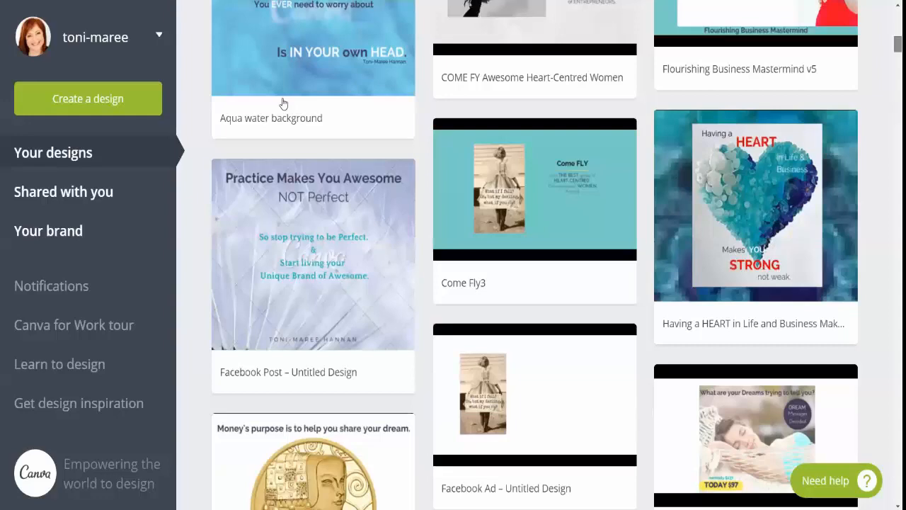
pyautogui.scroll(10, 283, 104)
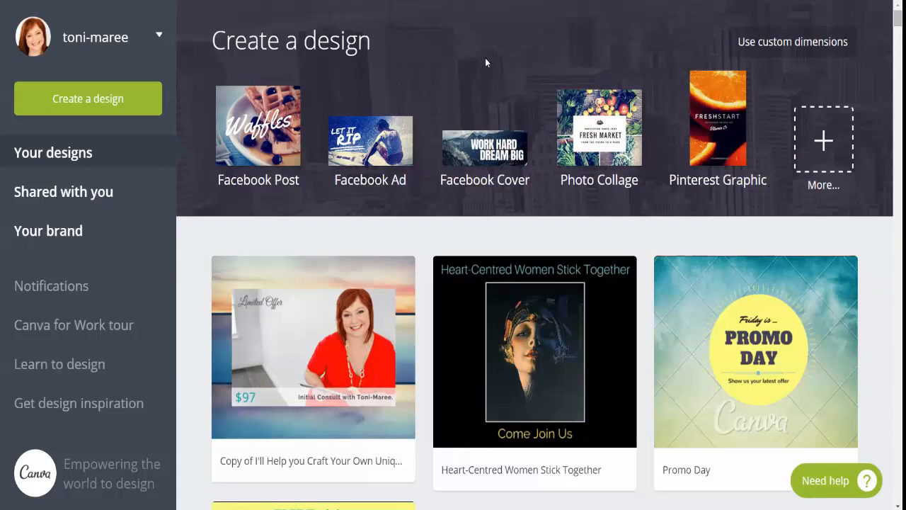
# Browse the full list of design types and create a new eBook design from the Blogging & eBooks category
pyautogui.click(822, 140)
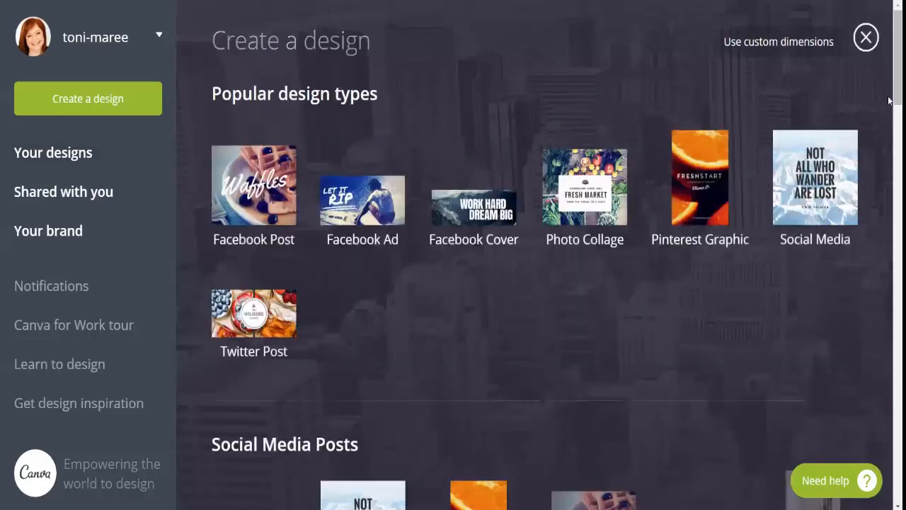
pyautogui.scroll(-2, 890, 43)
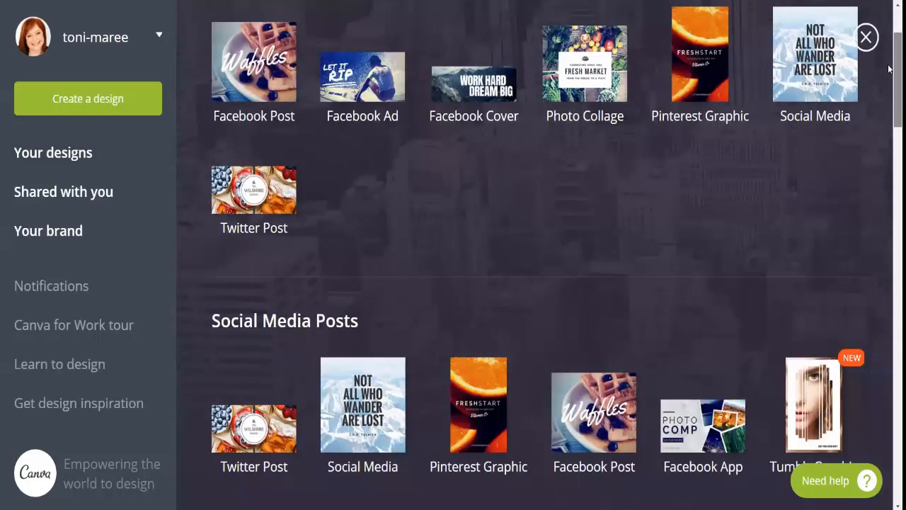
pyautogui.scroll(-1, 890, 71)
pyautogui.scroll(-2, 889, 86)
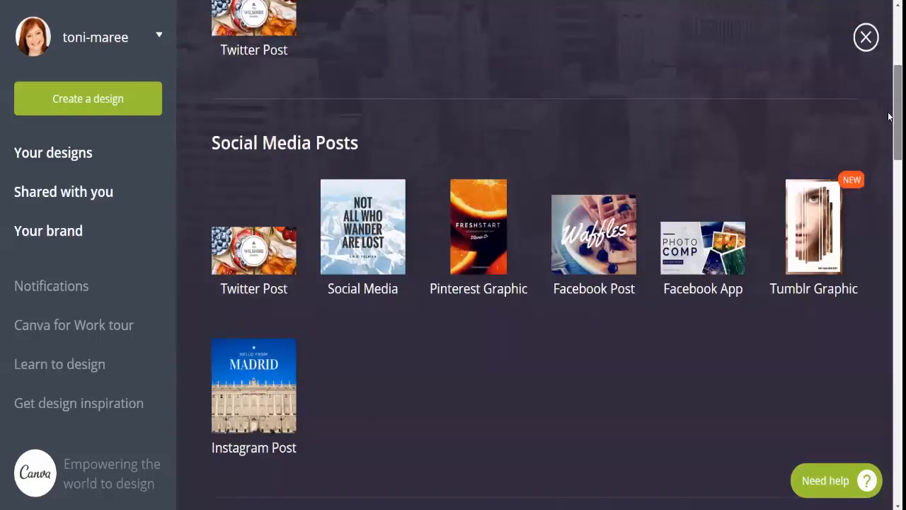
pyautogui.scroll(-3, 889, 142)
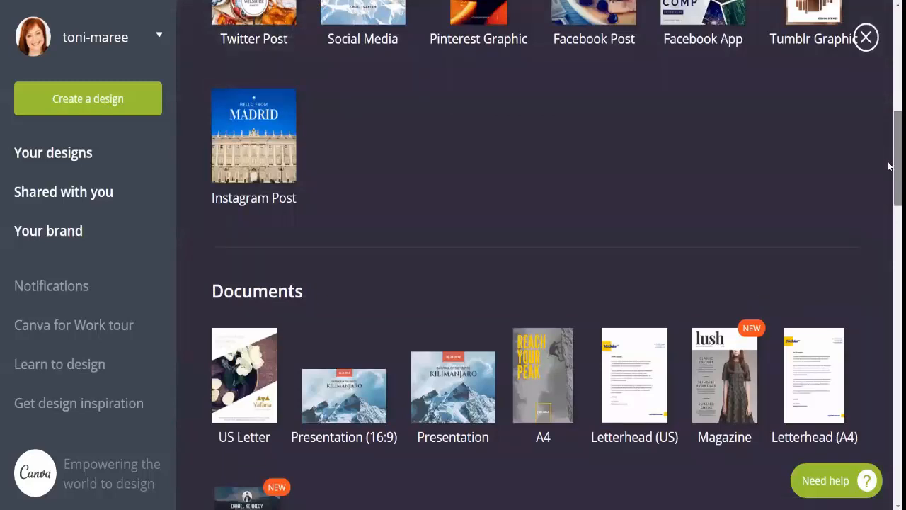
pyautogui.scroll(-2, 889, 172)
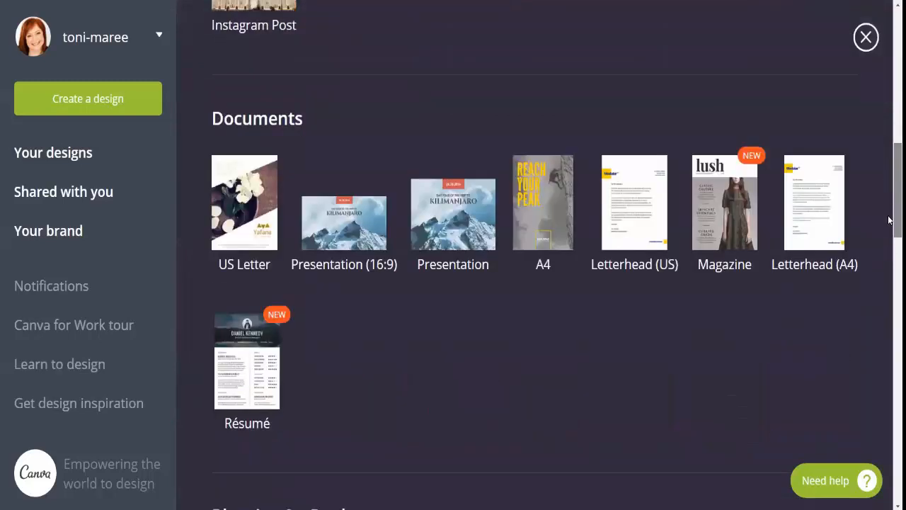
pyautogui.scroll(-4, 889, 230)
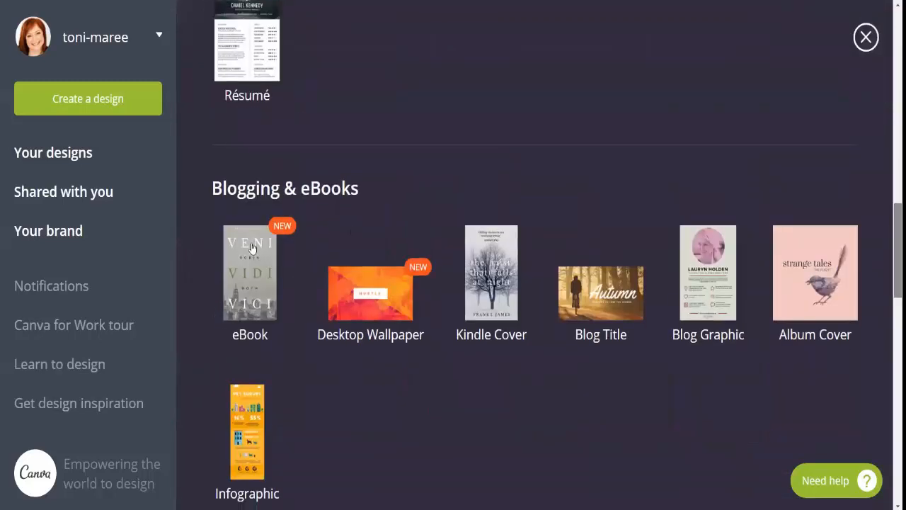
pyautogui.scroll(-1, 252, 249)
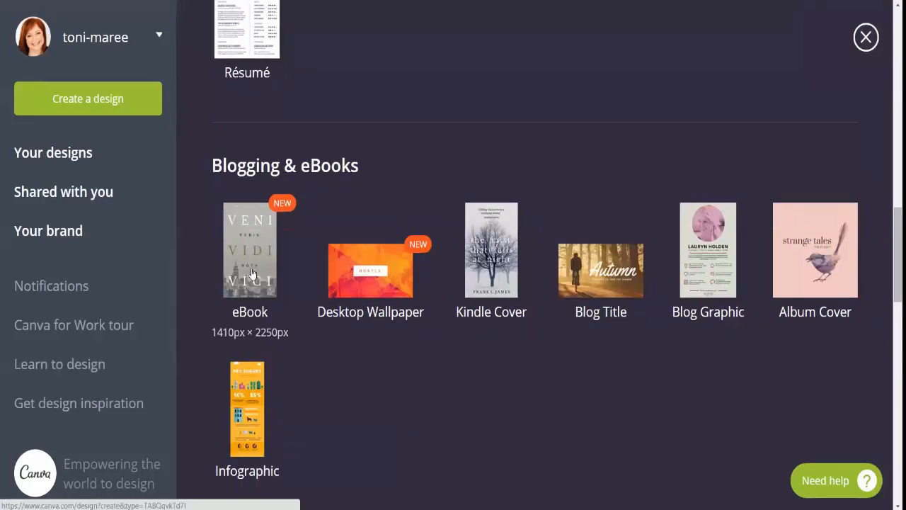
pyautogui.click(242, 227)
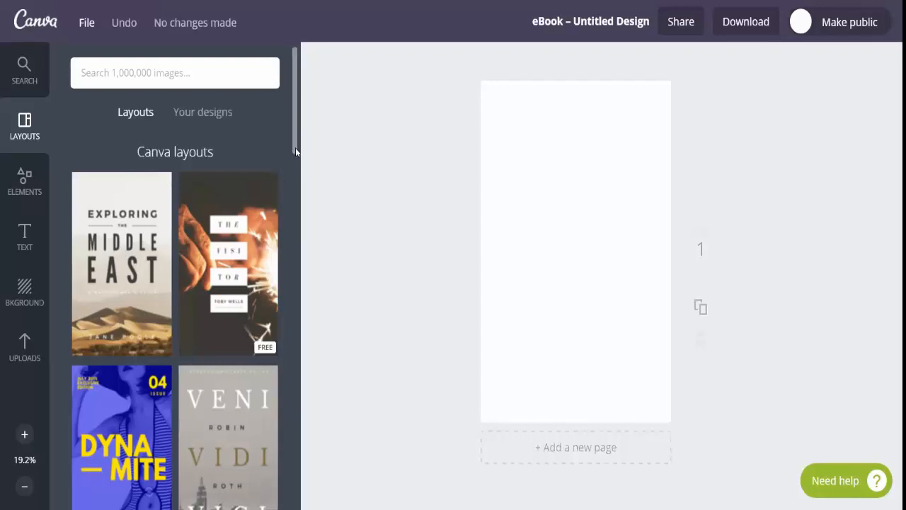
# Examine the available eBook layouts, from the cover templates through to the blank photo grid layouts
pyautogui.scroll(-1, 295, 159)
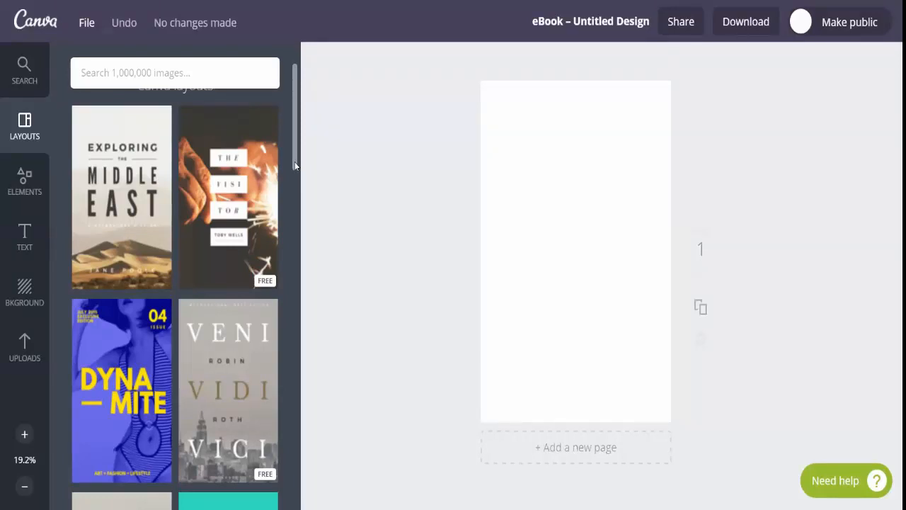
pyautogui.scroll(-2, 295, 163)
pyautogui.scroll(-3, 295, 177)
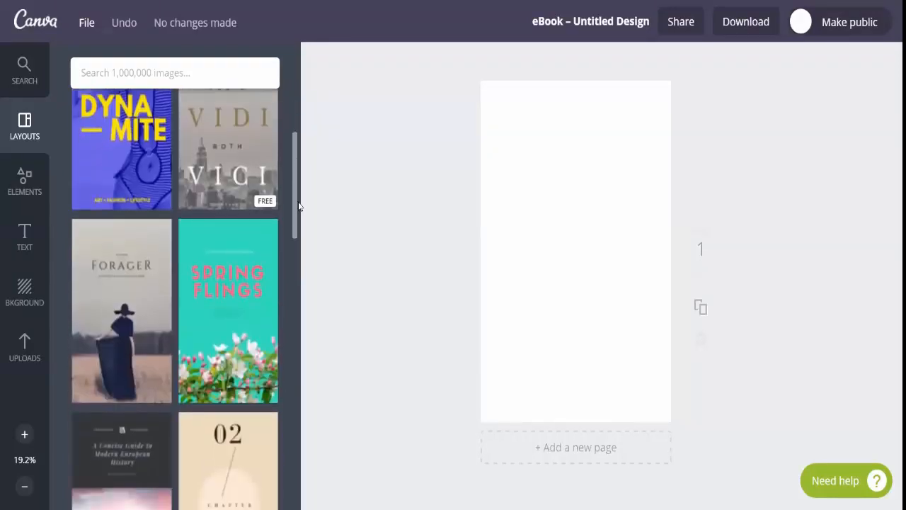
pyautogui.moveTo(299, 202); pyautogui.dragTo(301, 207)
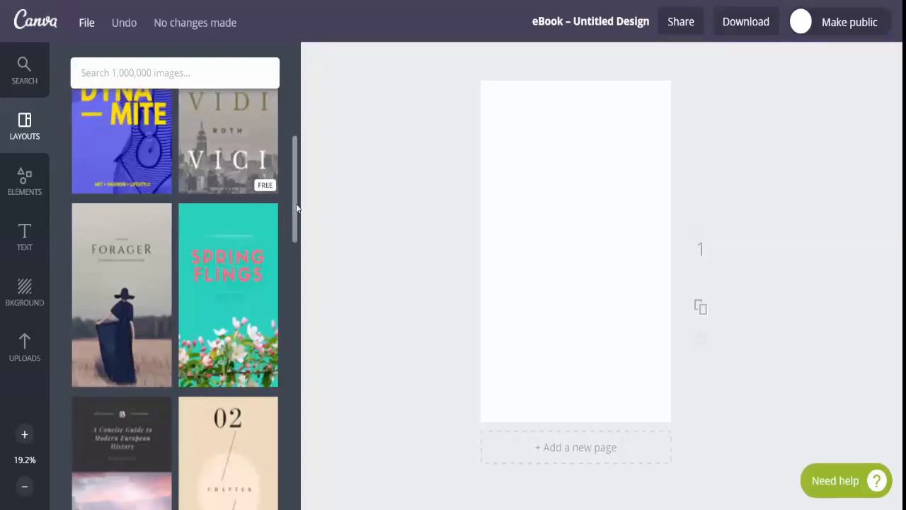
pyautogui.moveTo(295, 202); pyautogui.dragTo(298, 233)
pyautogui.scroll(-4, 298, 234)
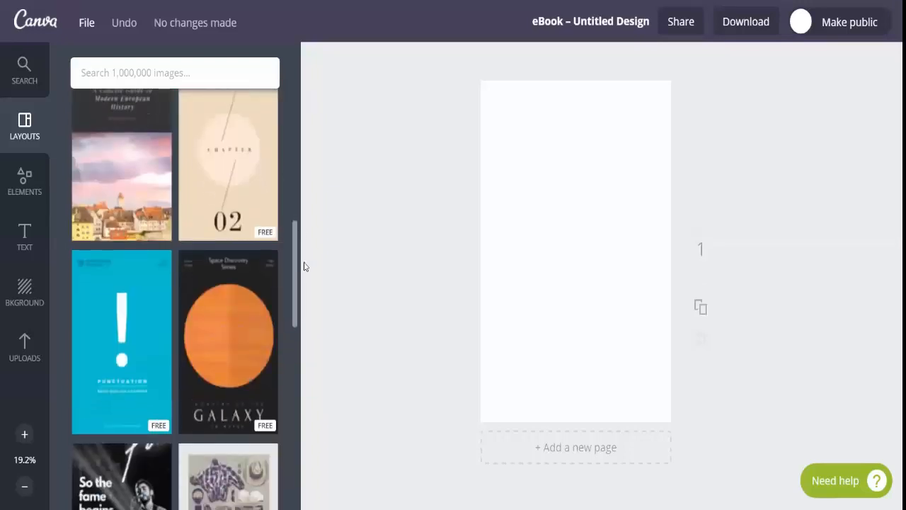
pyautogui.scroll(-3, 304, 267)
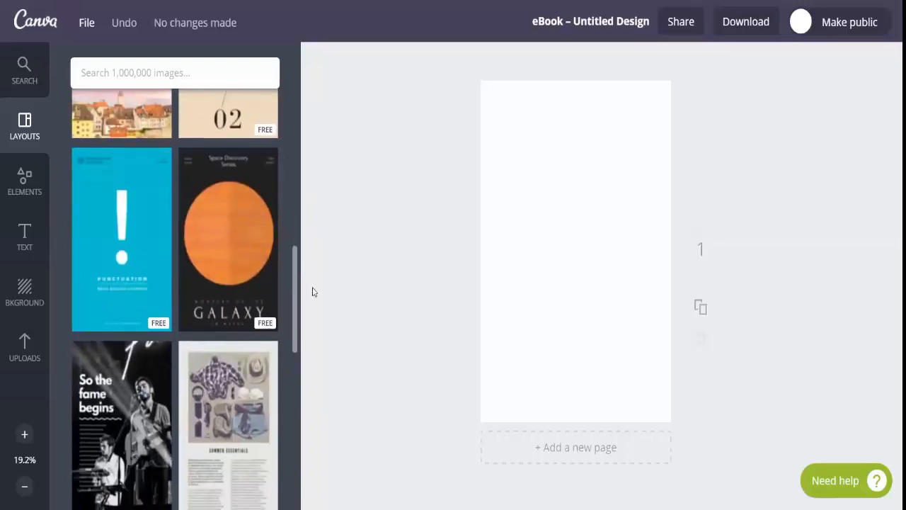
pyautogui.scroll(-3, 310, 303)
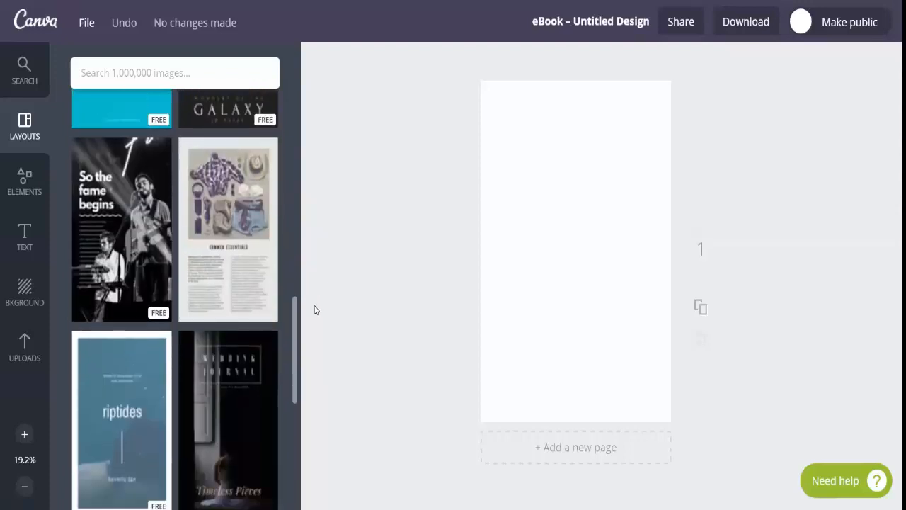
pyautogui.moveTo(239, 212)
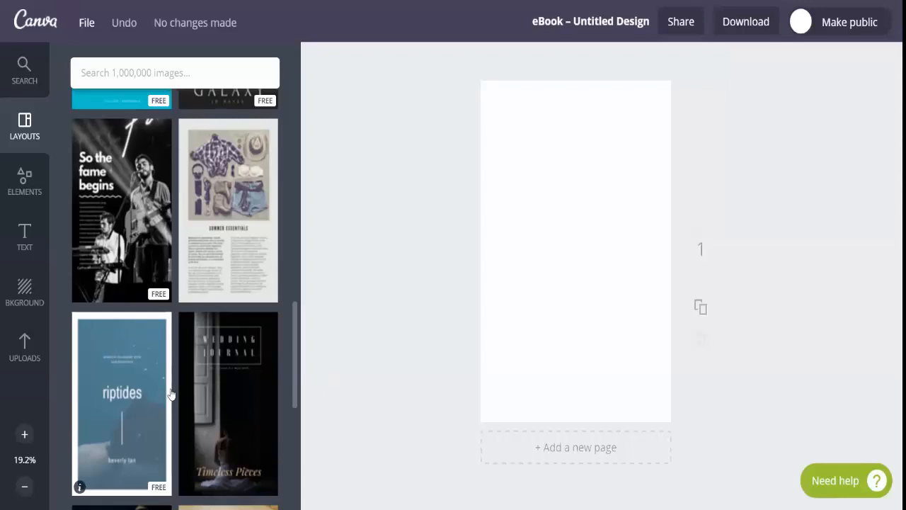
pyautogui.scroll(-3, 296, 388)
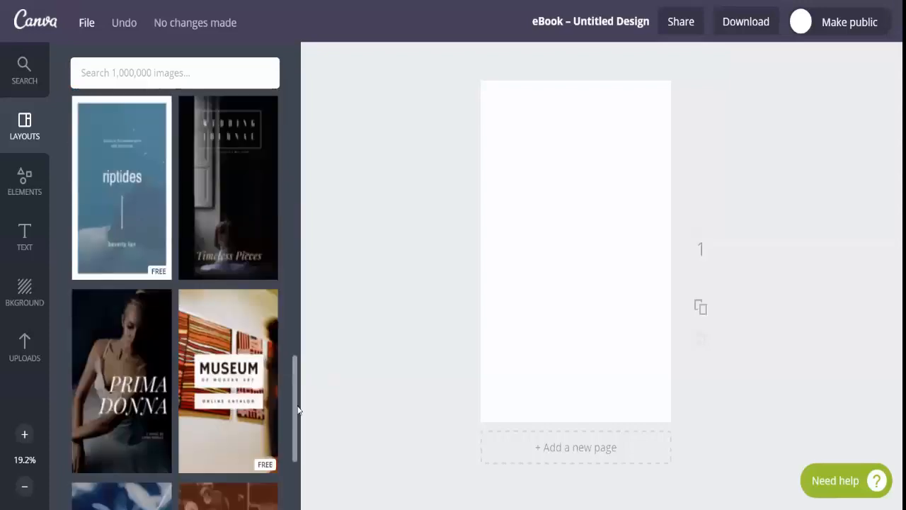
pyautogui.scroll(-1, 297, 403)
pyautogui.scroll(-2, 300, 420)
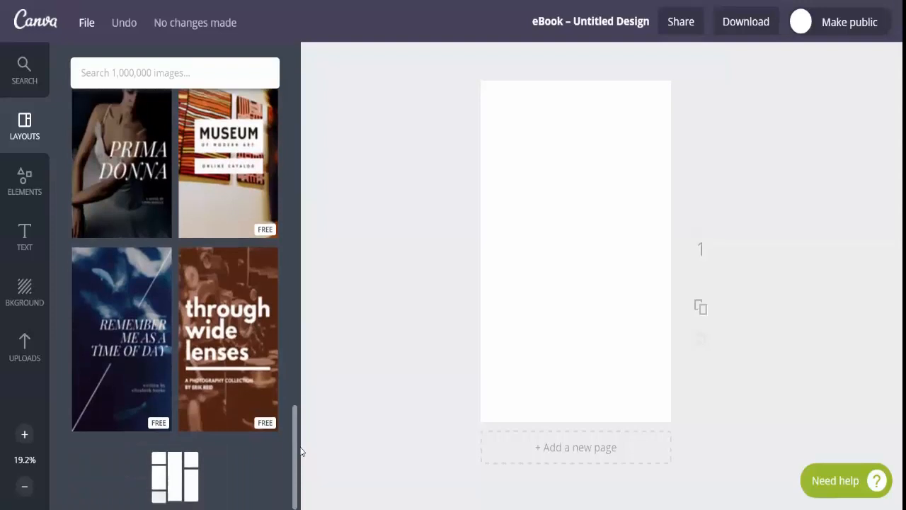
pyautogui.scroll(-5, 300, 451)
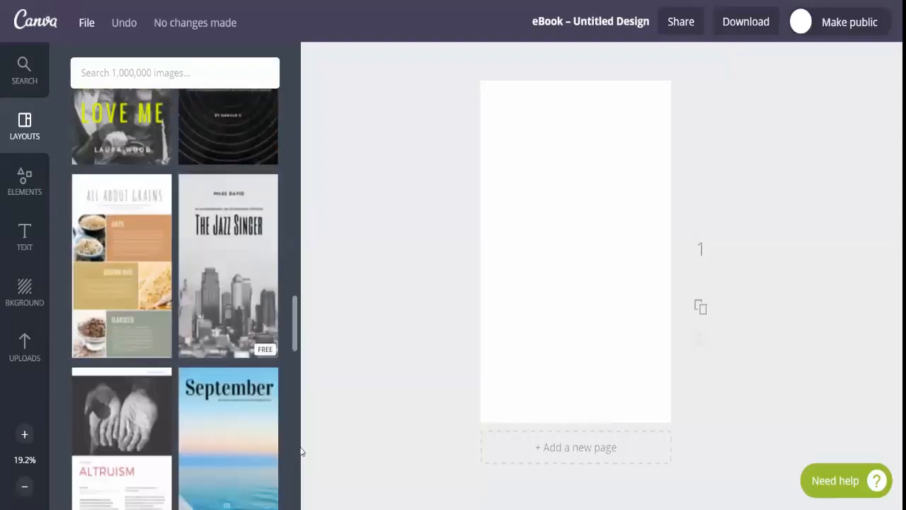
pyautogui.scroll(-8, 295, 342)
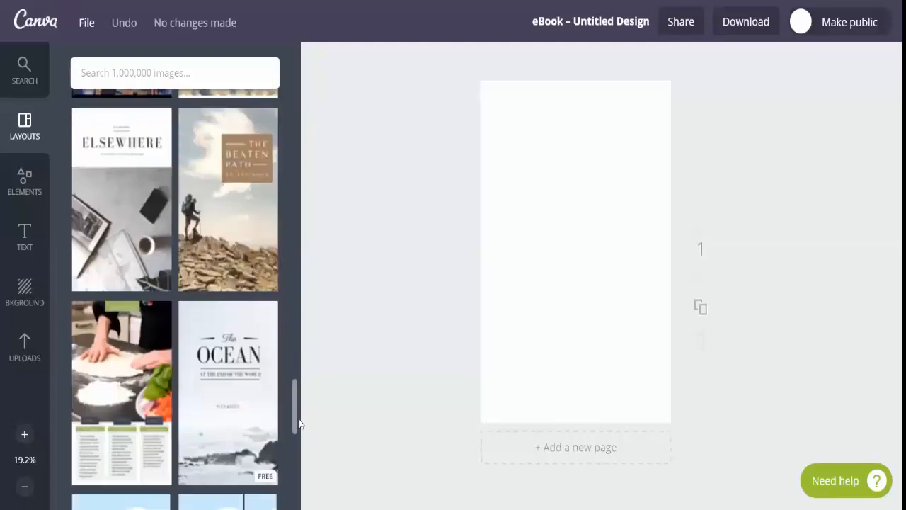
pyautogui.scroll(-4, 299, 404)
pyautogui.scroll(5, 304, 397)
pyautogui.scroll(-3, 300, 446)
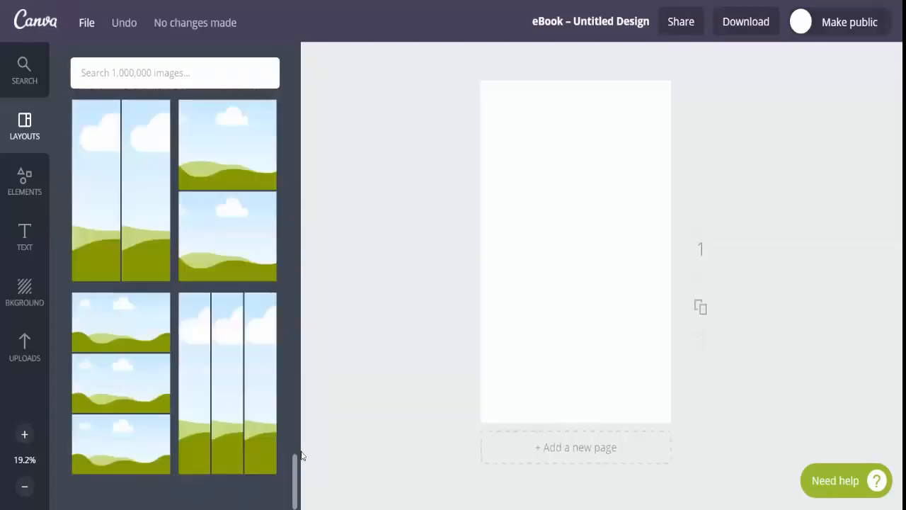
pyautogui.scroll(15, 304, 390)
pyautogui.scroll(-8, 320, 287)
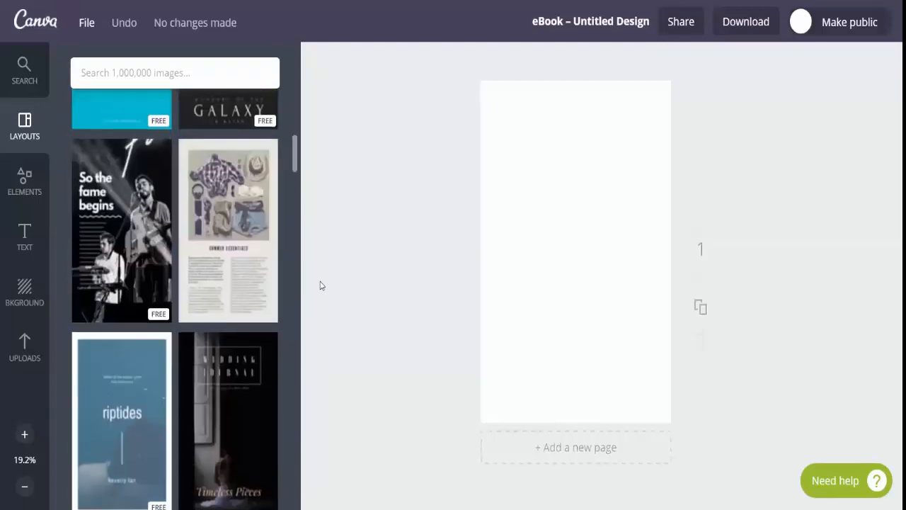
pyautogui.scroll(-2, 319, 286)
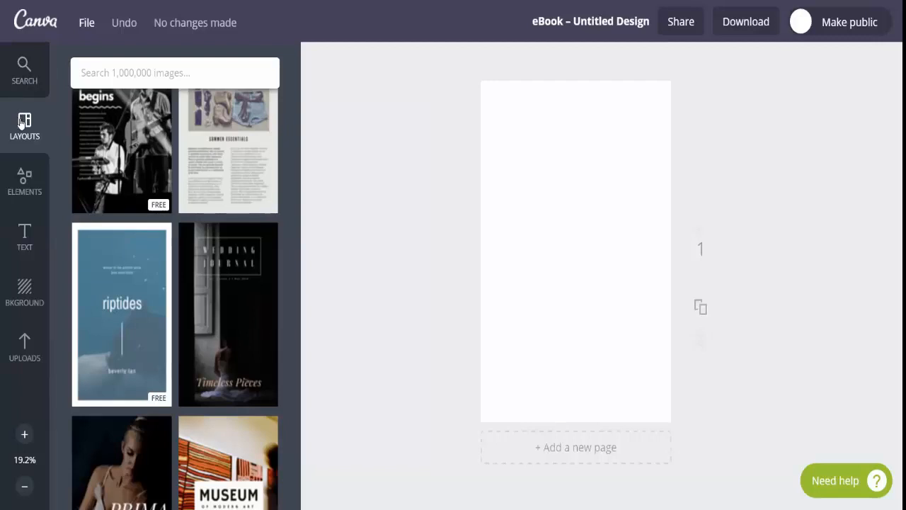
# Examine the available element categories, including the illustrations and the free photos
pyautogui.click(21, 182)
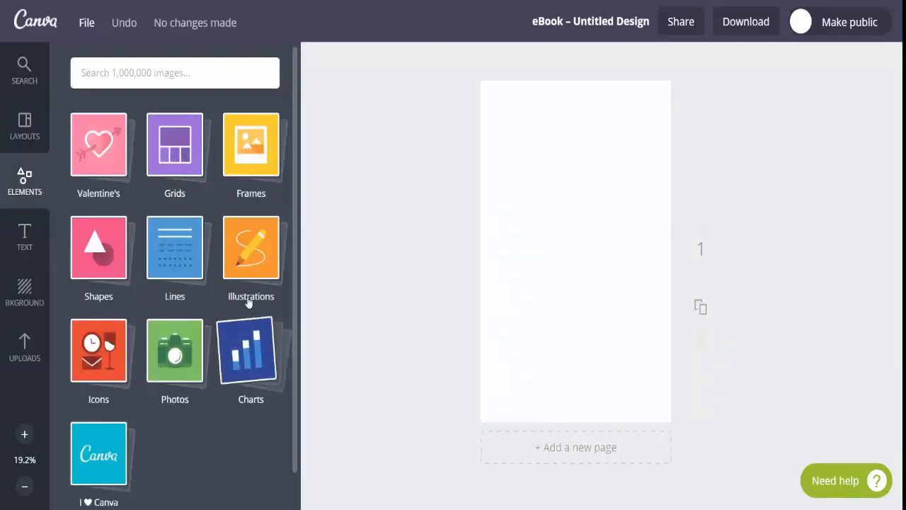
pyautogui.click(248, 267)
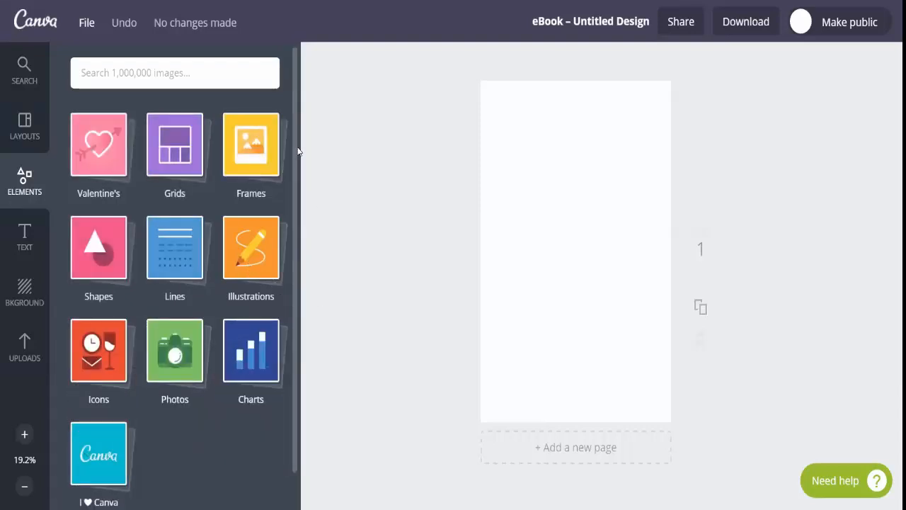
pyautogui.click(175, 347)
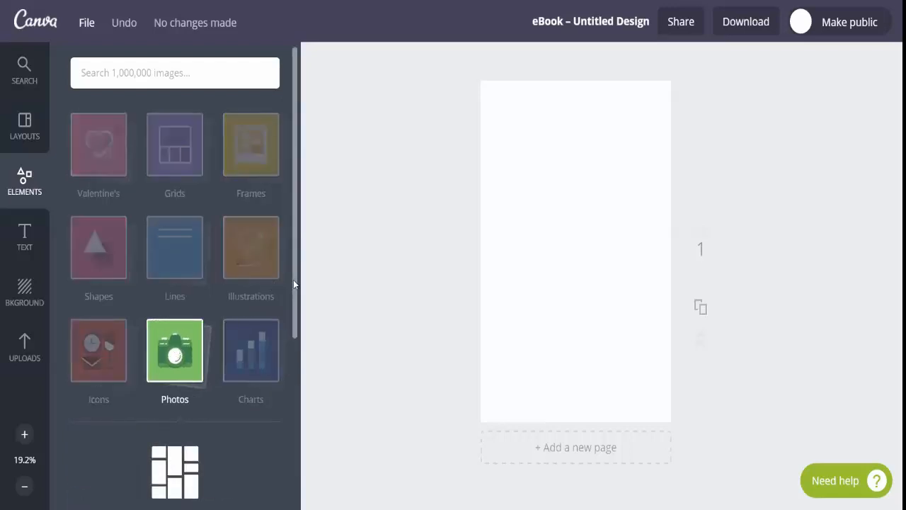
pyautogui.moveTo(293, 280); pyautogui.dragTo(303, 345)
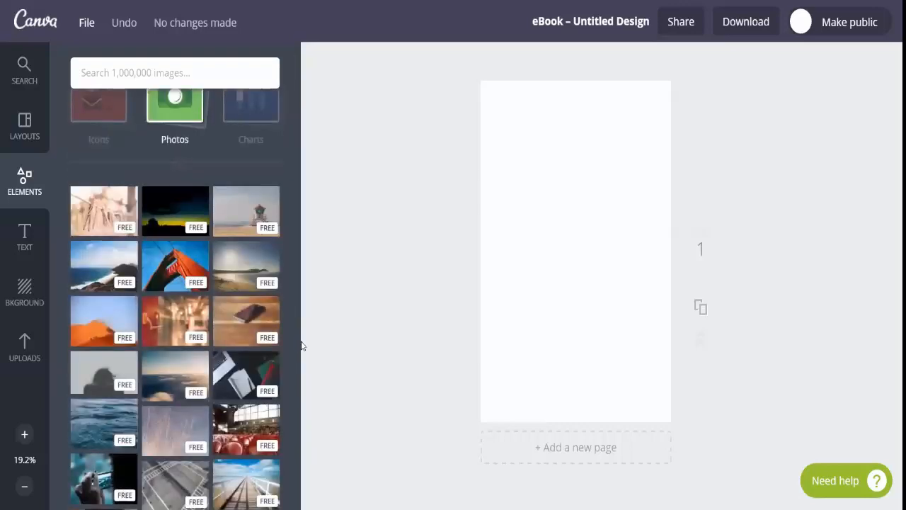
pyautogui.click(96, 119)
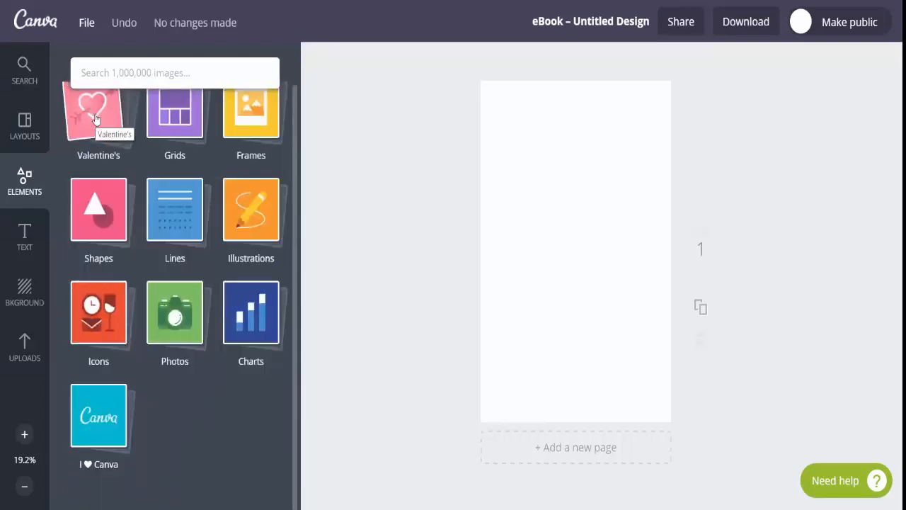
# Add the yellow light bulb icon from the Icons elements to the page and delete it again
pyautogui.click(103, 292)
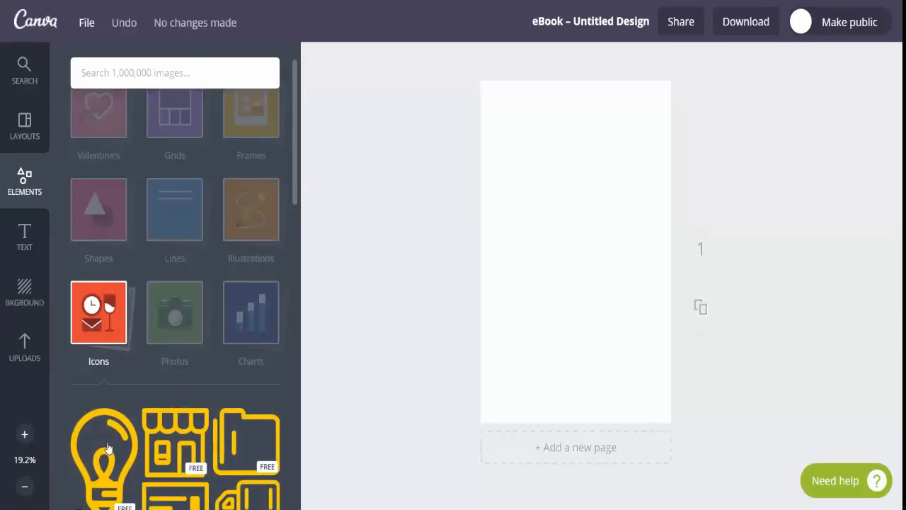
pyautogui.click(107, 447)
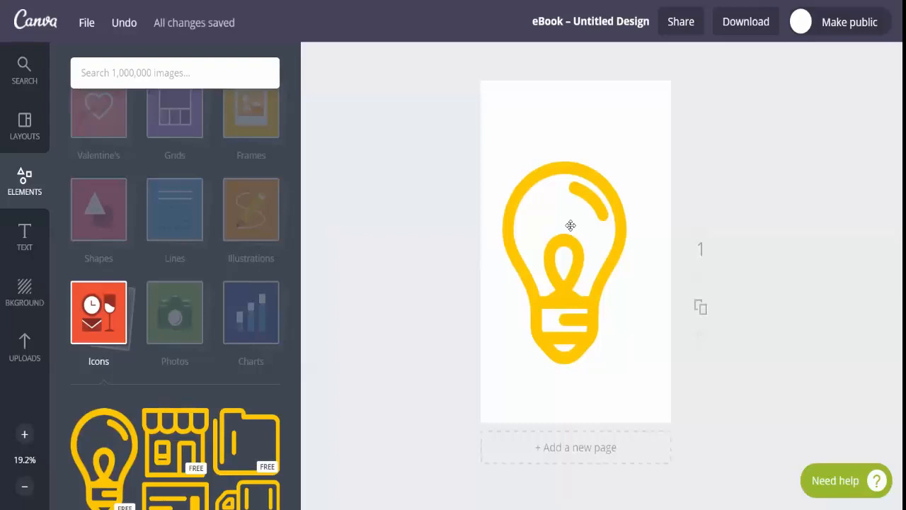
pyautogui.press('Escape')
pyautogui.click(573, 209)
pyautogui.click(635, 128)
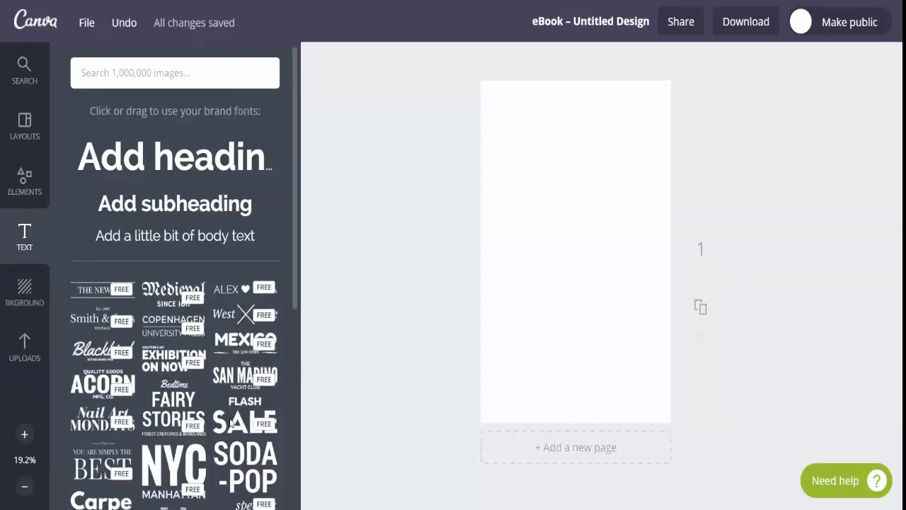
# Look over the ready-made text styles and add a heading reading "Ebook" to the page
pyautogui.scroll(-4, 298, 273)
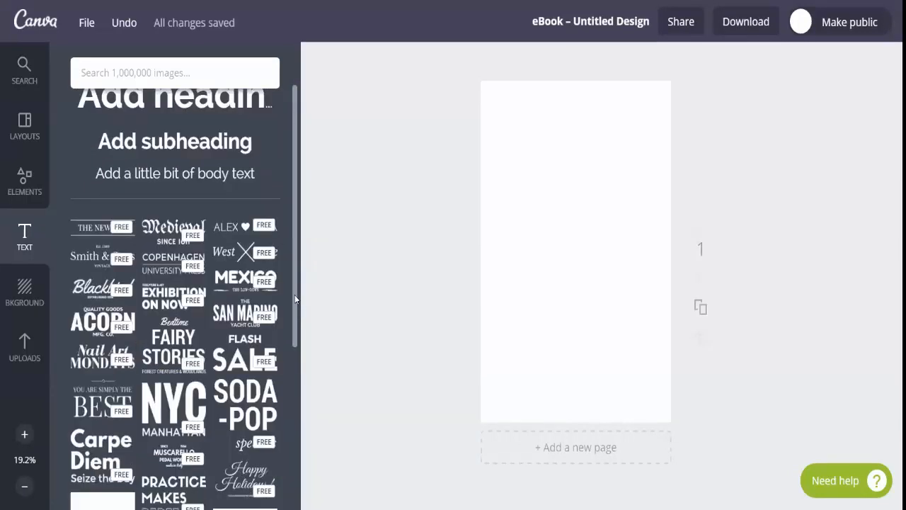
pyautogui.scroll(-1, 295, 354)
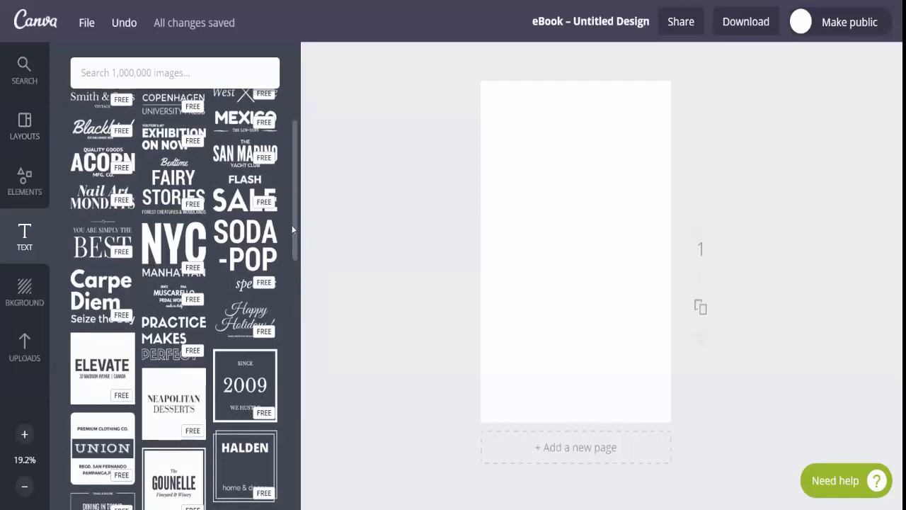
pyautogui.scroll(1, 299, 194)
pyautogui.scroll(3, 301, 192)
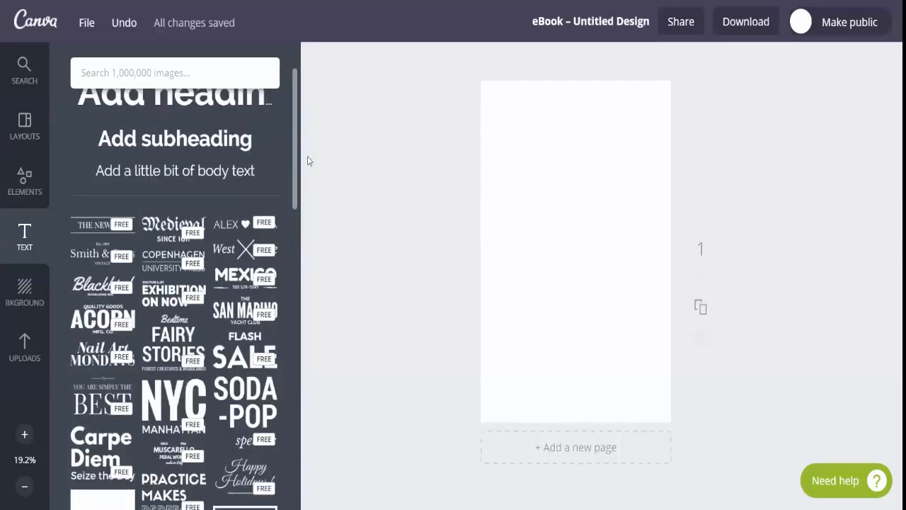
pyautogui.scroll(2, 226, 159)
pyautogui.click(226, 159)
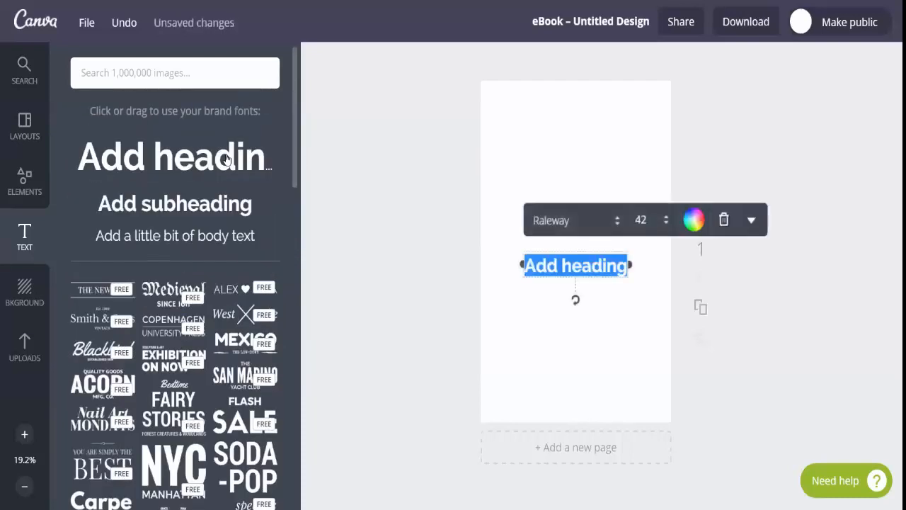
pyautogui.write('Ebook')
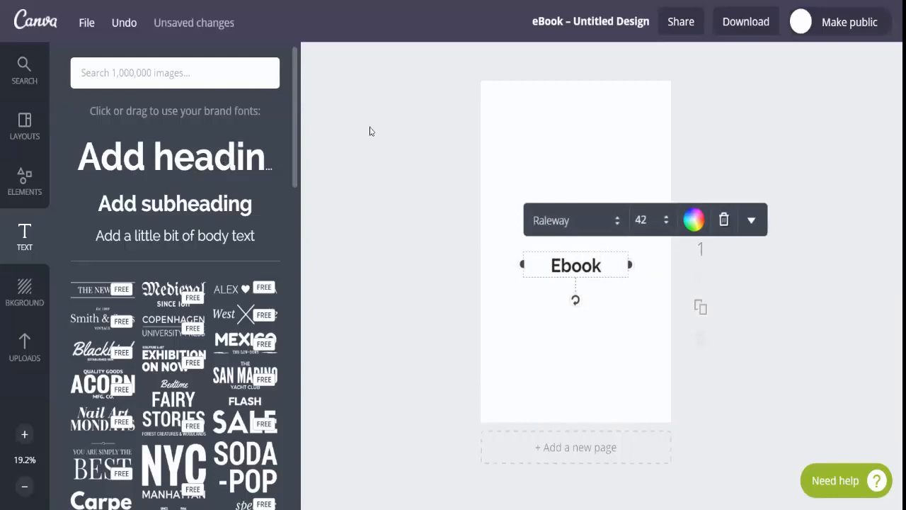
# Change the font of the "Ebook" heading to Allura
pyautogui.click(617, 224)
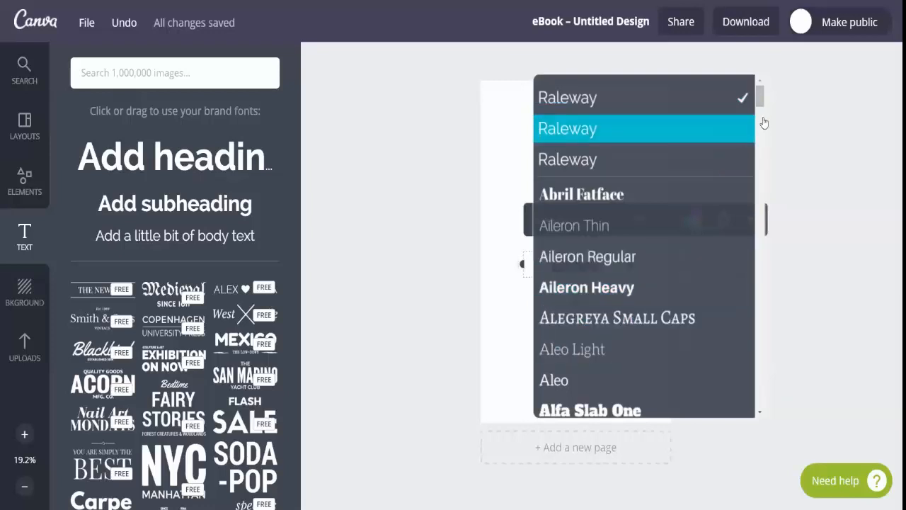
pyautogui.moveTo(761, 104); pyautogui.dragTo(761, 117)
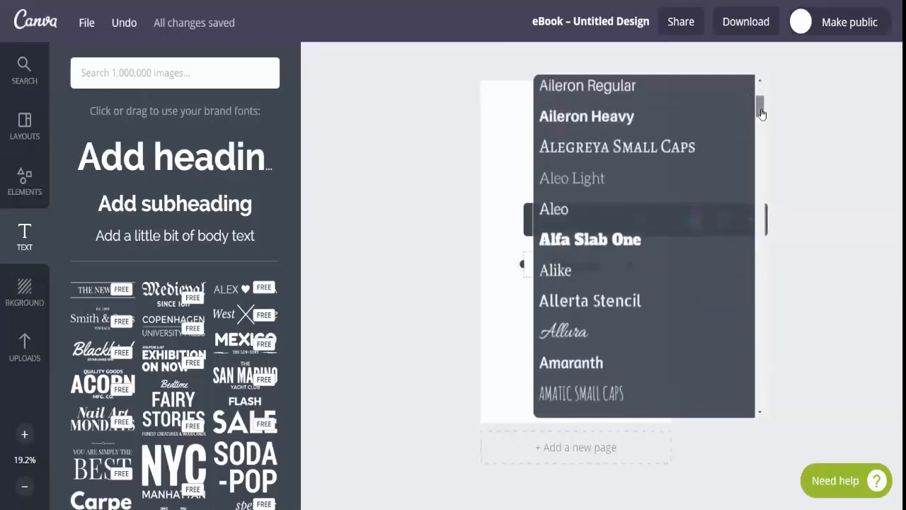
pyautogui.click(573, 331)
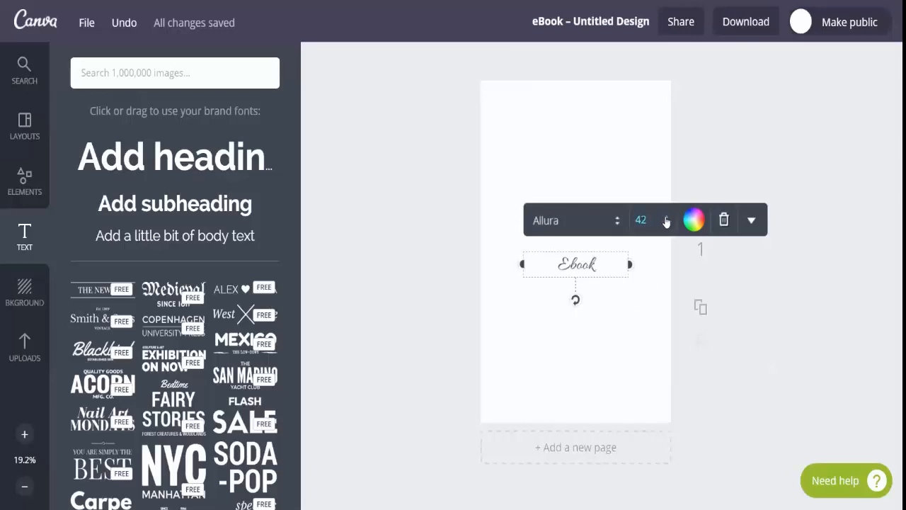
# Color the "Ebook" heading with the light teal brand color and darken it slightly to 78c9c5
pyautogui.click(700, 223)
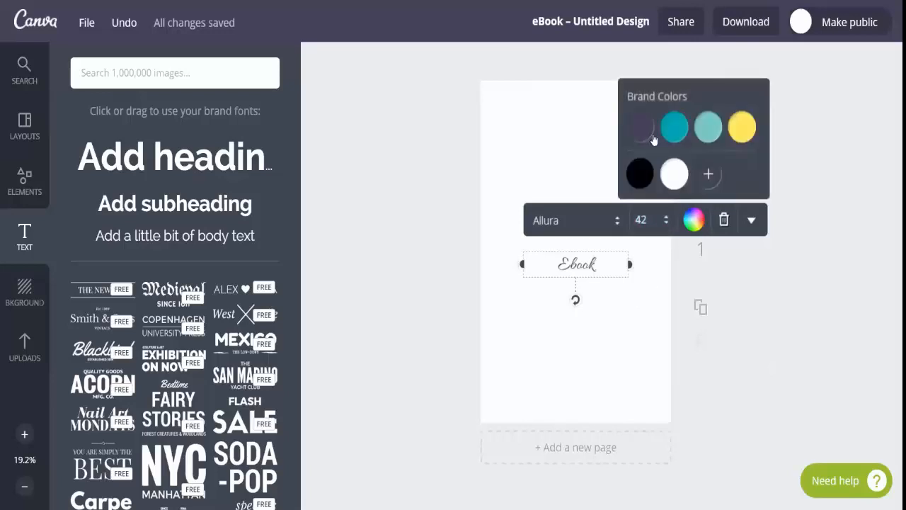
pyautogui.click(709, 128)
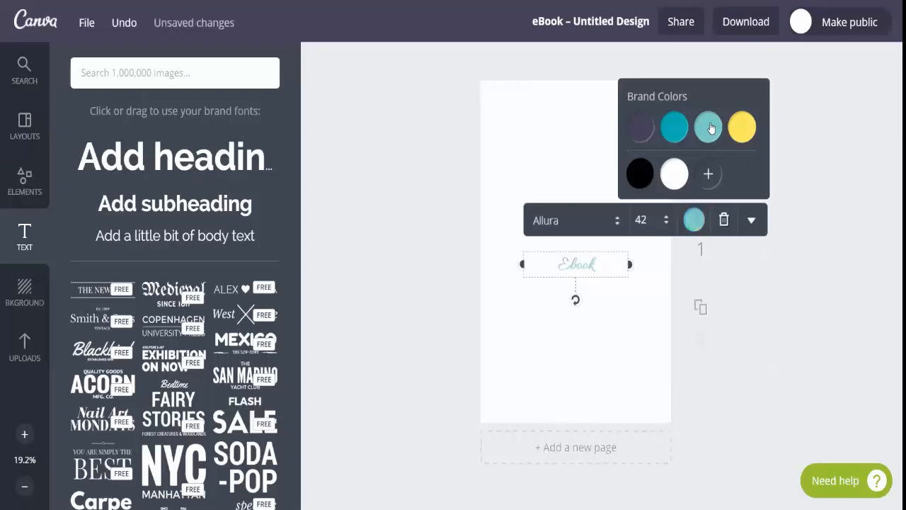
pyautogui.click(710, 174)
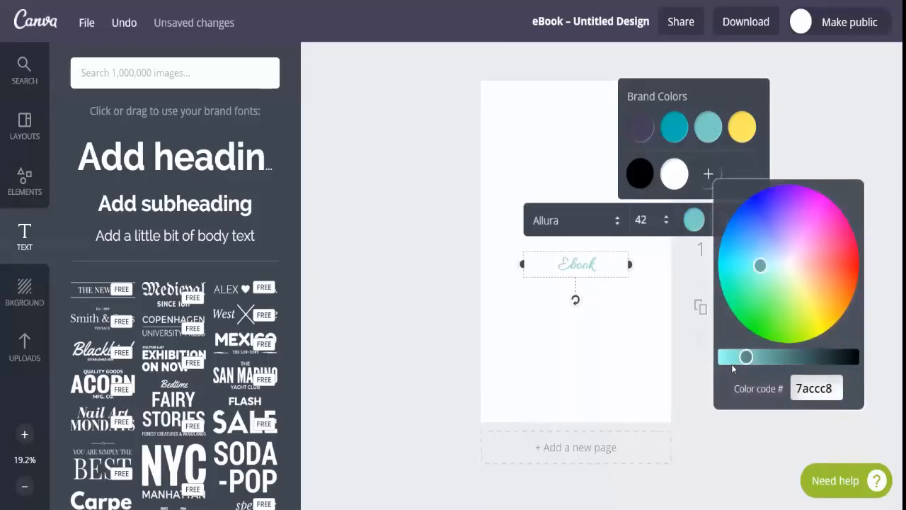
pyautogui.moveTo(746, 356)
pyautogui.mouseDown()
pyautogui.moveTo(732, 356)
pyautogui.moveTo(852, 356)
pyautogui.moveTo(752, 356)
pyautogui.mouseUp()
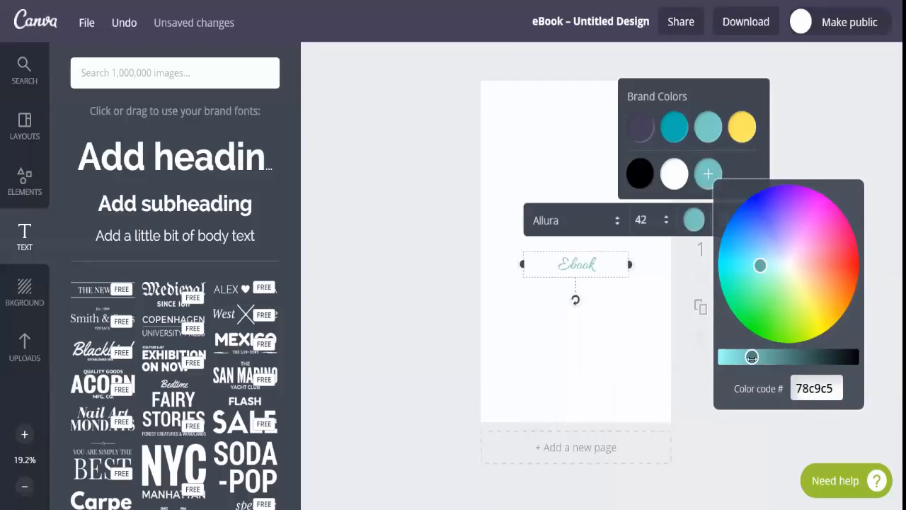
pyautogui.click(643, 350)
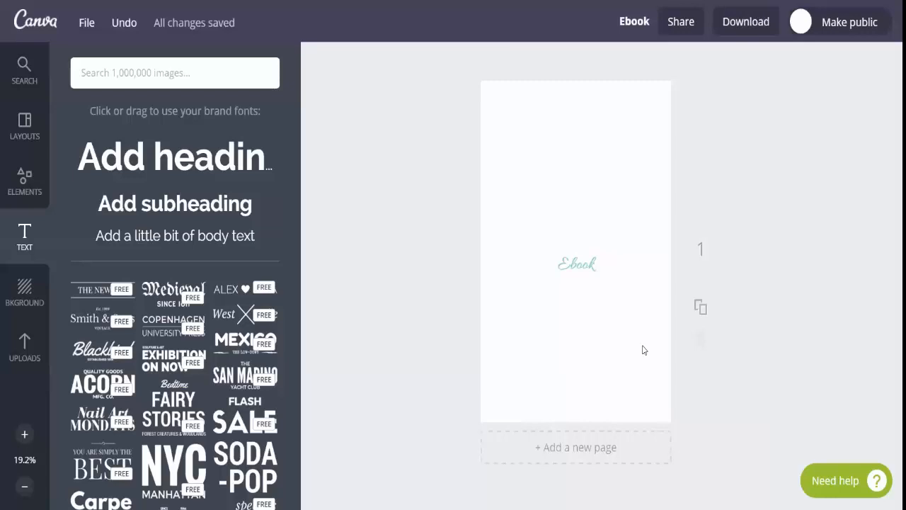
# Replace the "Ebook" heading with a new heading reading "Frogs Toads & Princes" and place it at the top of the page
pyautogui.click(584, 265)
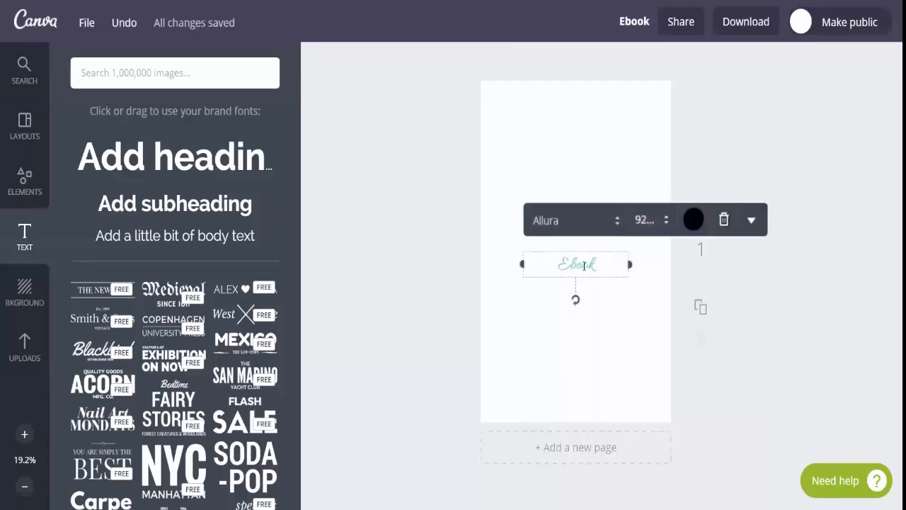
pyautogui.click(724, 221)
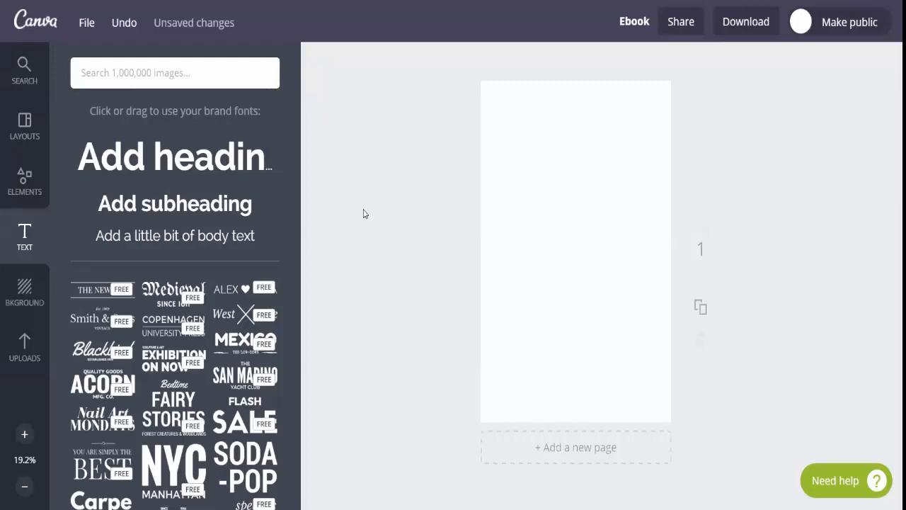
pyautogui.click(207, 170)
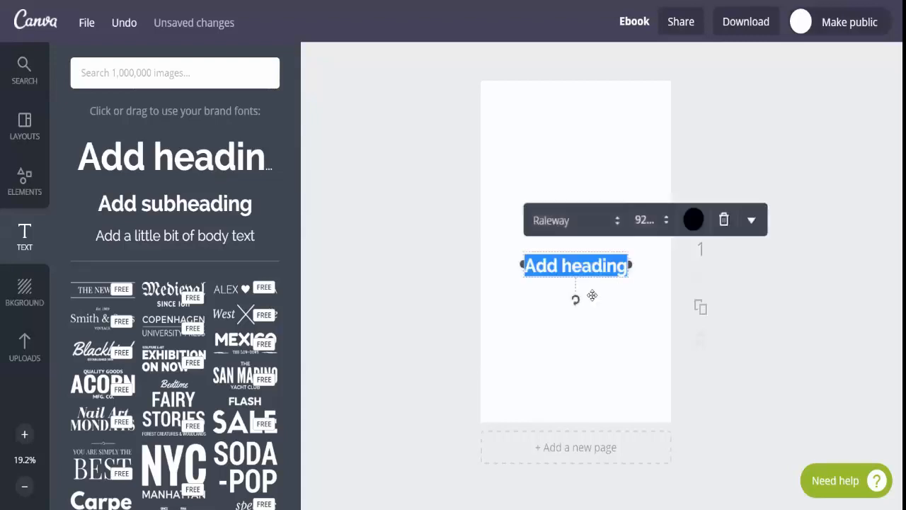
pyautogui.write('FIn')
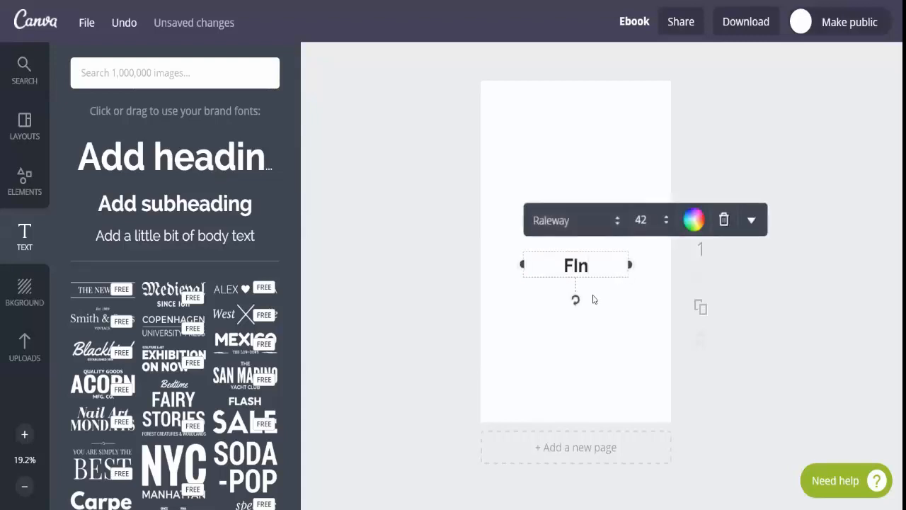
pyautogui.press('BackSpace')
pyautogui.press('BackSpace')
pyautogui.press('BackSpace')
pyautogui.write("DOn't")
pyautogui.press('BackSpace')
pyautogui.press('BackSpace')
pyautogui.press('BackSpace')
pyautogui.press('BackSpace')
pyautogui.press('BackSpace')
pyautogui.write('Frogs')
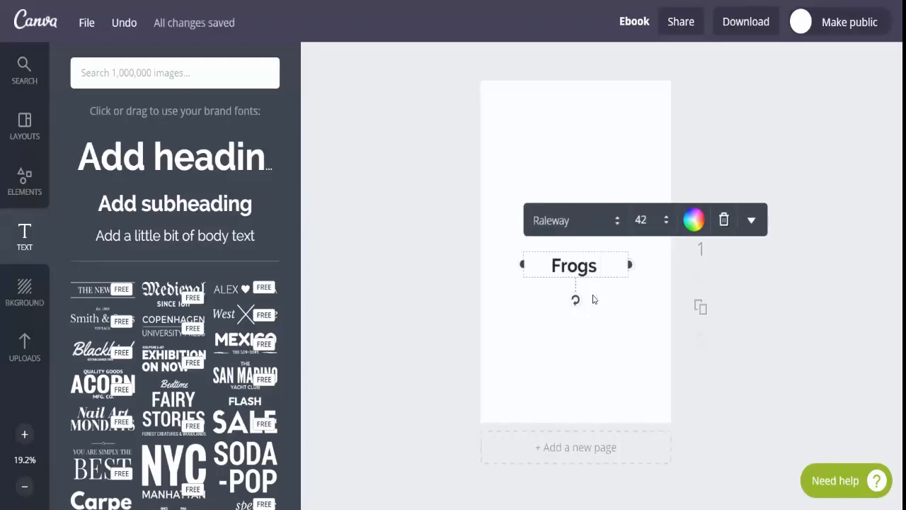
pyautogui.write(' Toads and')
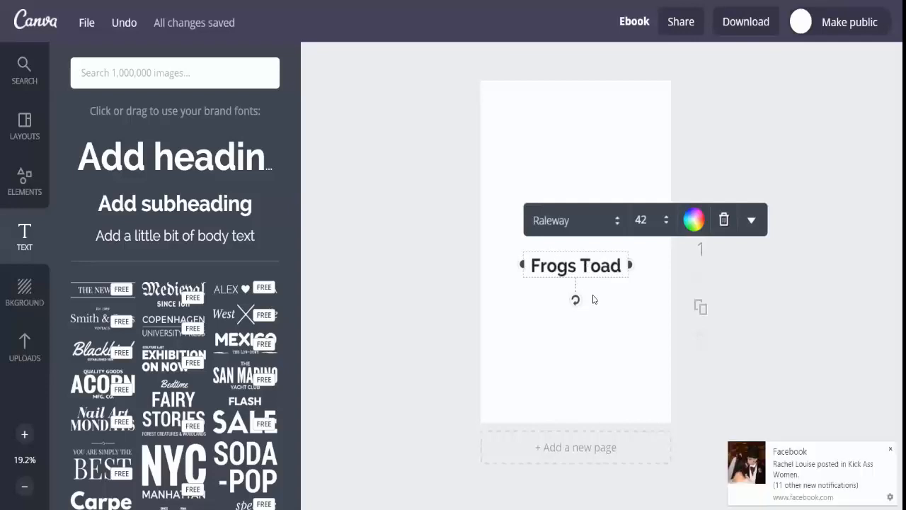
pyautogui.press('BackSpace')
pyautogui.press('BackSpace')
pyautogui.press('BackSpace')
pyautogui.press('BackSpace')
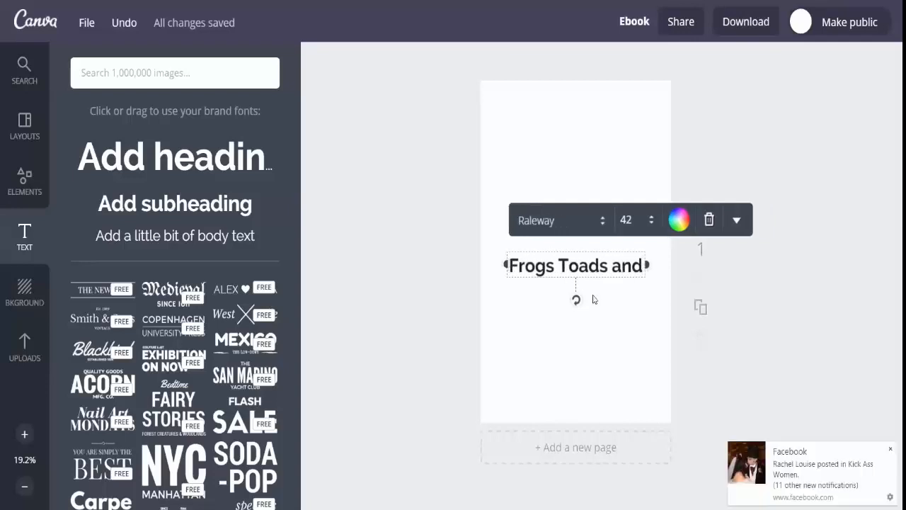
pyautogui.write('& Princes')
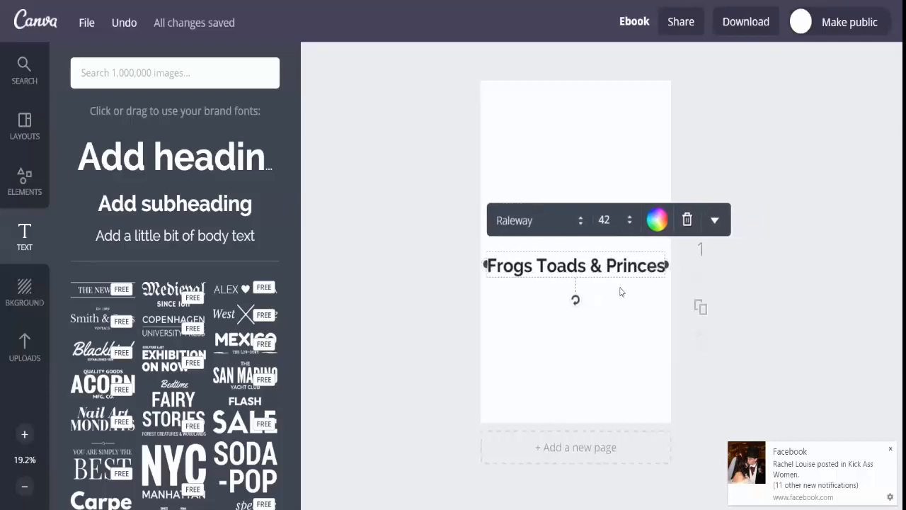
pyautogui.moveTo(583, 250); pyautogui.dragTo(581, 88)
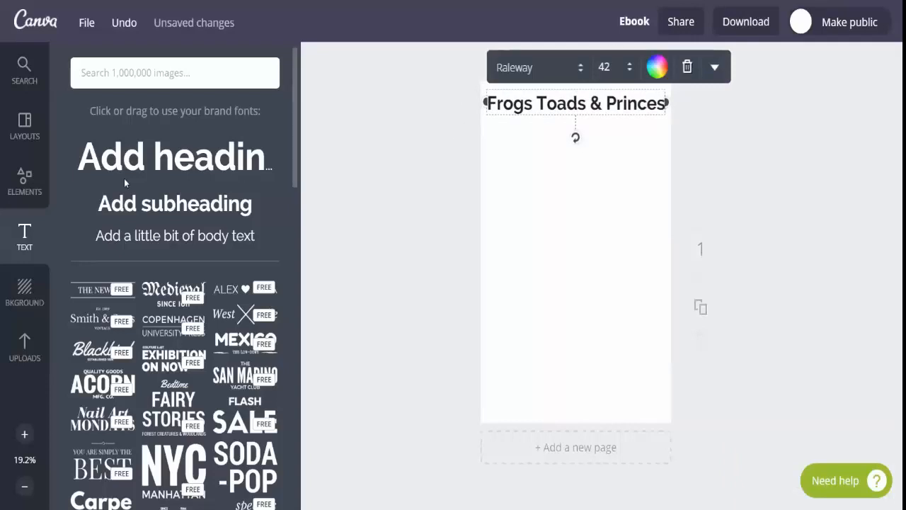
# Apply the $1 USD forest boardwalk photo as the page background and select it
pyautogui.click(30, 296)
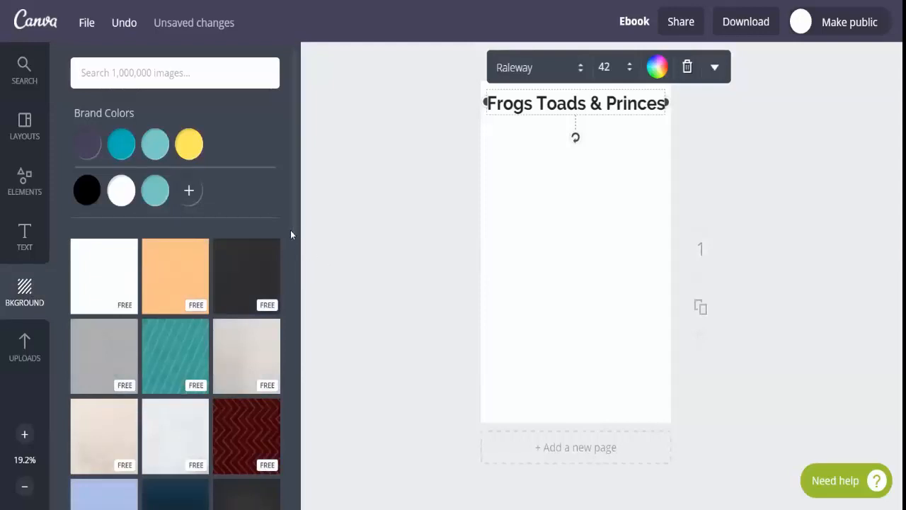
pyautogui.scroll(-5, 295, 241)
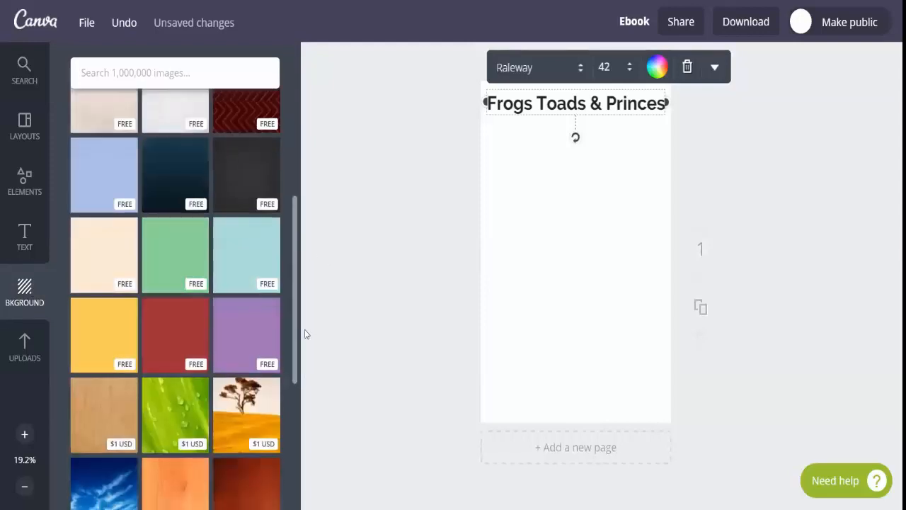
pyautogui.moveTo(303, 335); pyautogui.dragTo(308, 398)
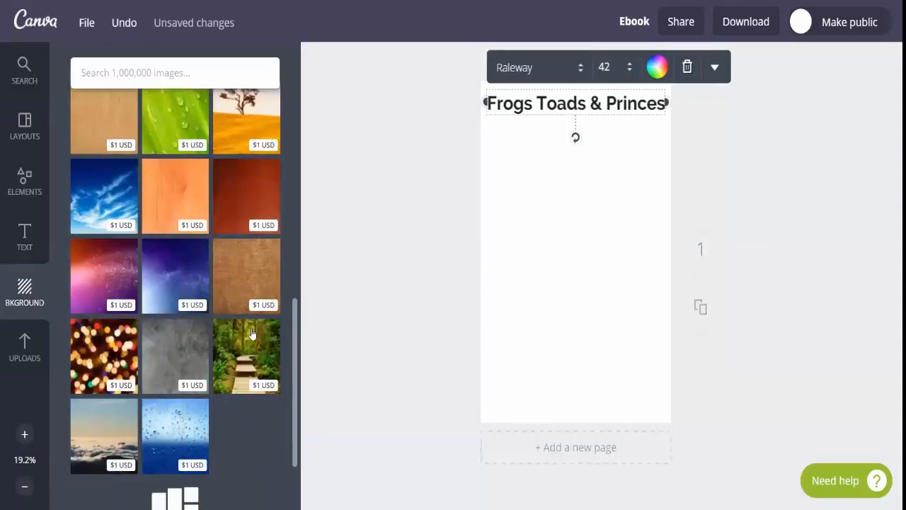
pyautogui.click(254, 344)
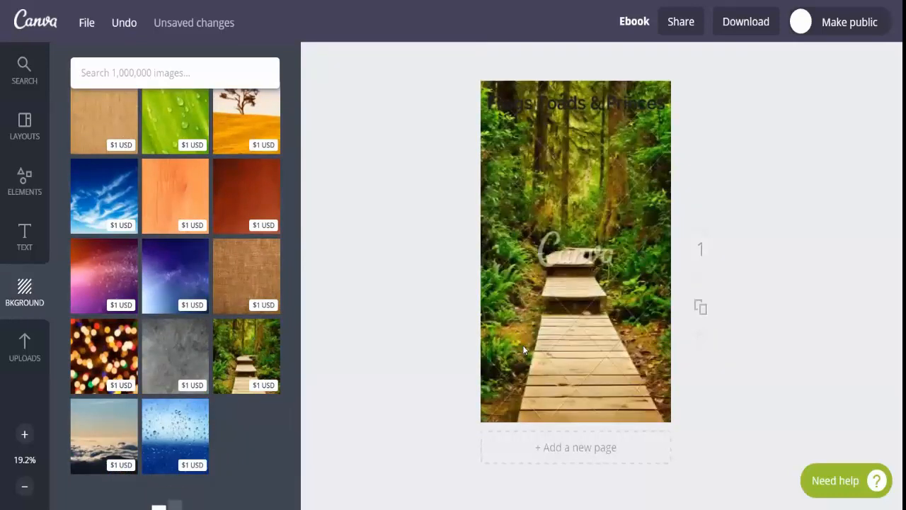
pyautogui.click(509, 368)
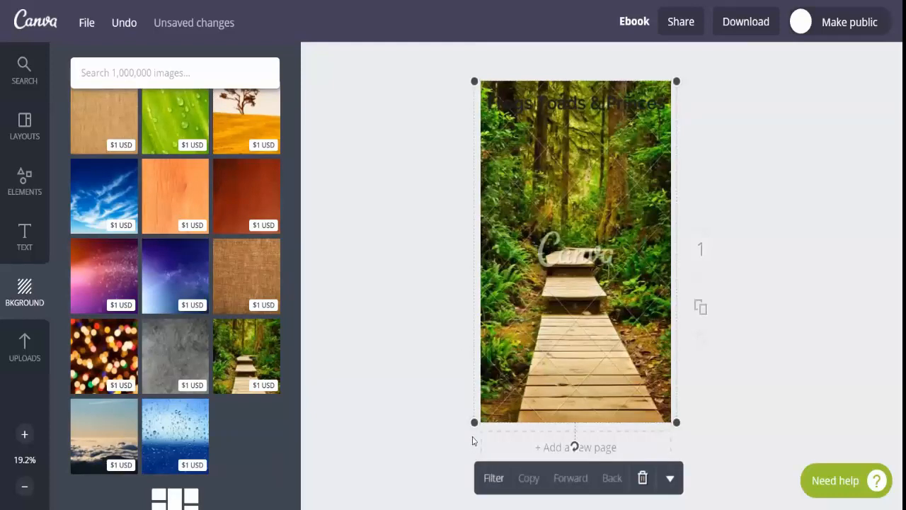
# Enlarge and reposition the boardwalk background photo so it fills the page, and move the heading down onto the lowest planks
pyautogui.moveTo(475, 423); pyautogui.dragTo(430, 508)
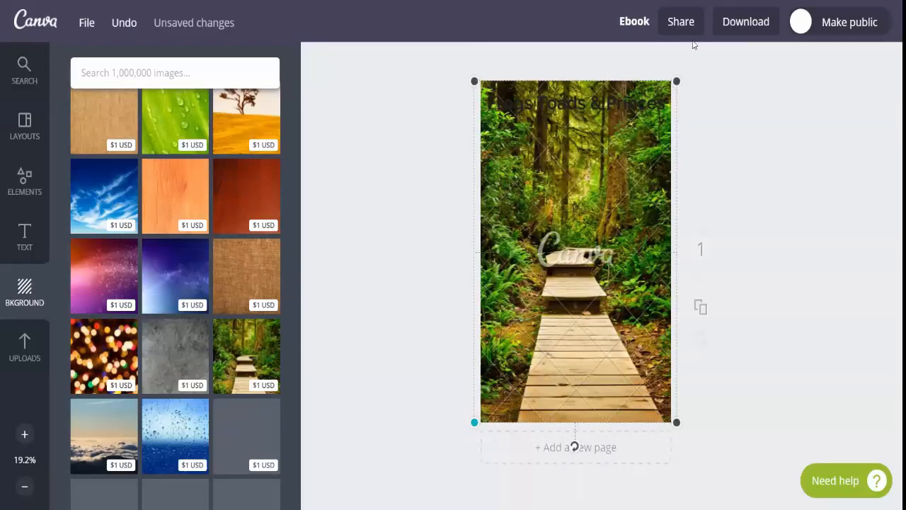
pyautogui.click(584, 264)
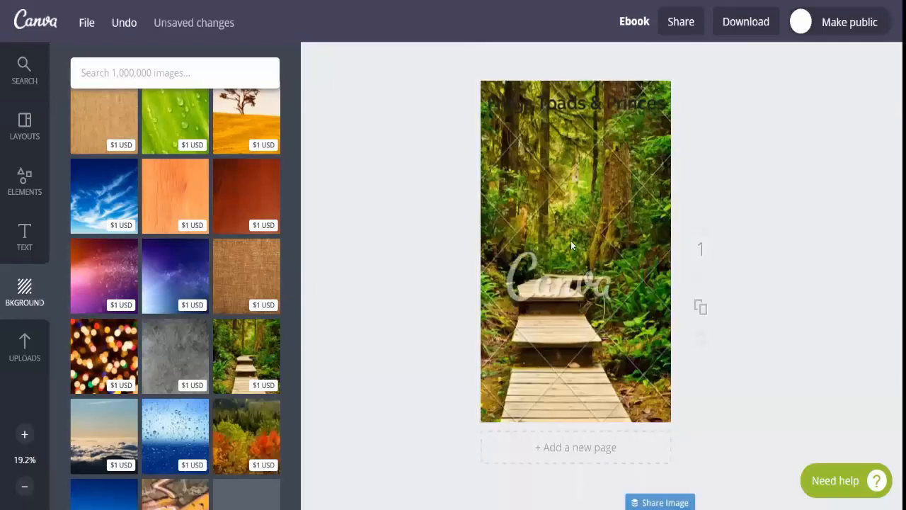
pyautogui.click(545, 366)
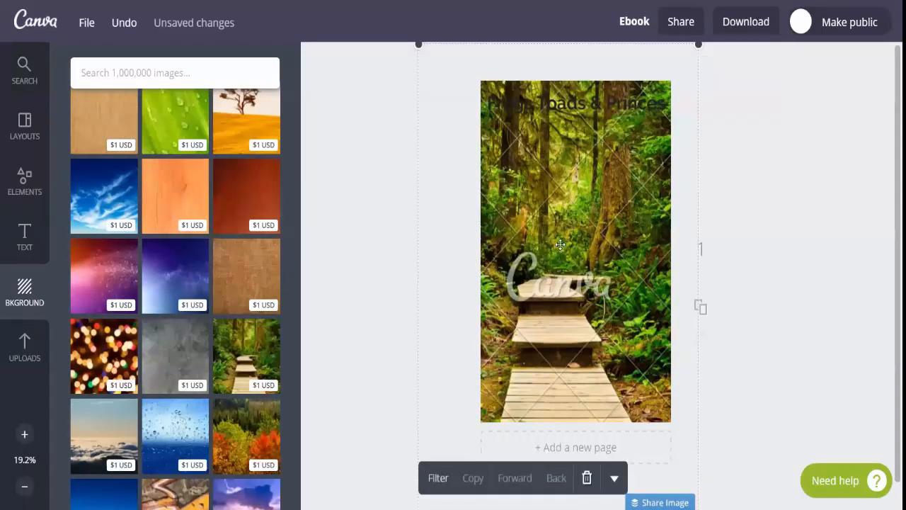
pyautogui.moveTo(560, 244); pyautogui.dragTo(549, 310)
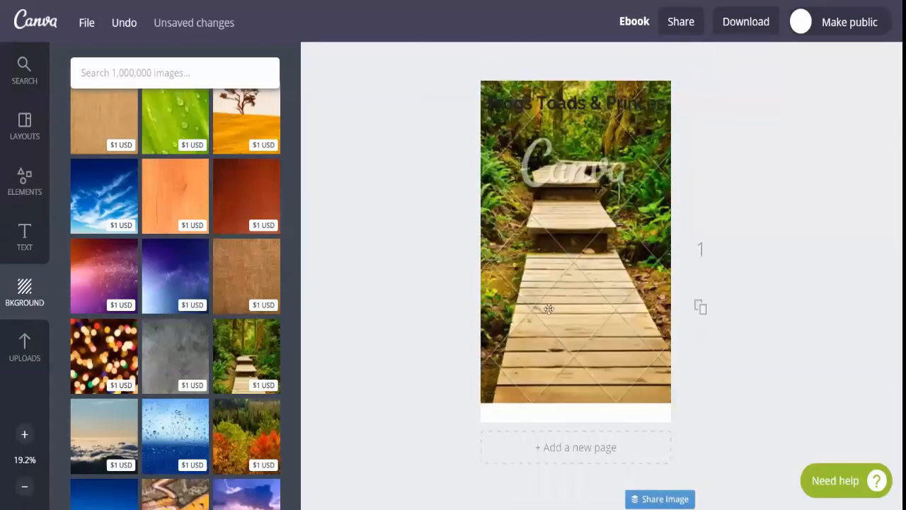
pyautogui.click(540, 373)
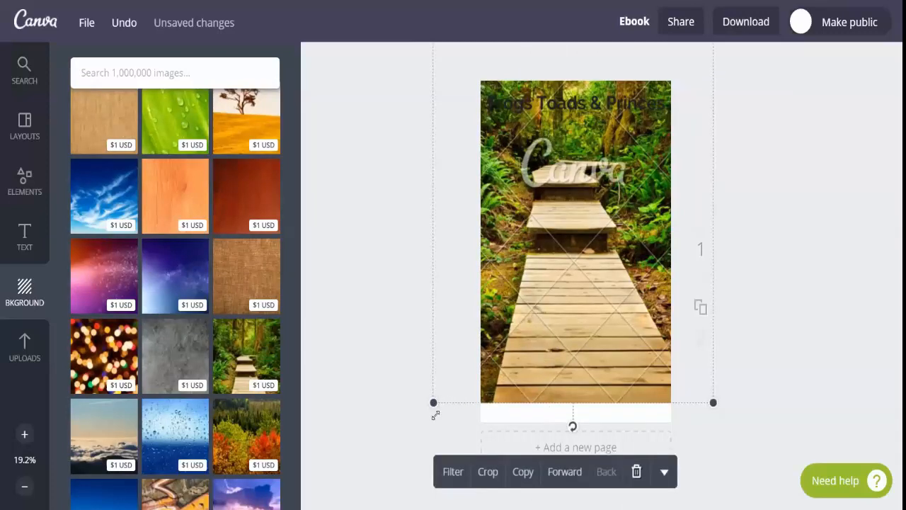
pyautogui.moveTo(436, 415); pyautogui.dragTo(431, 430)
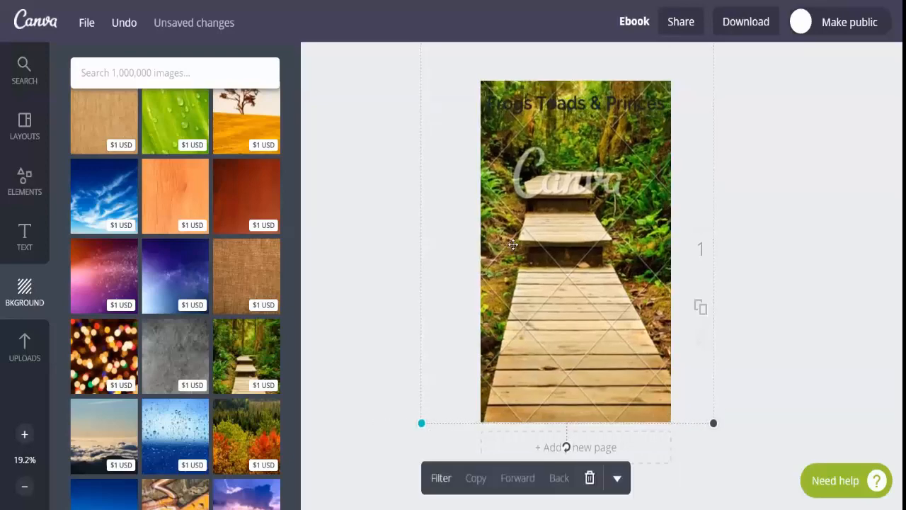
pyautogui.moveTo(554, 100); pyautogui.dragTo(561, 397)
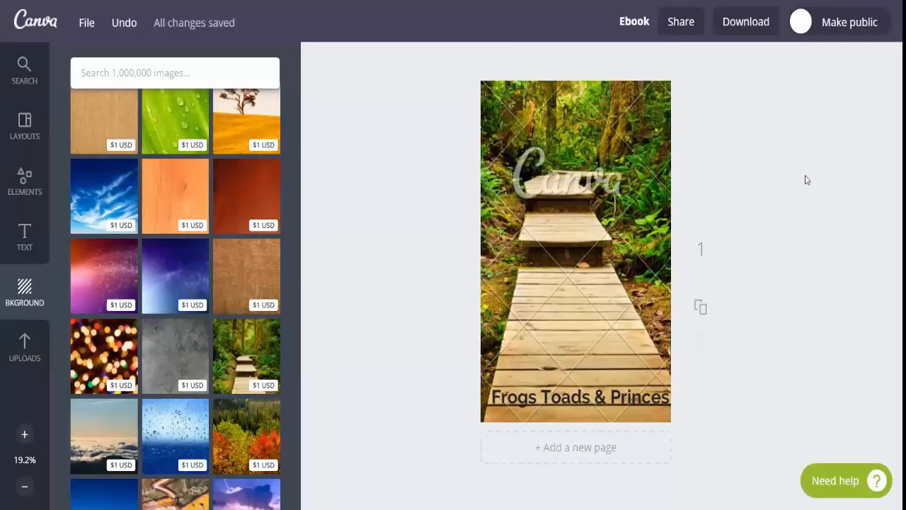
# Search the image library for "Frogs" and add the $1 USD photo of a frog on a pink flower to the page
pyautogui.click(134, 75)
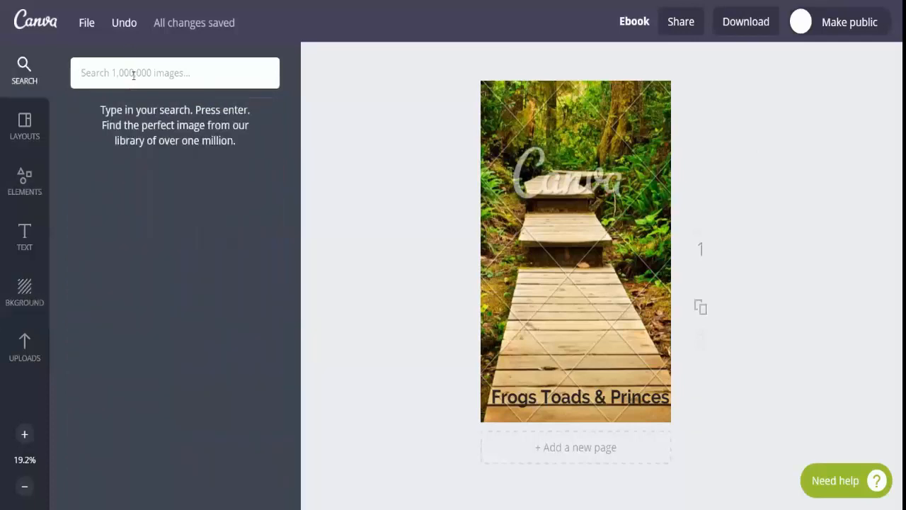
pyautogui.write('Frogs')
pyautogui.press('Return')
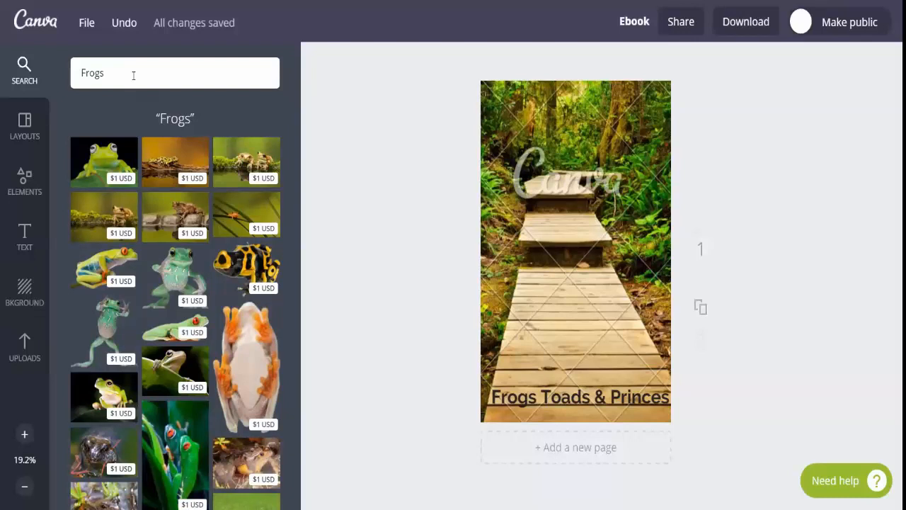
pyautogui.doubleClick(133, 76)
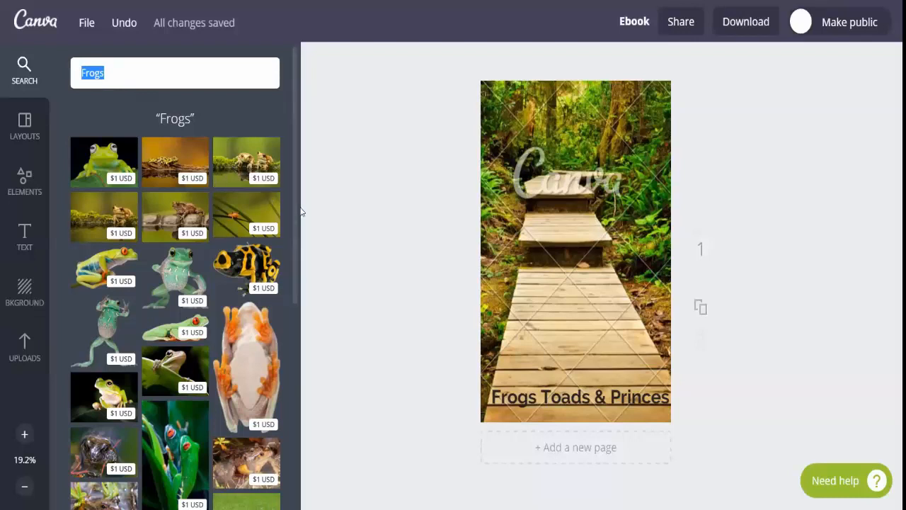
pyautogui.scroll(-1, 295, 207)
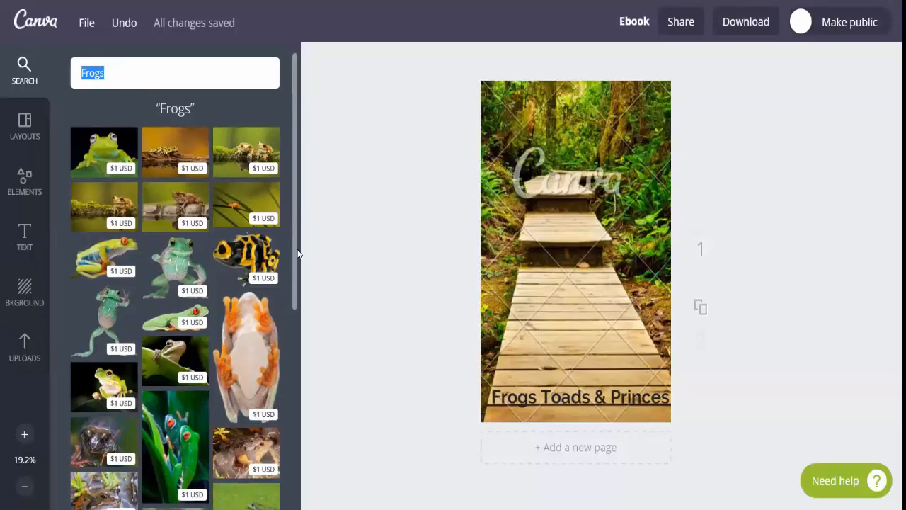
pyautogui.scroll(-5, 300, 293)
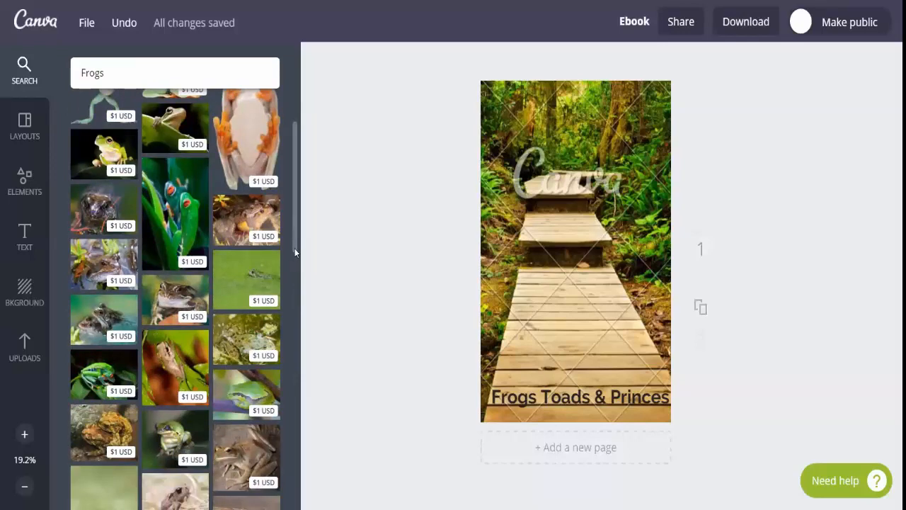
pyautogui.scroll(-5, 295, 298)
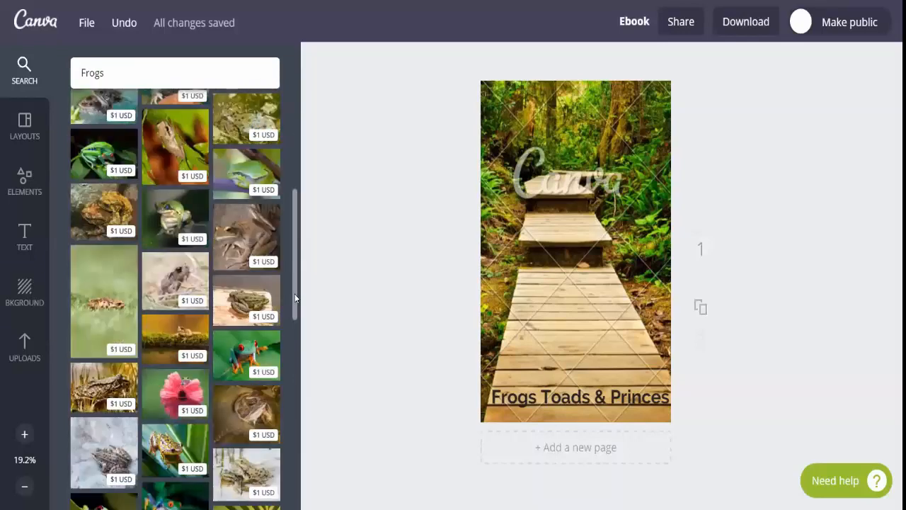
pyautogui.scroll(-1, 189, 360)
pyautogui.click(189, 360)
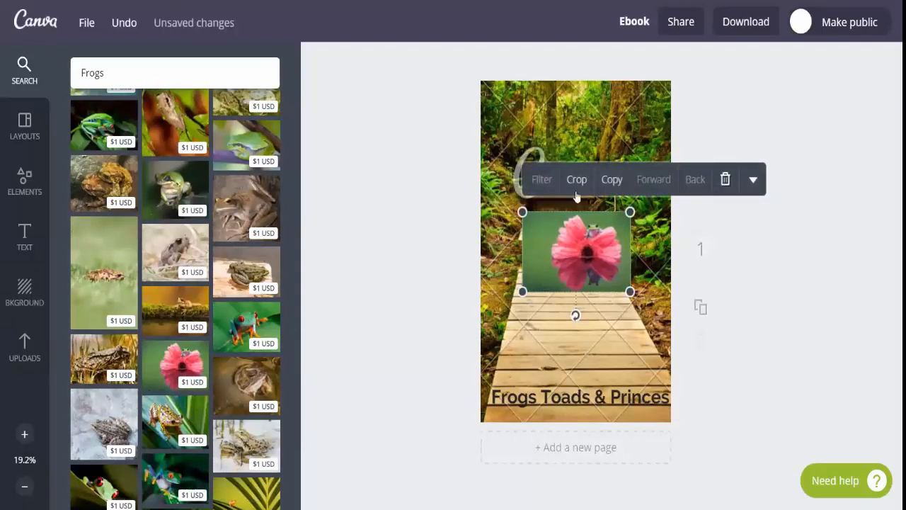
# Delete the boardwalk background photo from the page
pyautogui.click(546, 139)
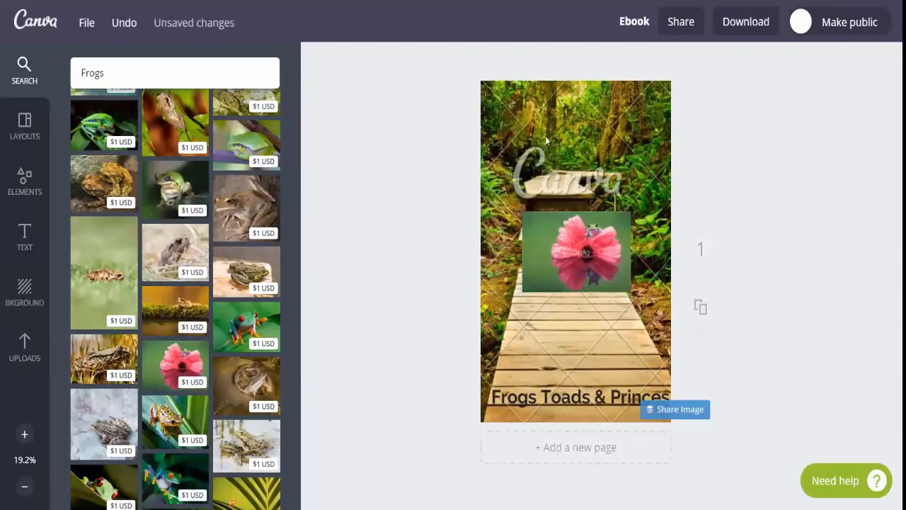
pyautogui.click(542, 126)
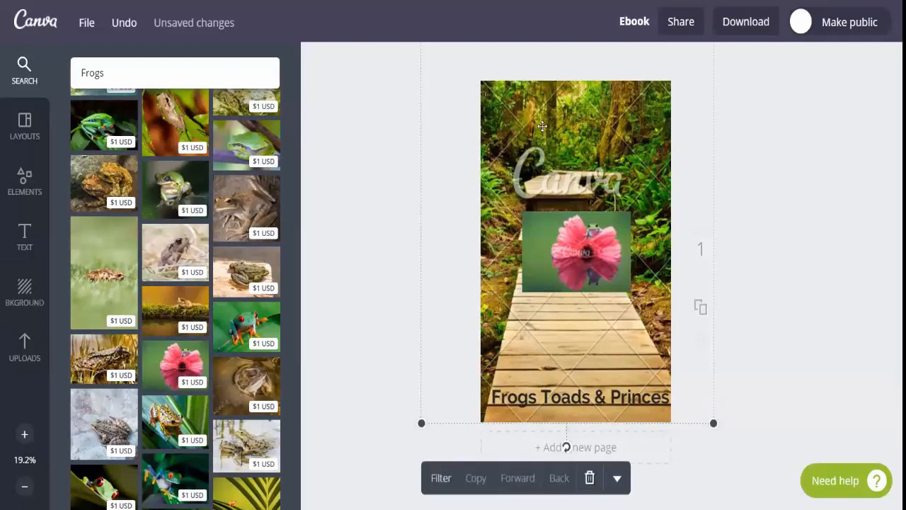
pyautogui.press('Delete')
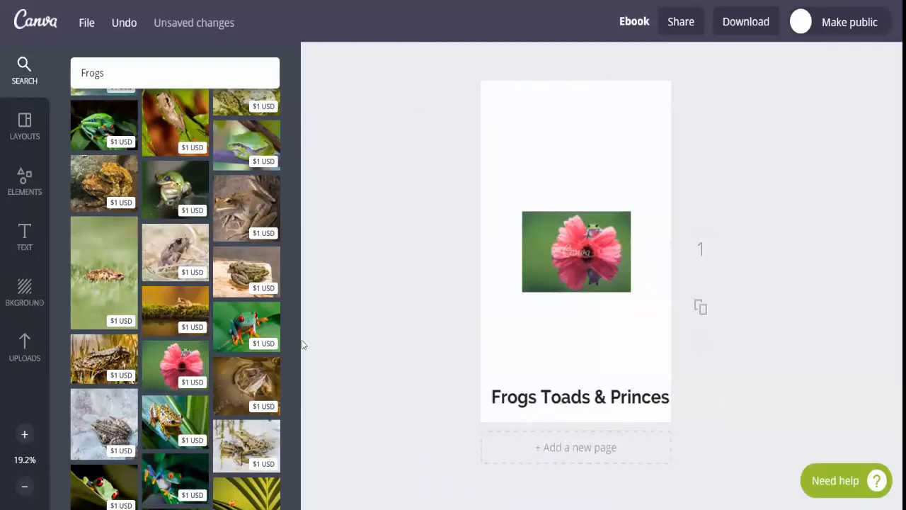
# Enlarge the pink flower frog photo to span the full page width and place it just above the heading
pyautogui.click(574, 260)
pyautogui.moveTo(522, 211); pyautogui.dragTo(458, 164)
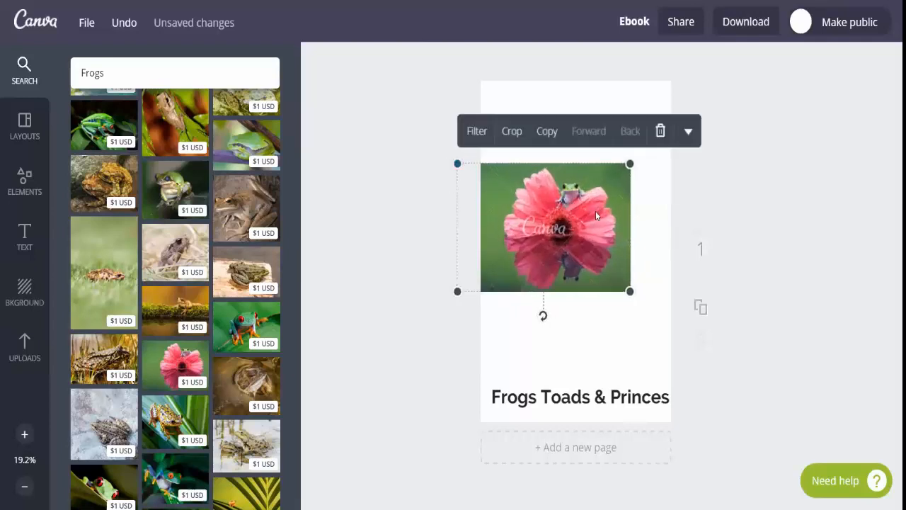
pyautogui.moveTo(595, 211); pyautogui.dragTo(602, 215)
pyautogui.click(504, 179)
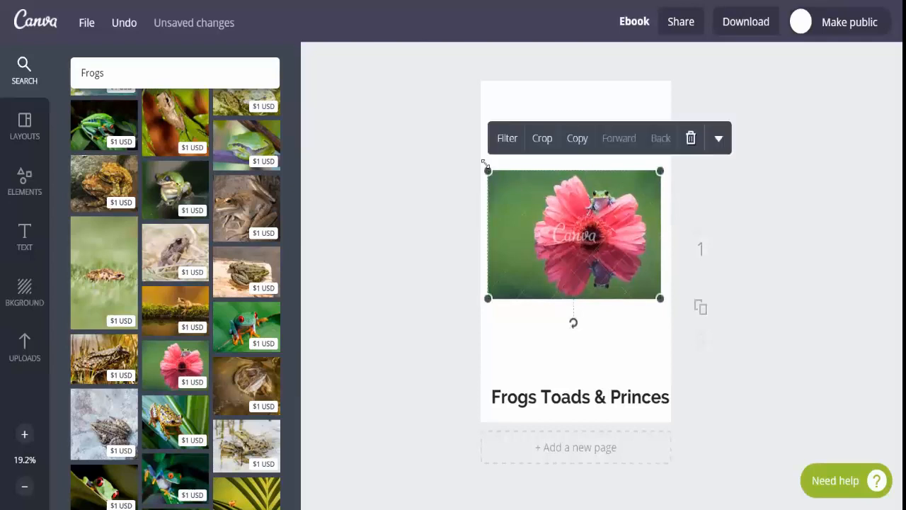
pyautogui.moveTo(487, 170); pyautogui.dragTo(467, 155)
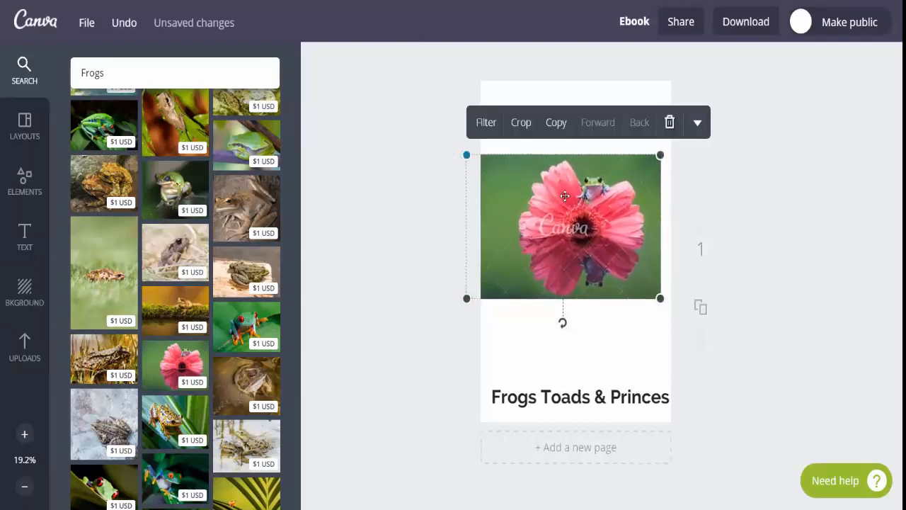
pyautogui.moveTo(660, 155); pyautogui.dragTo(674, 152)
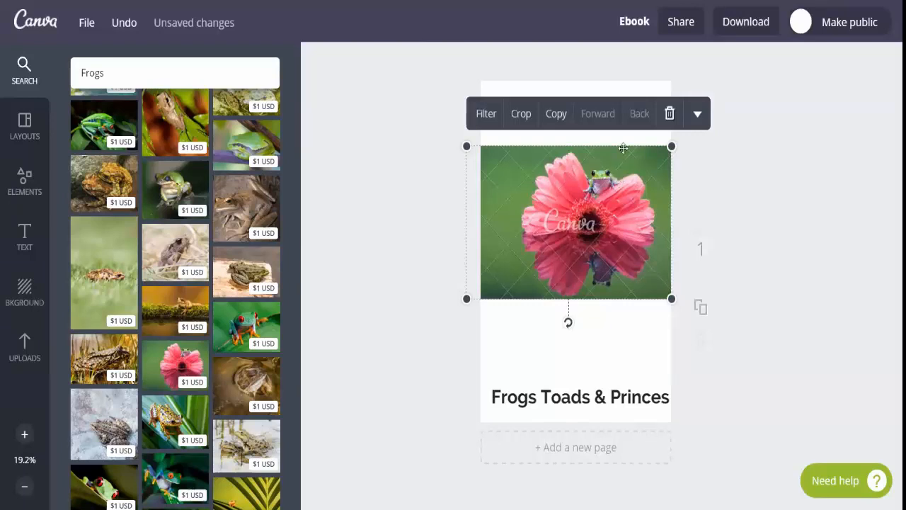
pyautogui.moveTo(605, 189); pyautogui.dragTo(604, 234)
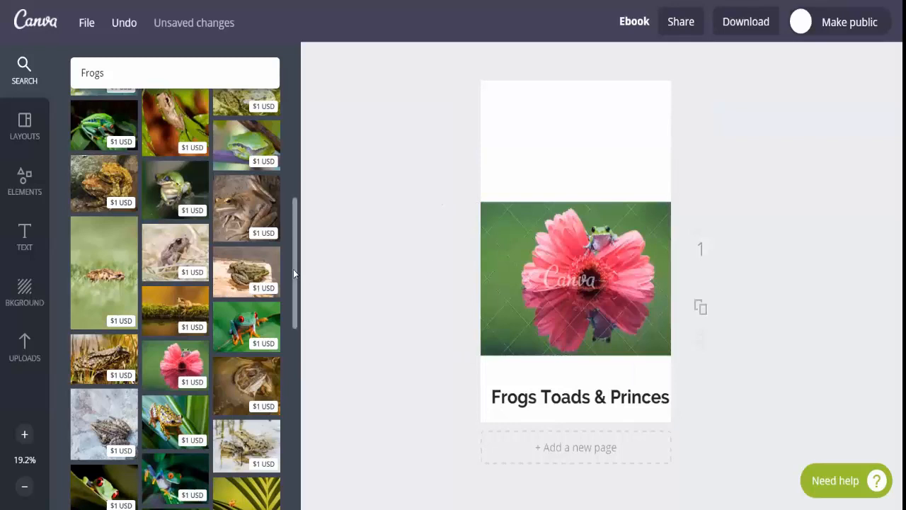
# Reword the heading from "Frogs Toads & Princes" to "Frogs vs YOUR Prince"
pyautogui.scroll(-1, 294, 288)
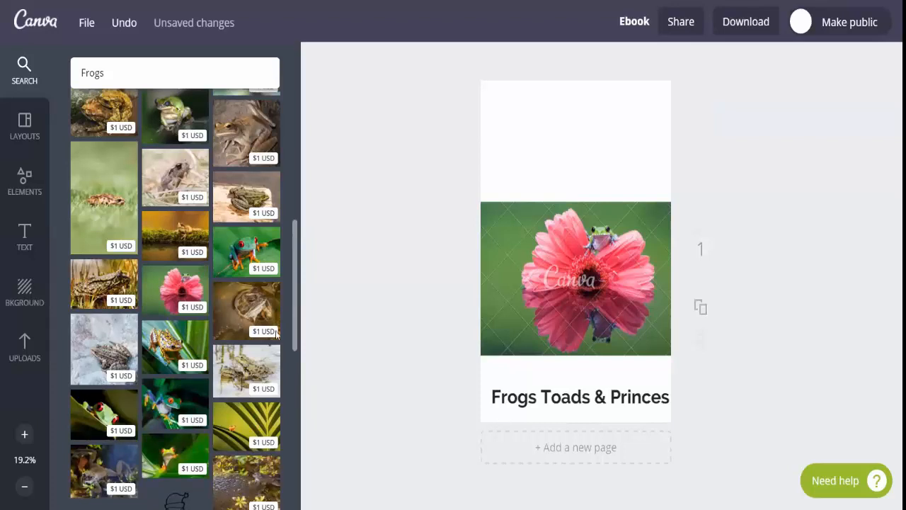
pyautogui.click(604, 395)
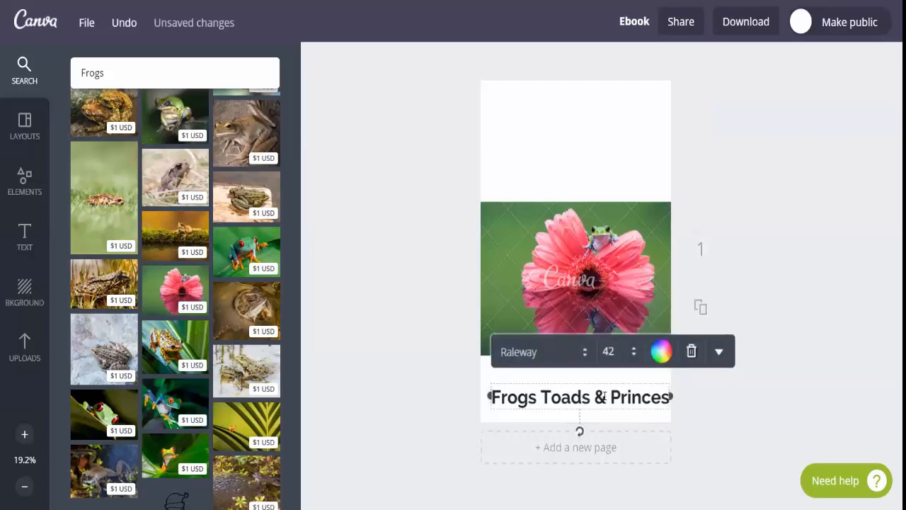
pyautogui.press('BackSpace')
pyautogui.press('BackSpace')
pyautogui.press('BackSpace')
pyautogui.press('BackSpace')
pyautogui.press('BackSpace')
pyautogui.press('BackSpace')
pyautogui.press('BackSpace')
pyautogui.press('BackSpace')
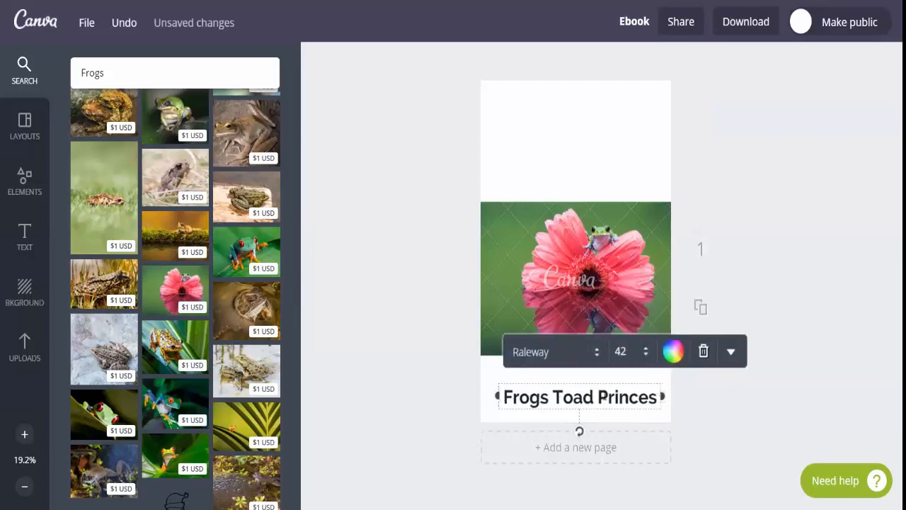
pyautogui.press('BackSpace')
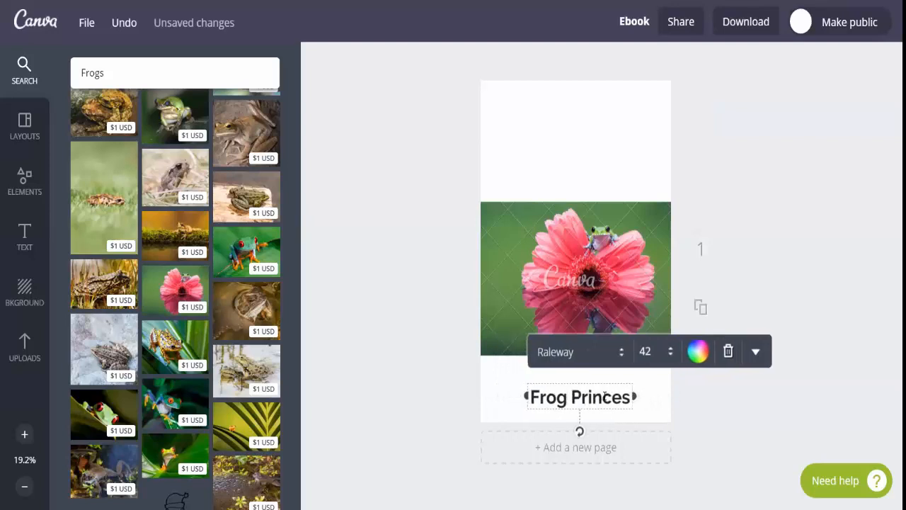
pyautogui.write('s')
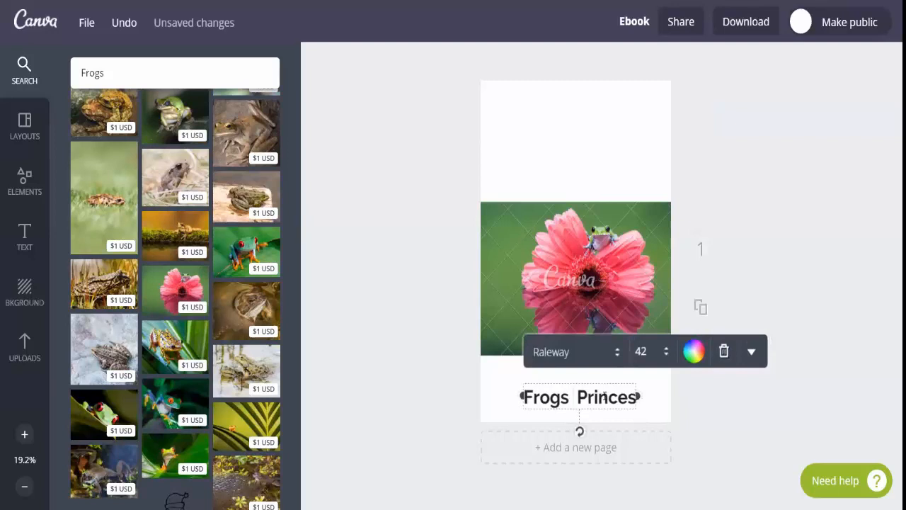
pyautogui.write(' & YOUR')
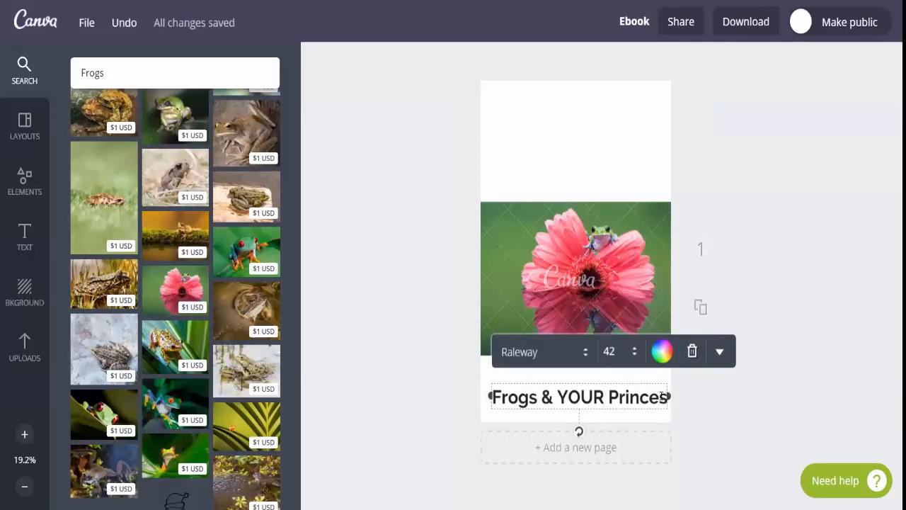
pyautogui.press('BackSpace')
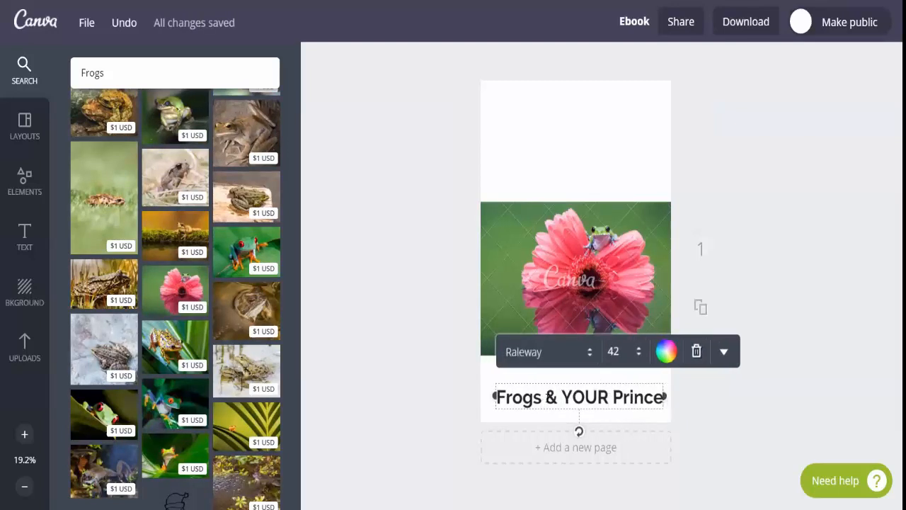
pyautogui.doubleClick(550, 397)
pyautogui.write('v')
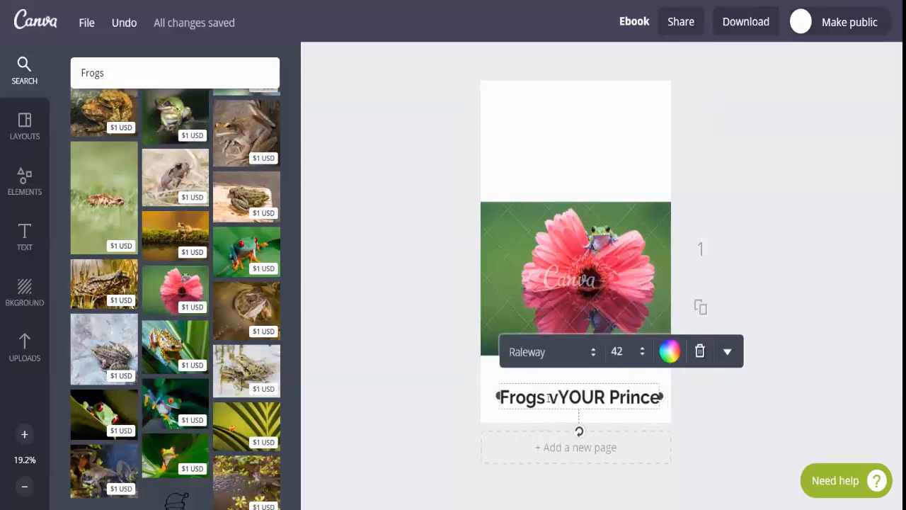
pyautogui.write('s')
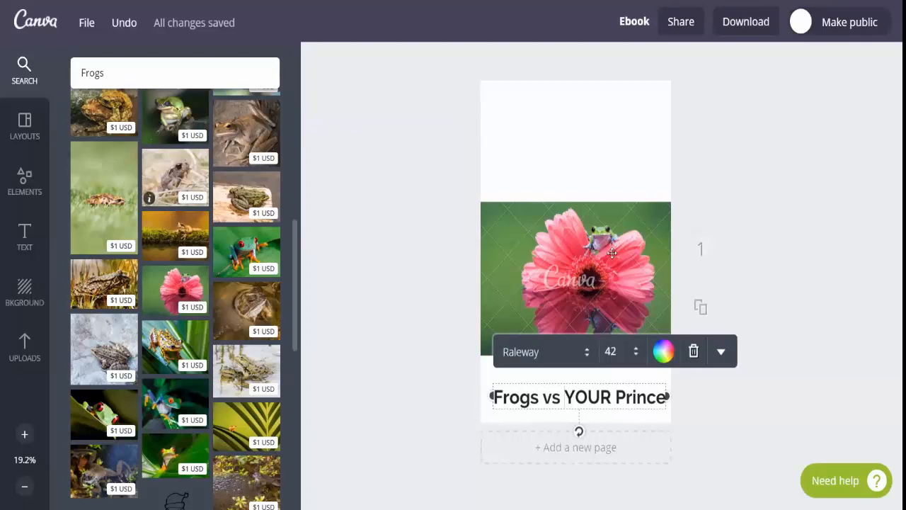
# Move the heading into the blank area above the frog photo, near the top of the page
pyautogui.click(721, 354)
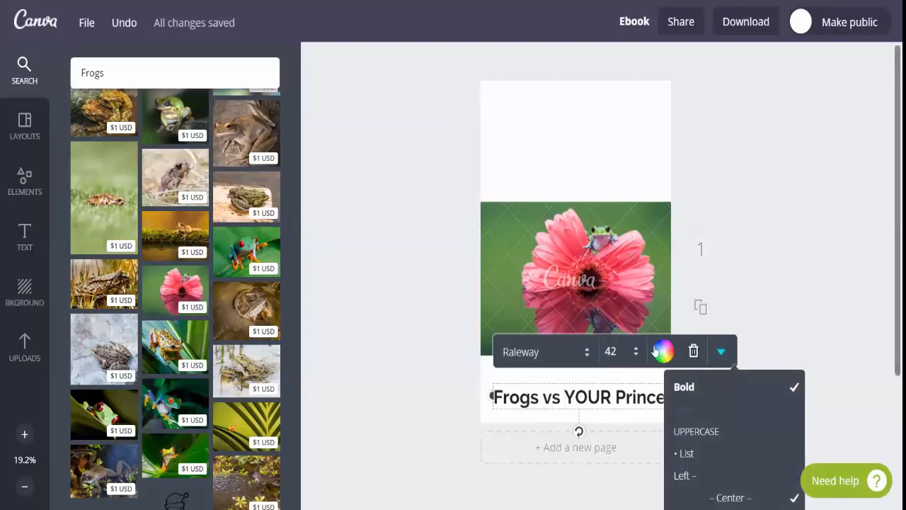
pyautogui.rightClick(551, 407)
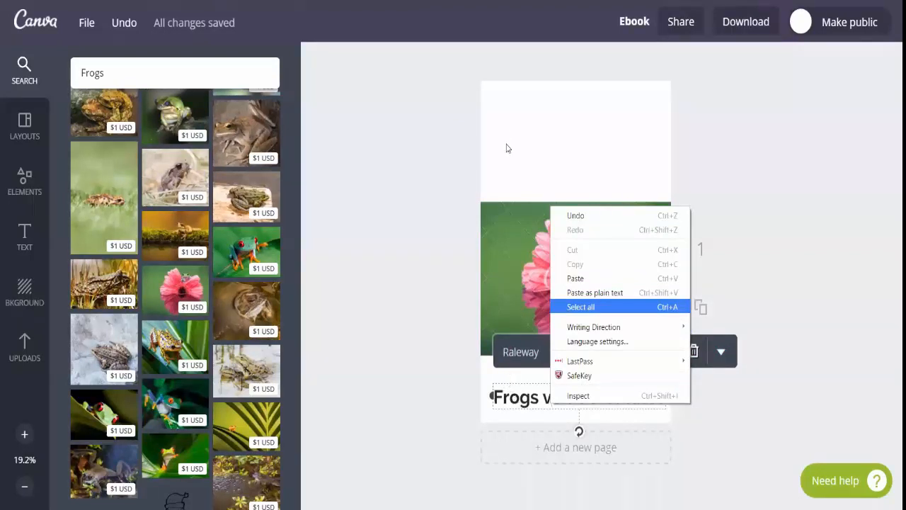
pyautogui.moveTo(506, 116); pyautogui.dragTo(503, 105)
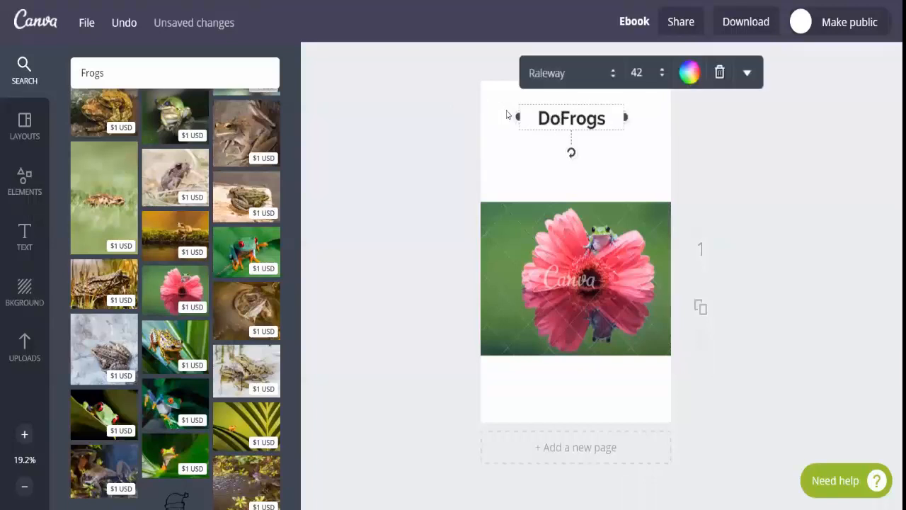
# Reword the heading as "Don't kiss Frogs" and move the frog photo up to sit just beneath it
pyautogui.write("n't ")
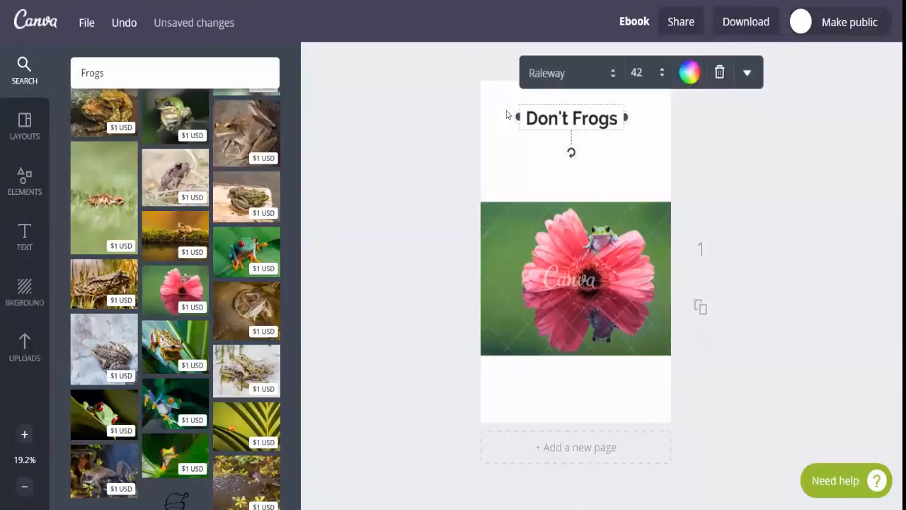
pyautogui.write('kis')
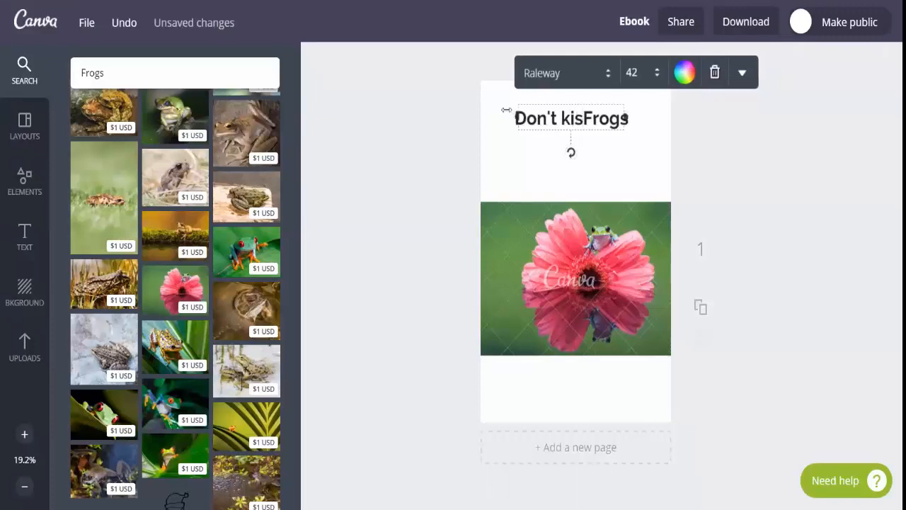
pyautogui.write('s')
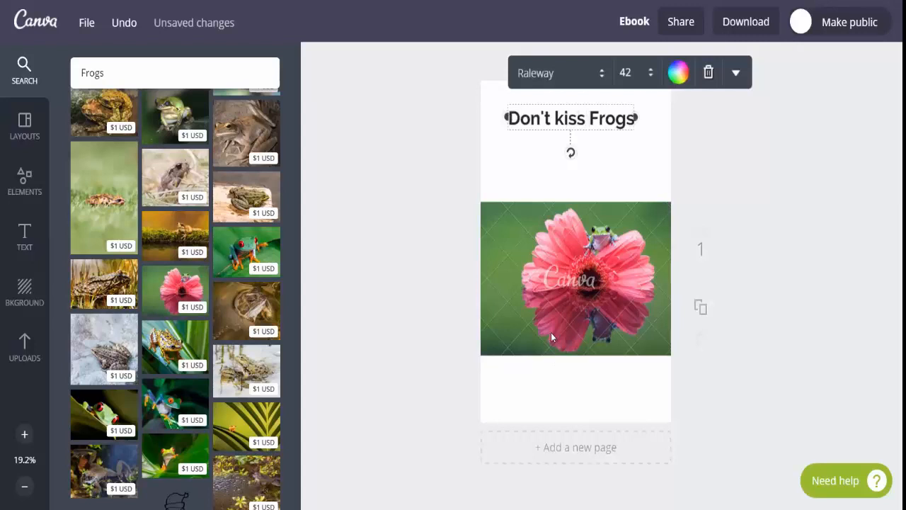
pyautogui.moveTo(551, 333); pyautogui.dragTo(553, 274)
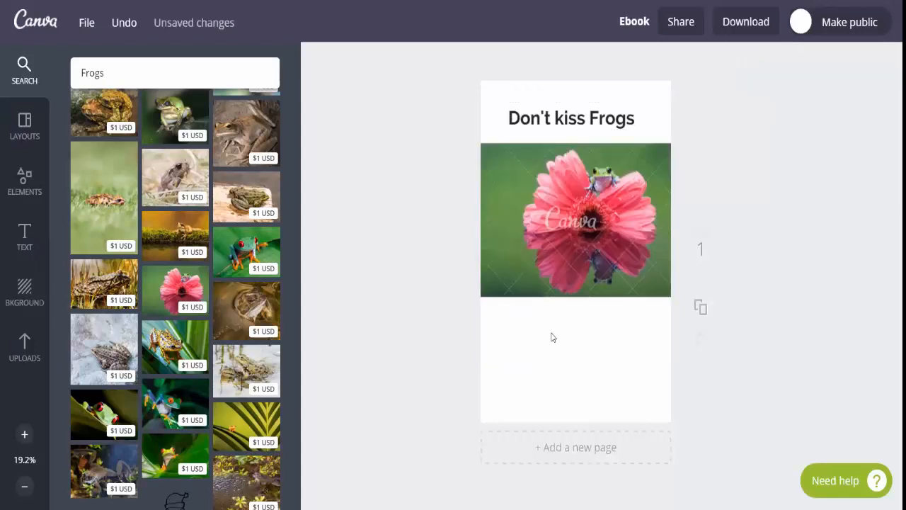
# Reword the heading as "You don't have to kiss Frogs" and raise it clear of the frog photo
pyautogui.click(530, 112)
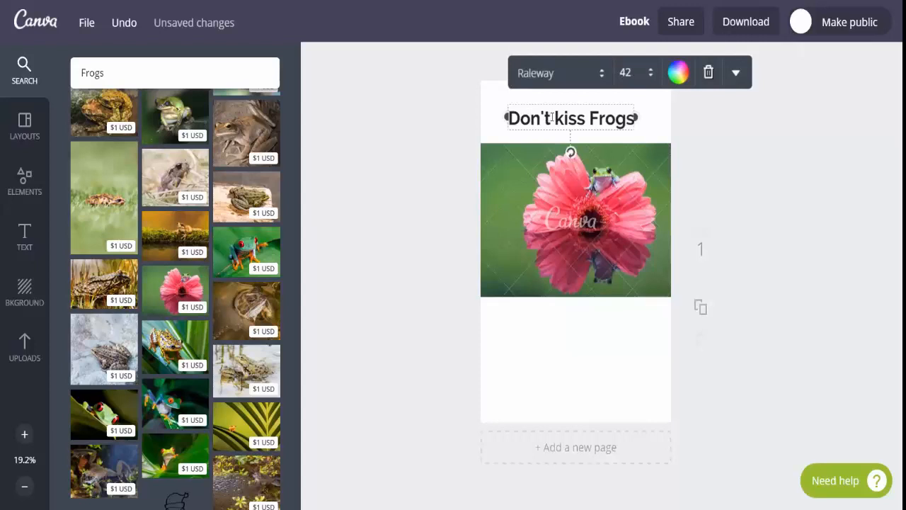
pyautogui.doubleClick(552, 117)
pyautogui.write("You don'")
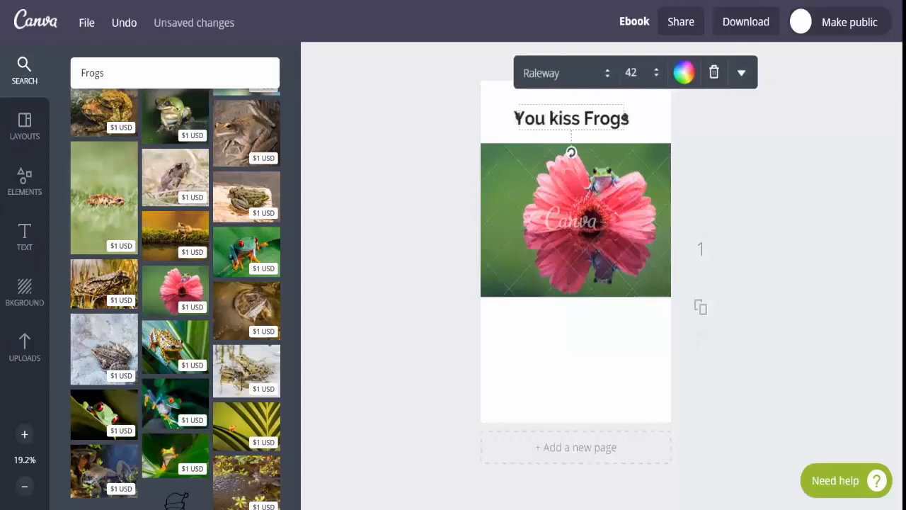
pyautogui.write('t have to')
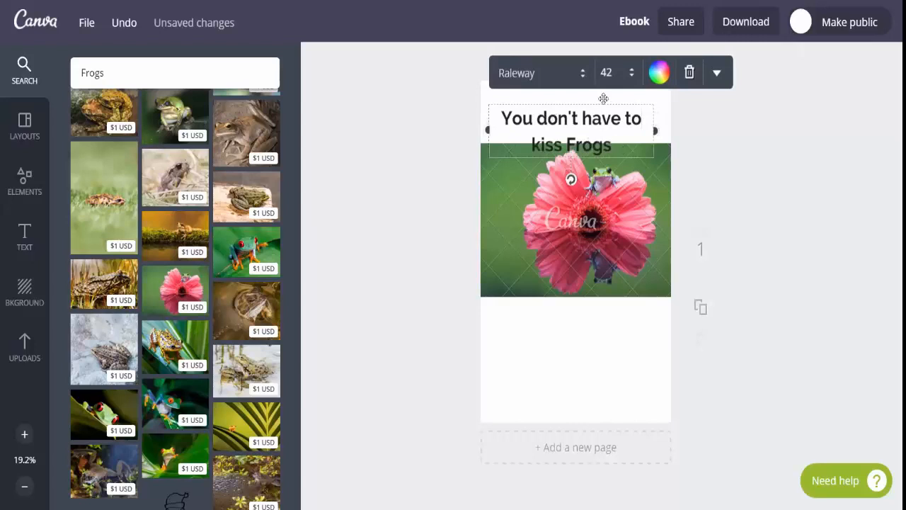
pyautogui.moveTo(601, 98); pyautogui.dragTo(605, 79)
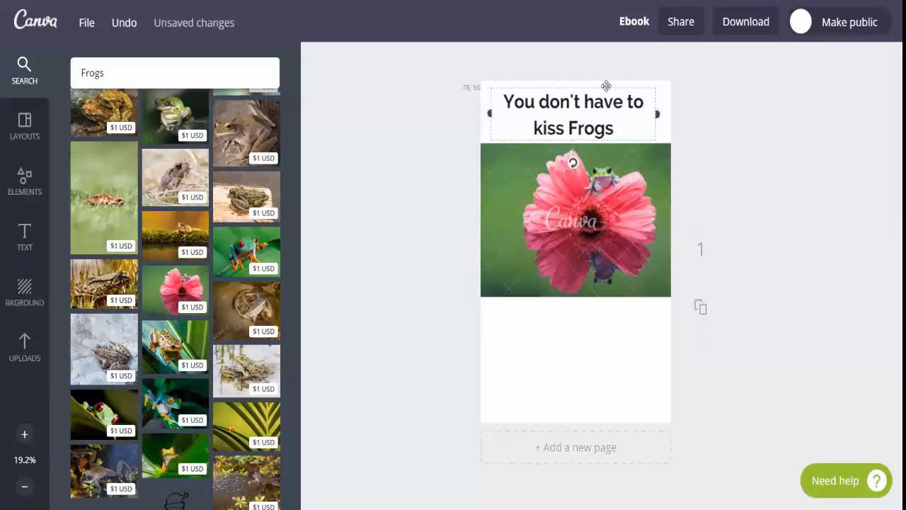
pyautogui.click(497, 354)
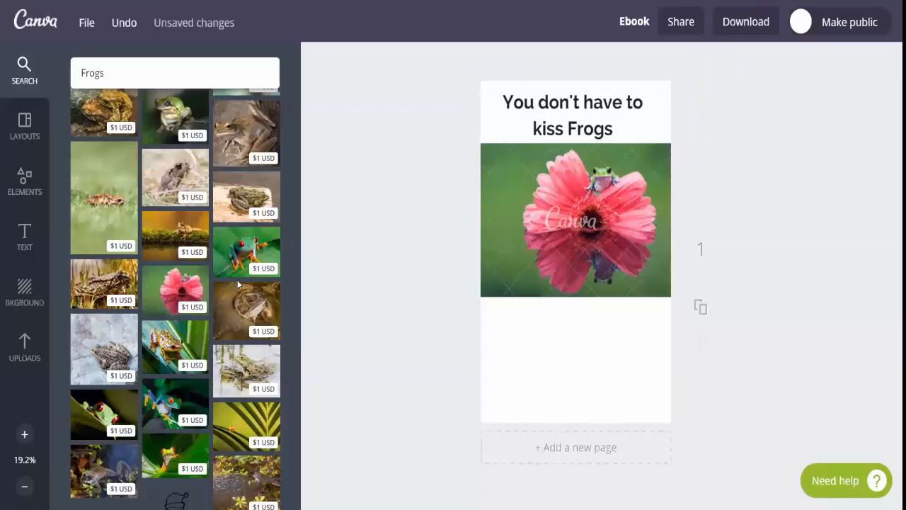
# Add a second heading in the blank area below the frog photo with the text "TO FIND YOUR PRINCE"
pyautogui.click(32, 247)
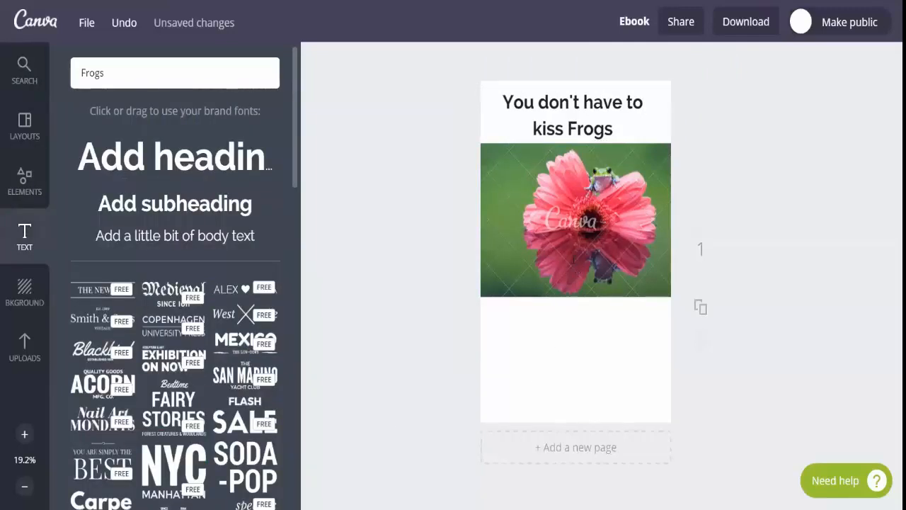
pyautogui.press('t')
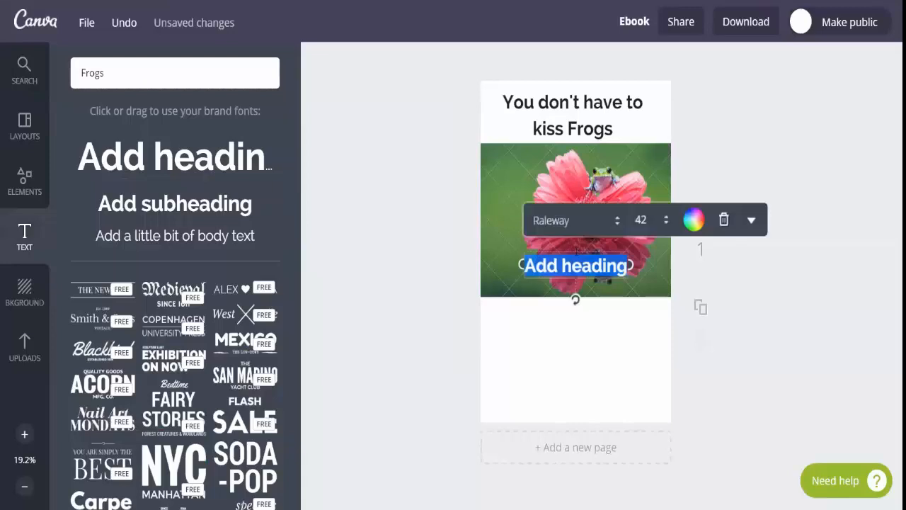
pyautogui.moveTo(575, 250); pyautogui.dragTo(577, 333)
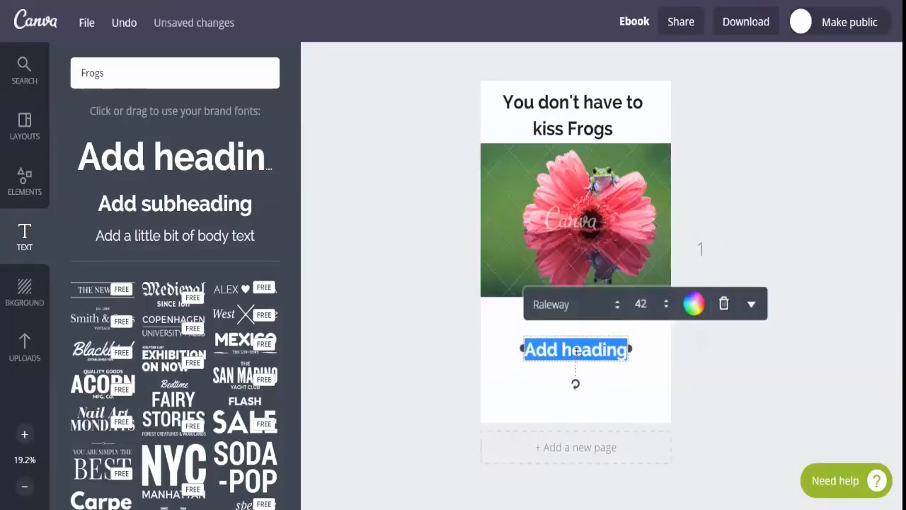
pyautogui.doubleClick(577, 349)
pyautogui.press('BackSpace')
pyautogui.press('BackSpace')
pyautogui.press('BackSpace')
pyautogui.press('BackSpace')
pyautogui.press('BackSpace')
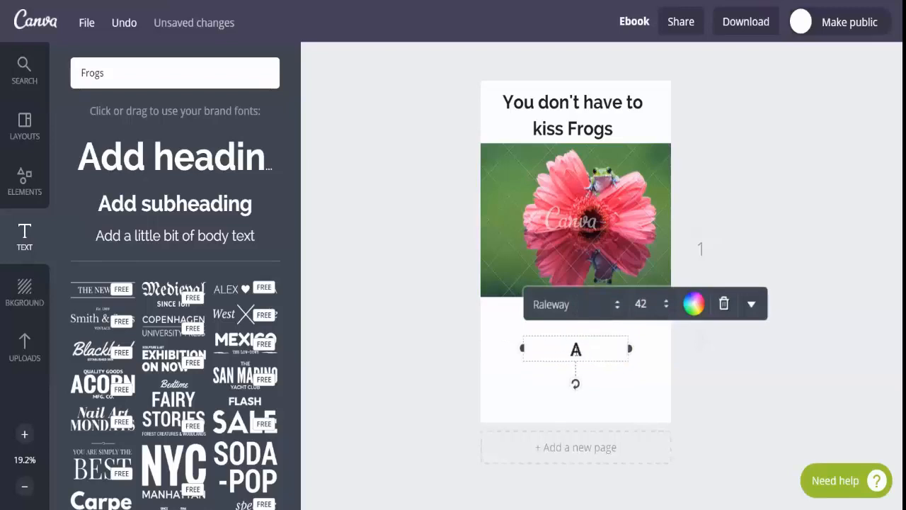
pyautogui.write('TO')
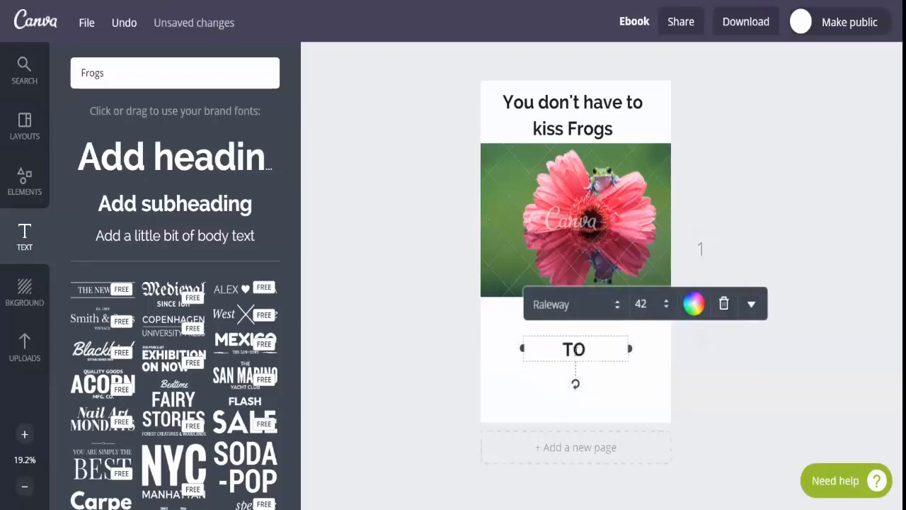
pyautogui.write(' FIND YOUR PRINCE')
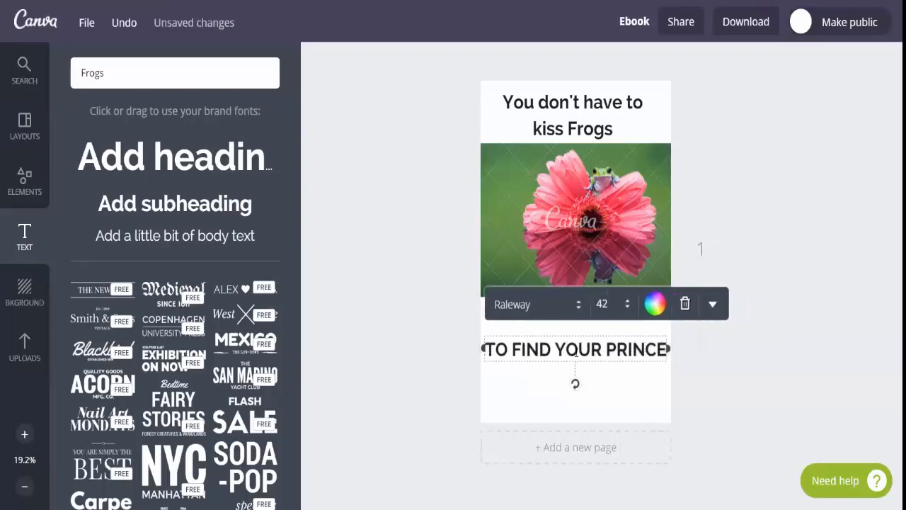
pyautogui.click(719, 133)
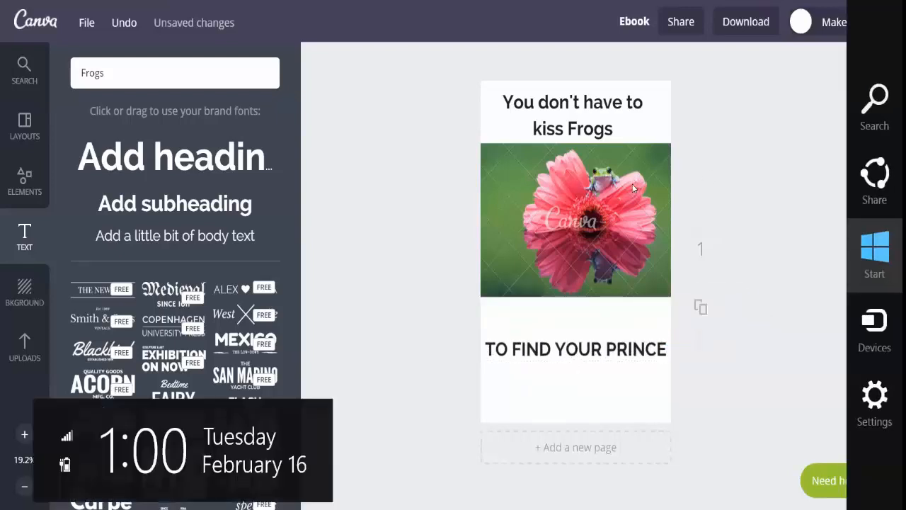
# Move the frog photo down slightly to leave a gap beneath the upper heading
pyautogui.moveTo(632, 186); pyautogui.dragTo(632, 199)
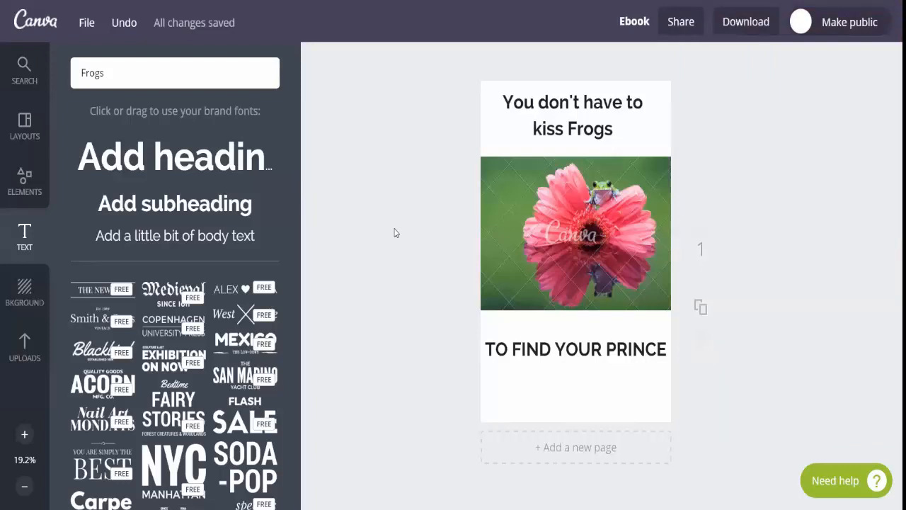
pyautogui.click(526, 222)
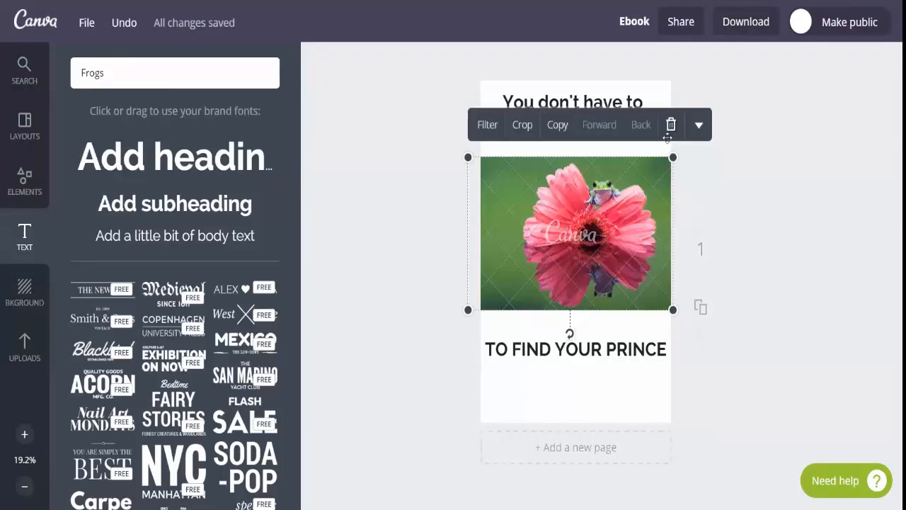
# Examine the image and PDF formats offered for downloading the cover, without downloading it
pyautogui.click(746, 22)
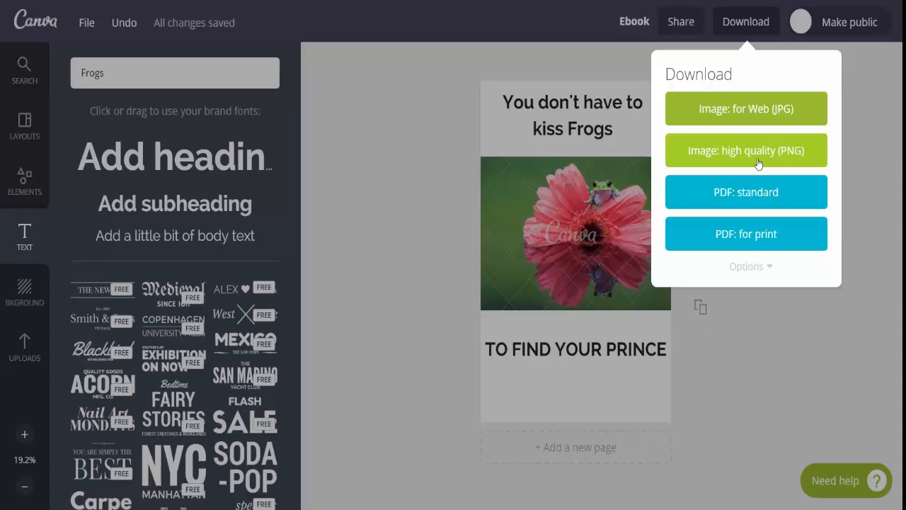
pyautogui.click(375, 163)
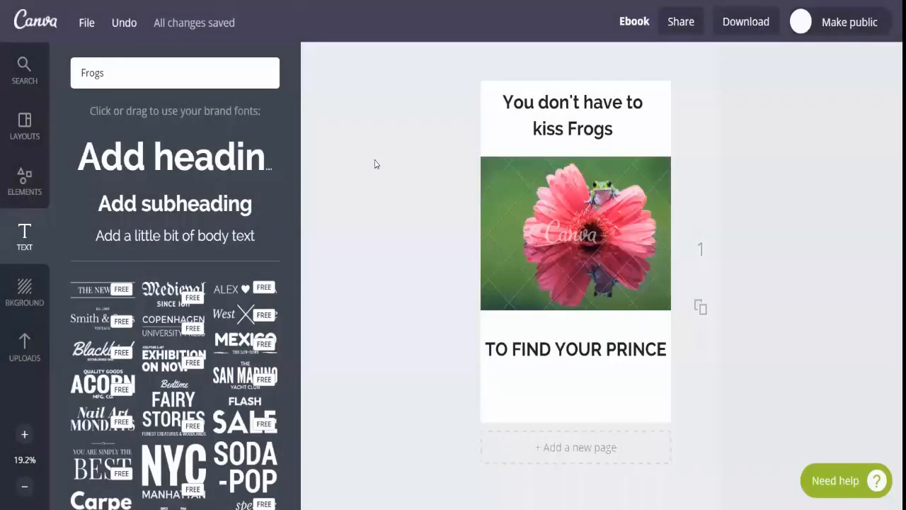
# Try the dark grey concrete, brown burlap and blurred coloured lights backgrounds on the page
pyautogui.click(131, 71)
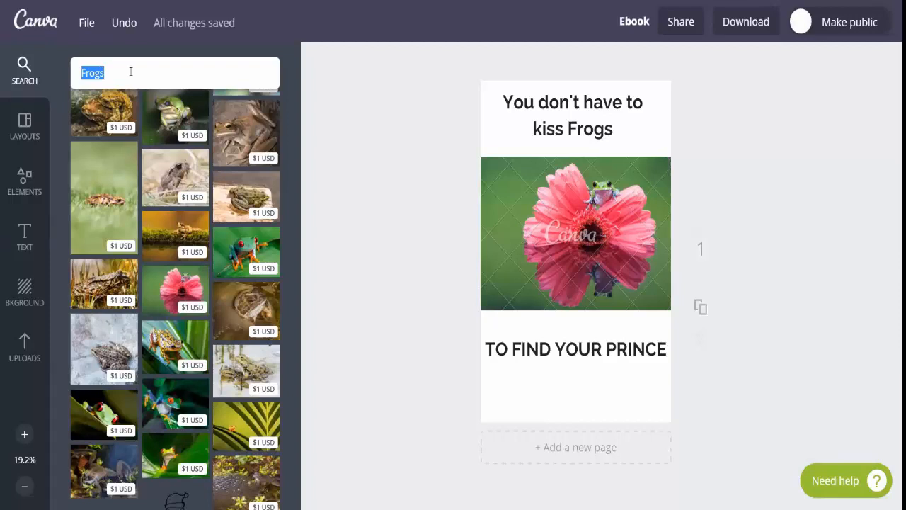
pyautogui.click(24, 290)
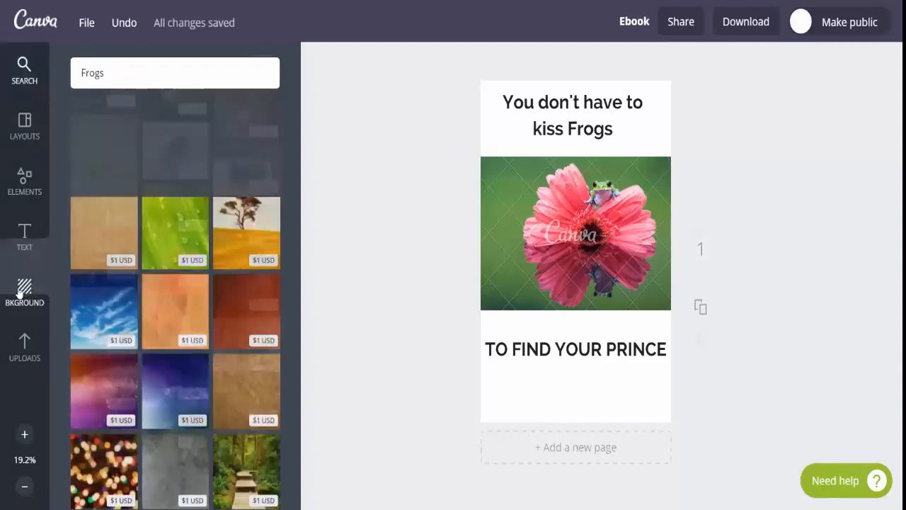
pyautogui.scroll(-2, 180, 359)
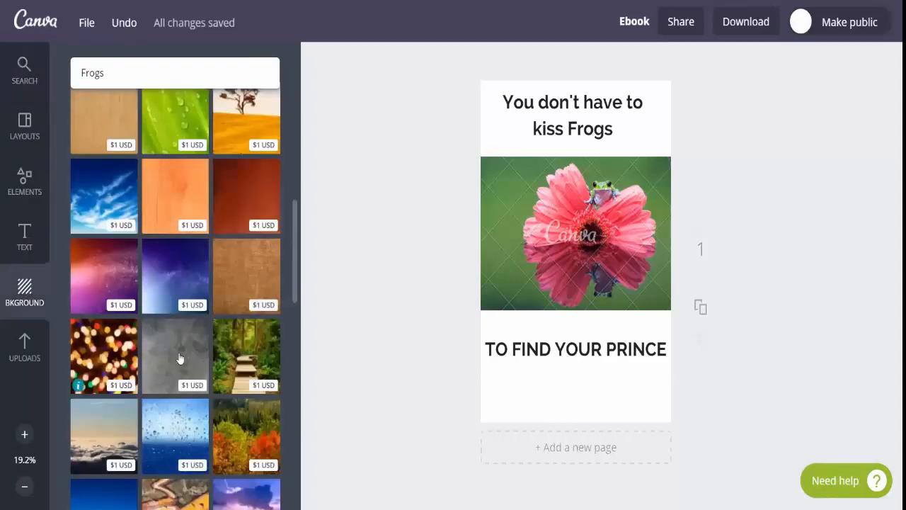
pyautogui.click(179, 359)
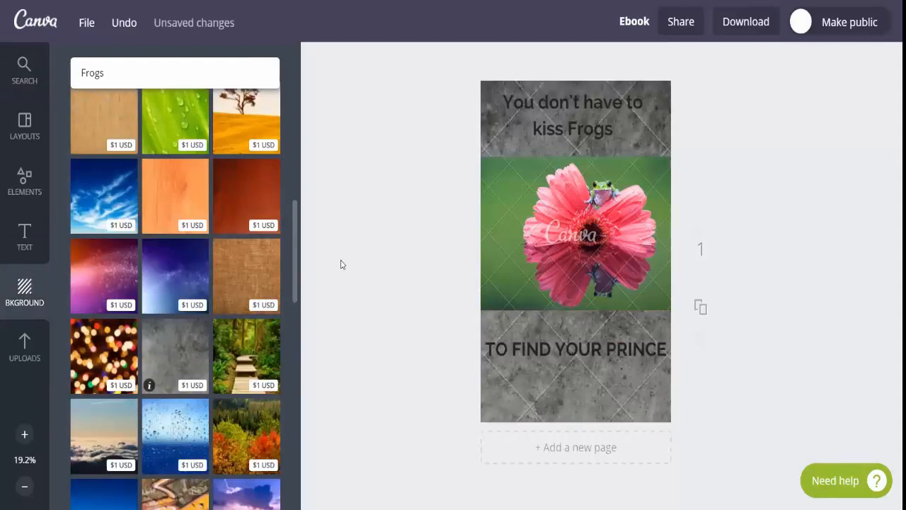
pyautogui.click(258, 268)
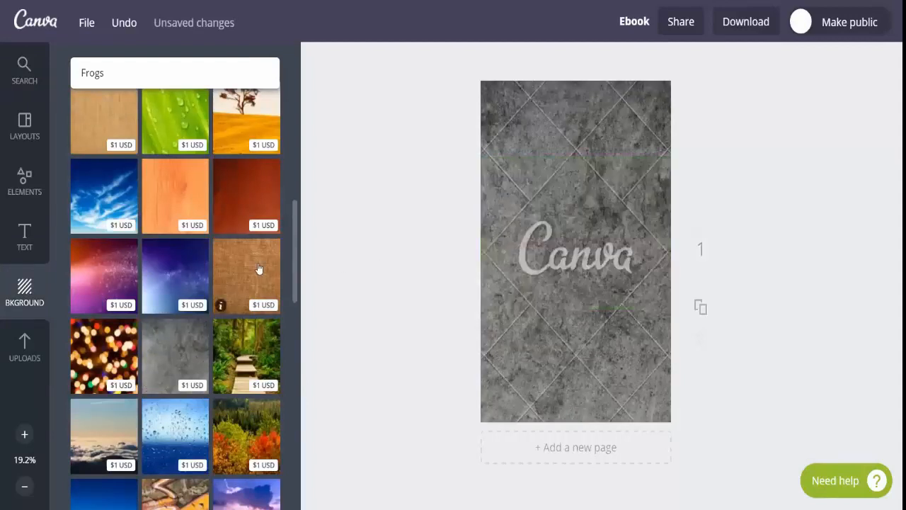
pyautogui.click(113, 346)
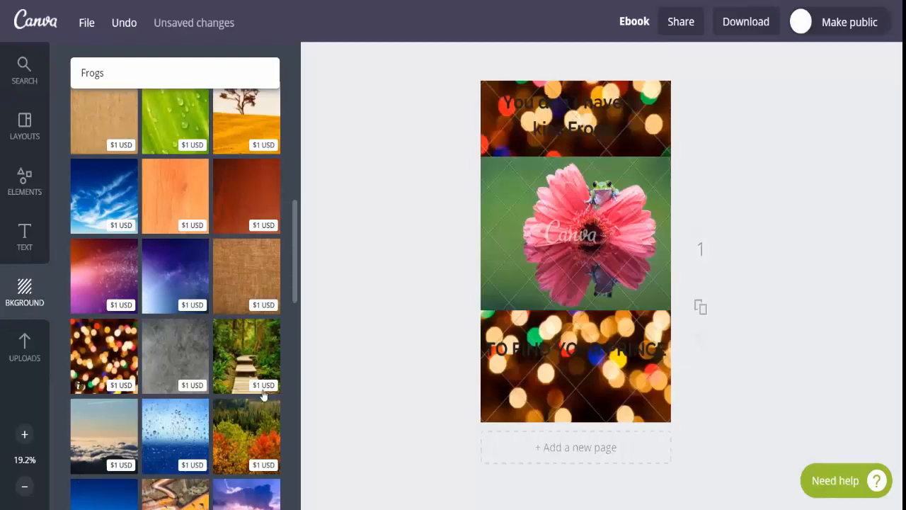
# Apply the light grey frosted-texture background priced at $1 USD to the page
pyautogui.scroll(-3, 295, 282)
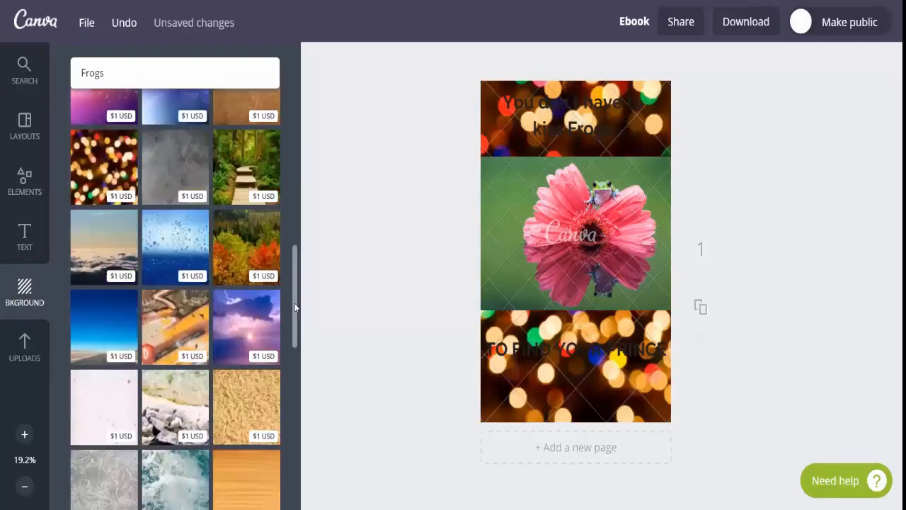
pyautogui.scroll(-2, 109, 330)
pyautogui.click(109, 330)
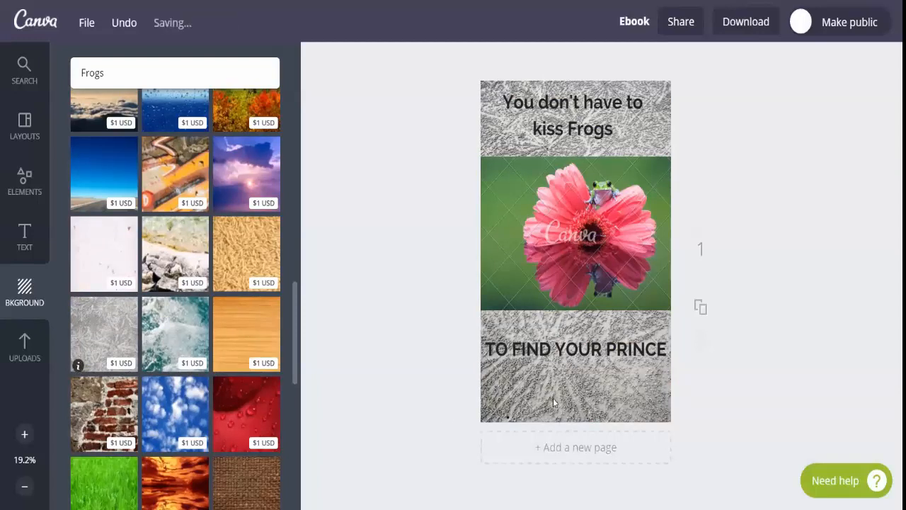
# Shrink the frosted-texture image to part of the page and rotate it nearly a quarter turn clockwise
pyautogui.click(678, 423)
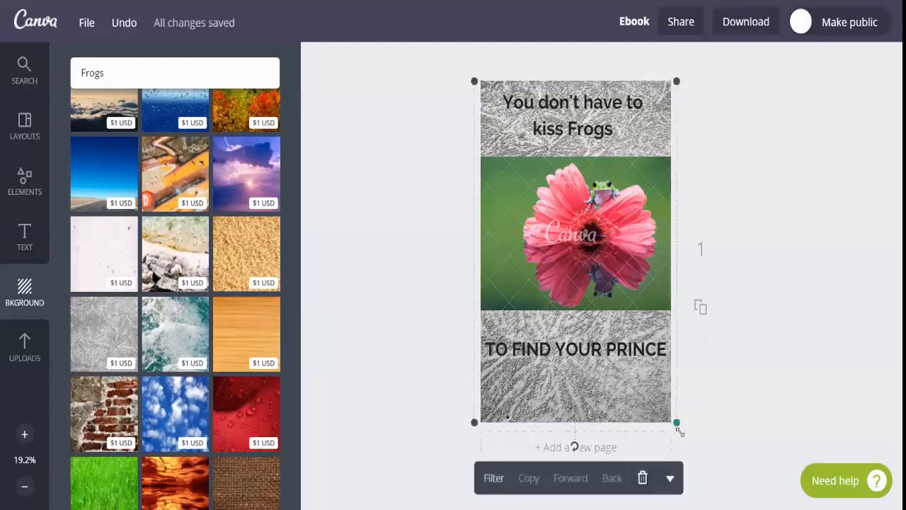
pyautogui.moveTo(677, 335); pyautogui.dragTo(658, 276)
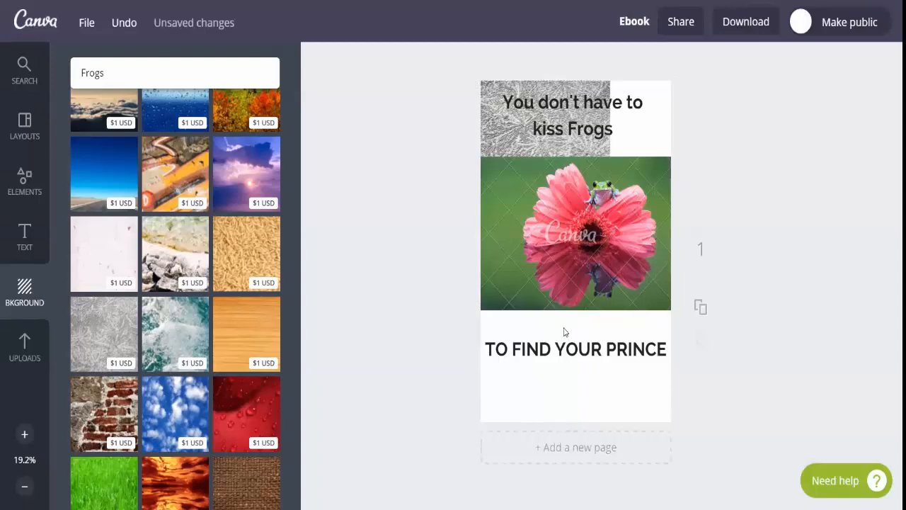
pyautogui.click(499, 131)
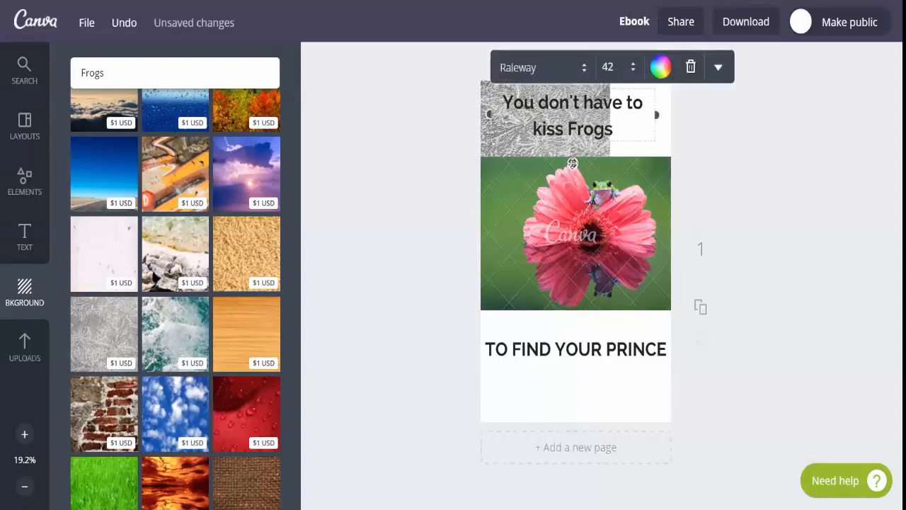
pyautogui.click(486, 151)
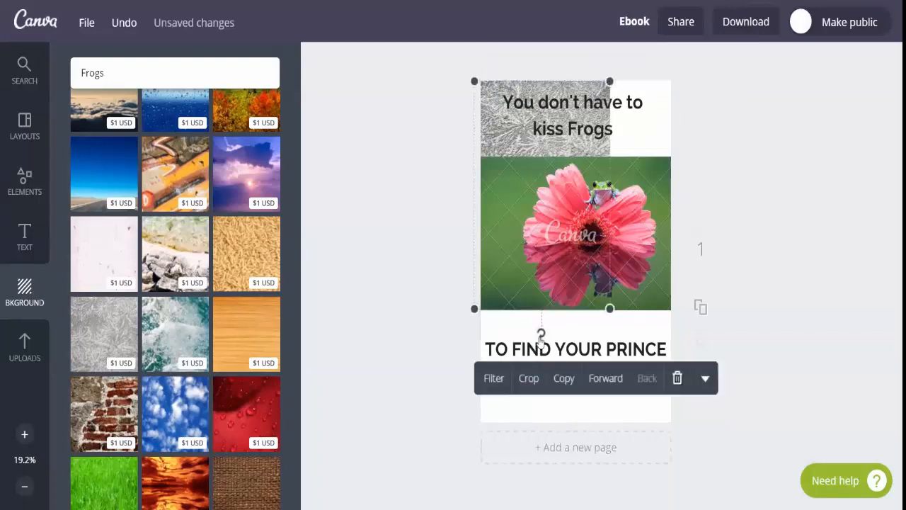
pyautogui.moveTo(541, 333); pyautogui.dragTo(391, 204)
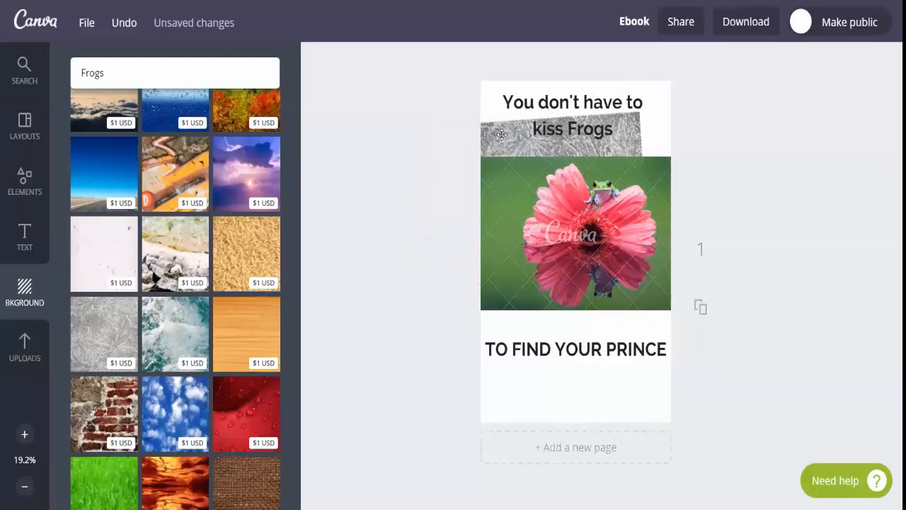
# Move the rotated texture image up to fill the area behind the upper heading and recentre that heading over it
pyautogui.moveTo(495, 142); pyautogui.dragTo(516, 140)
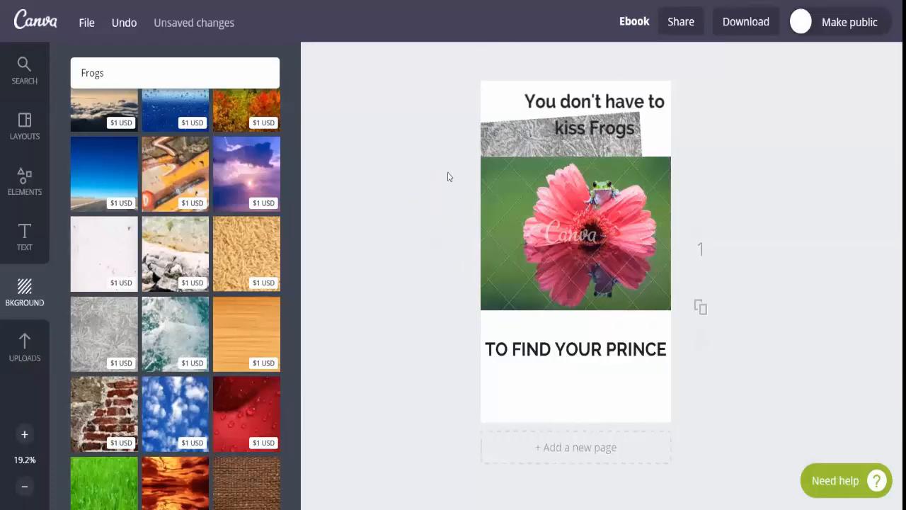
pyautogui.click(486, 148)
pyautogui.moveTo(487, 147); pyautogui.dragTo(520, 76)
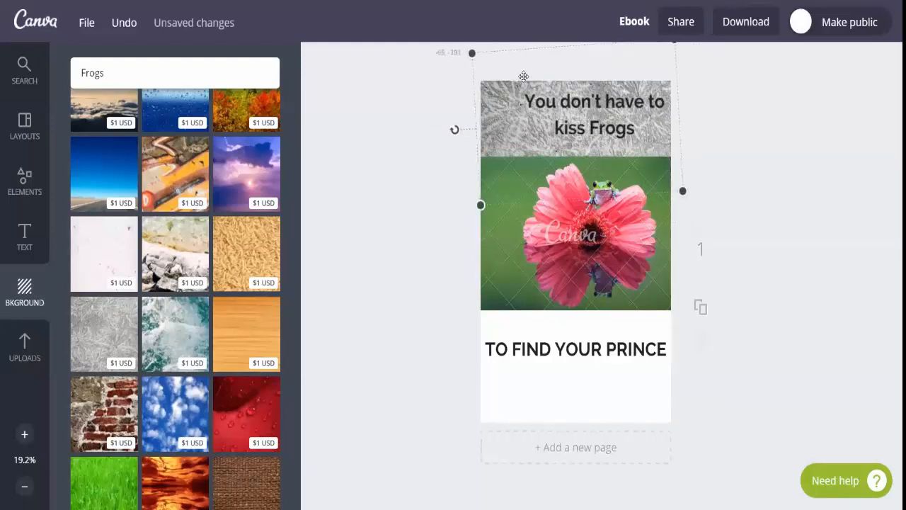
pyautogui.moveTo(574, 101); pyautogui.dragTo(560, 106)
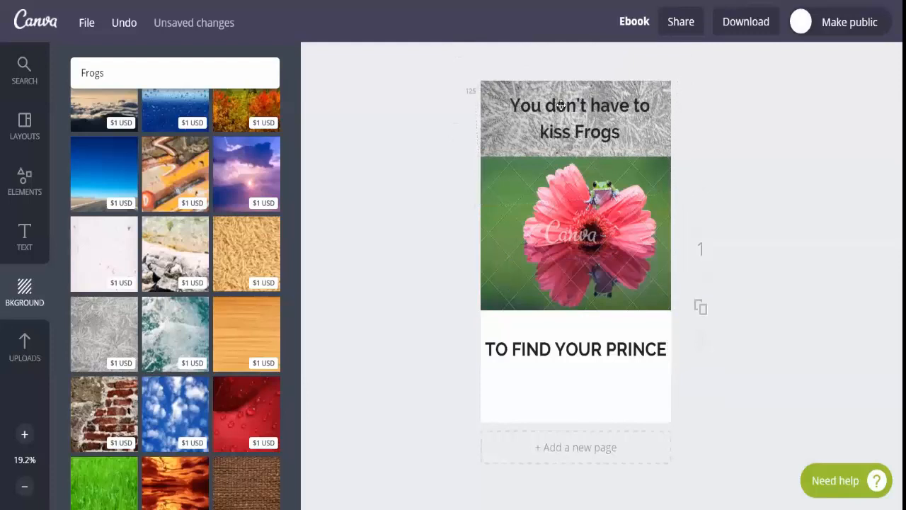
# Increase the letter spacing of the upper heading slightly
pyautogui.click(639, 128)
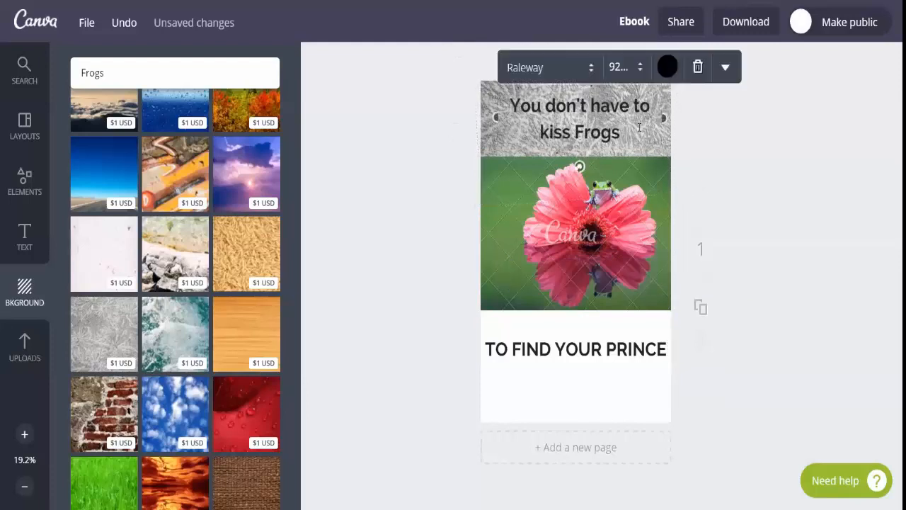
pyautogui.click(726, 69)
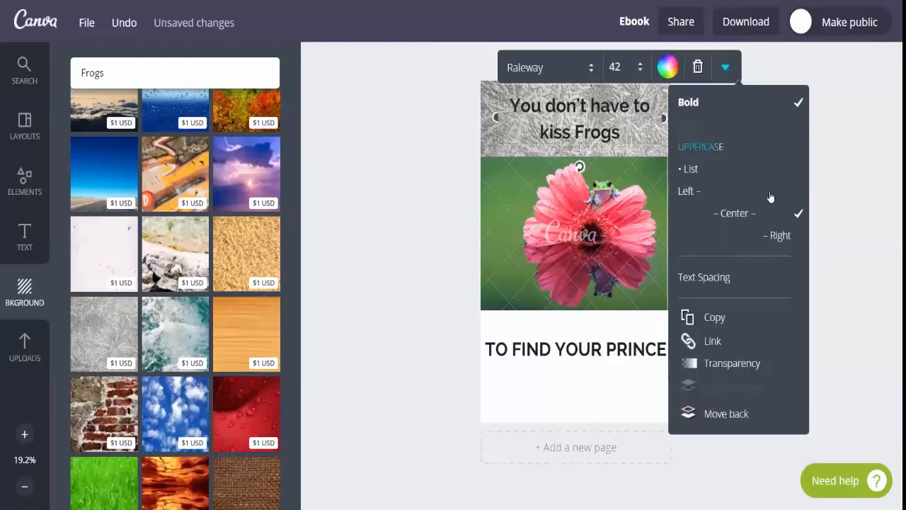
pyautogui.click(726, 276)
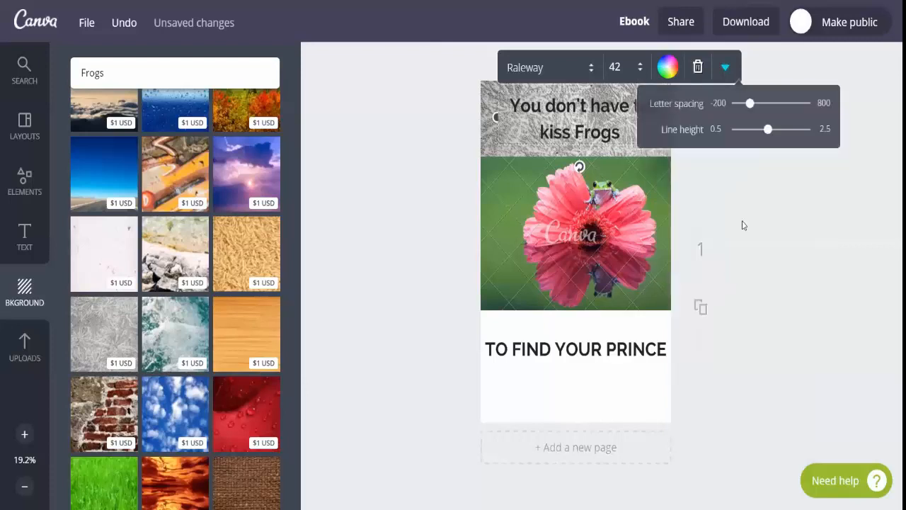
pyautogui.moveTo(749, 105)
pyautogui.mouseDown()
pyautogui.moveTo(758, 103)
pyautogui.moveTo(741, 110)
pyautogui.moveTo(753, 114)
pyautogui.mouseUp()
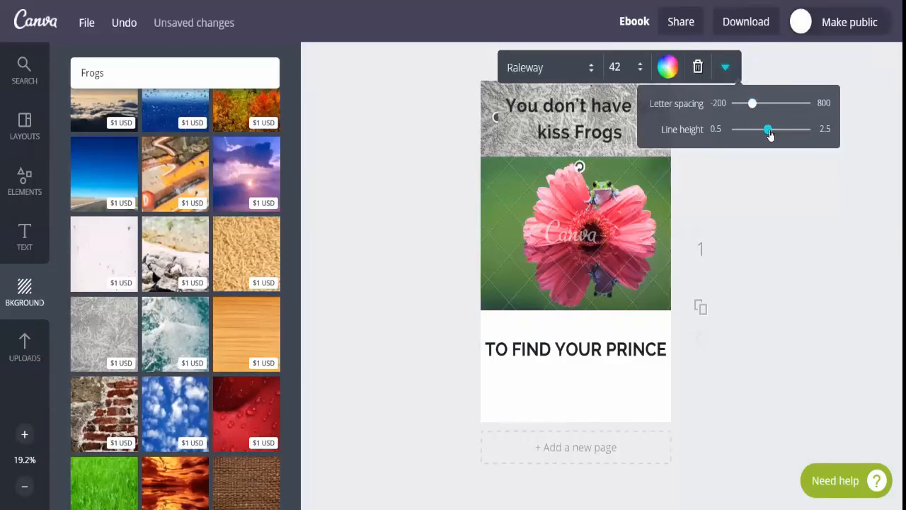
pyautogui.click(727, 69)
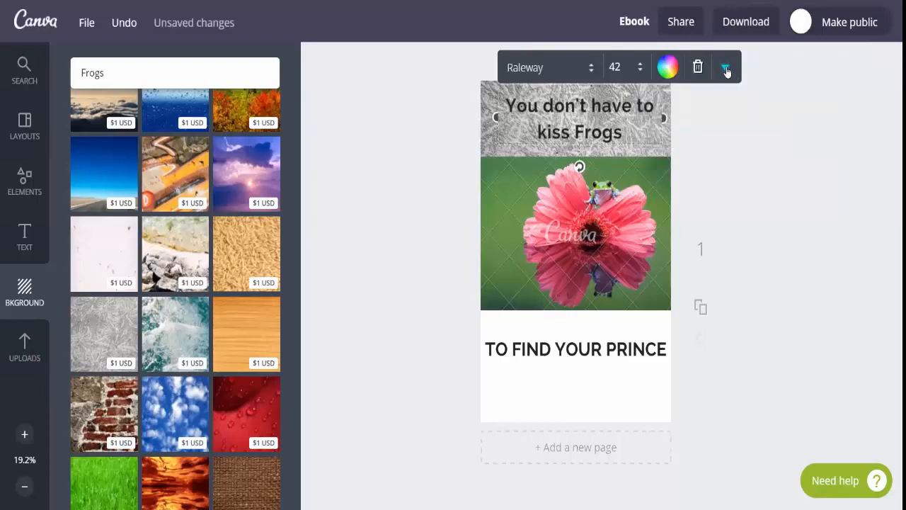
# Check the transparency setting of the upper heading, leaving it at 100
pyautogui.click(728, 69)
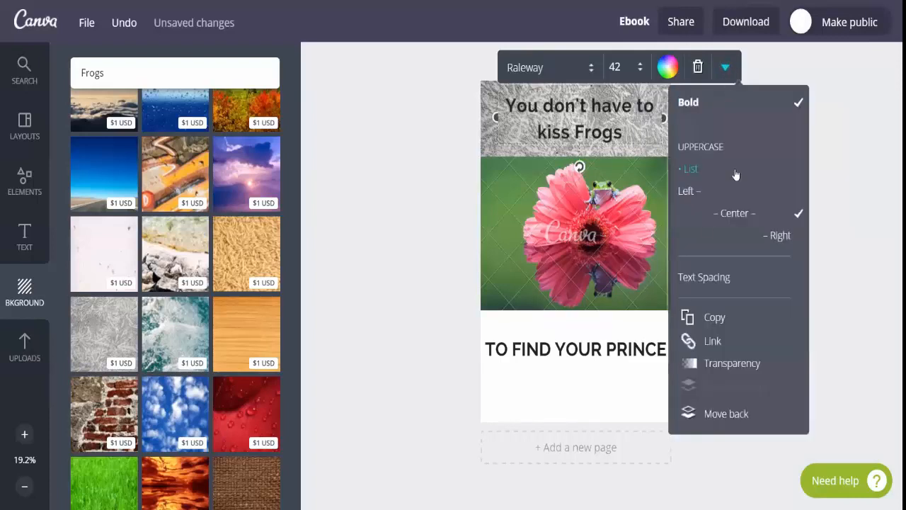
pyautogui.click(716, 367)
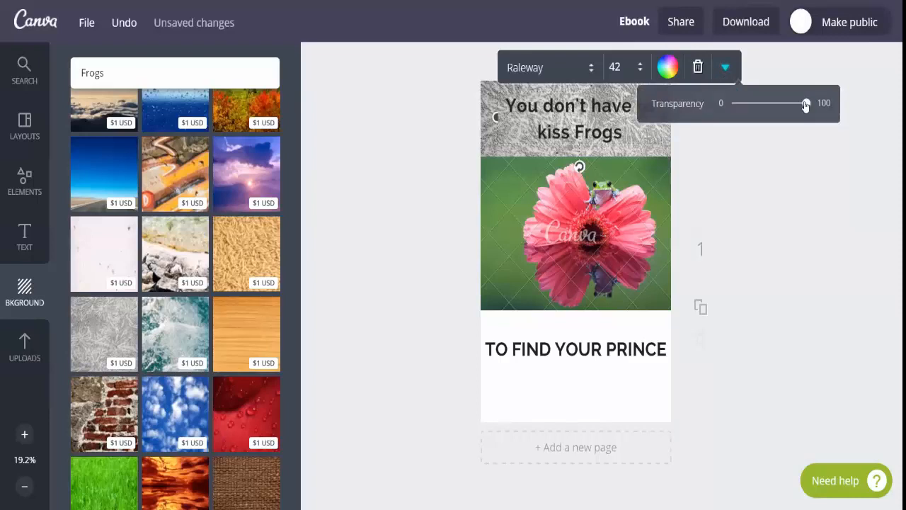
pyautogui.moveTo(806, 103)
pyautogui.mouseDown()
pyautogui.moveTo(774, 113)
pyautogui.moveTo(811, 111)
pyautogui.mouseUp()
pyautogui.click(634, 155)
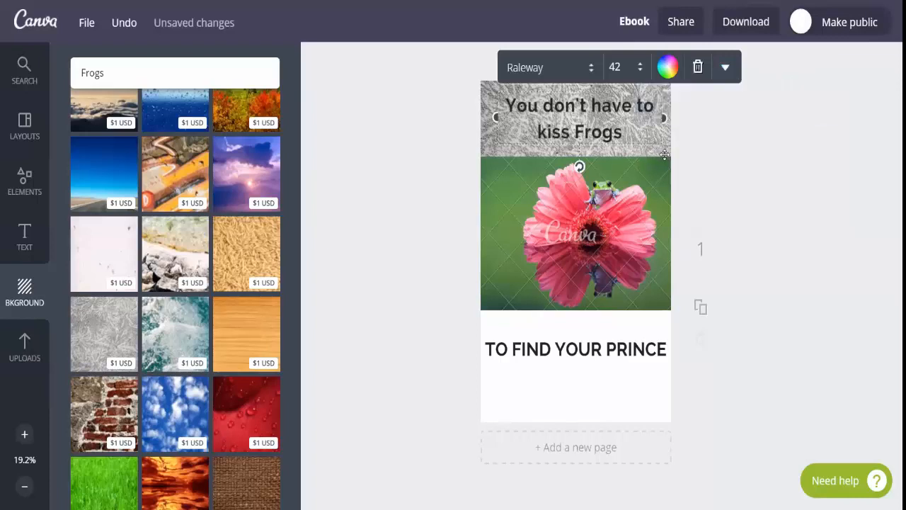
pyautogui.click(719, 154)
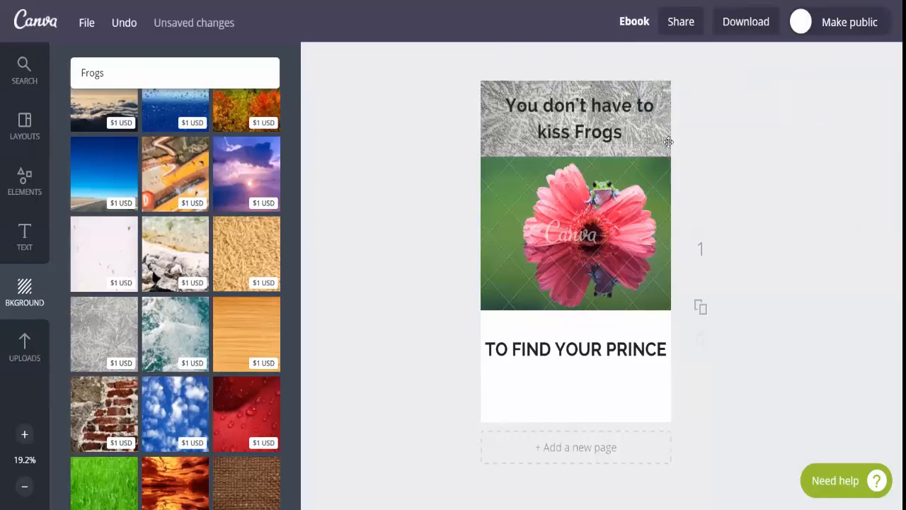
# Reduce the transparency value of the texture image behind the upper heading to about half and view its link and flip options
pyautogui.click(668, 142)
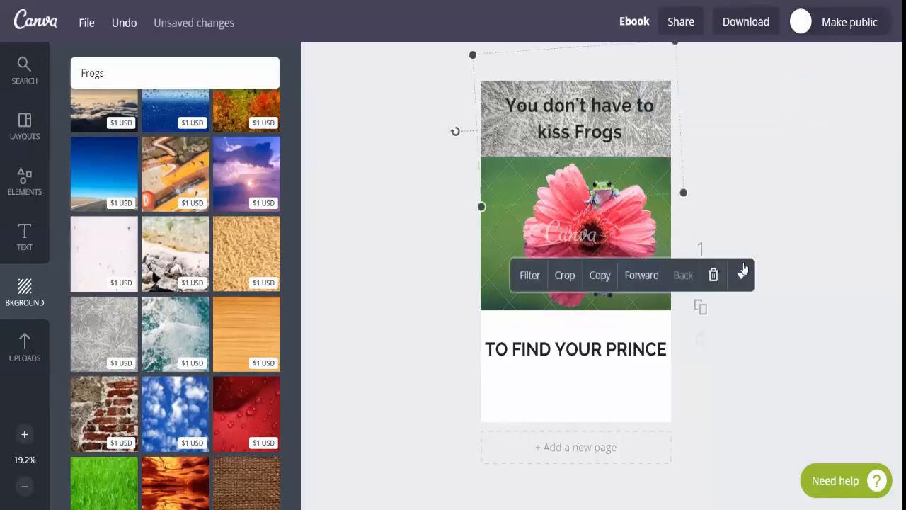
pyautogui.click(743, 276)
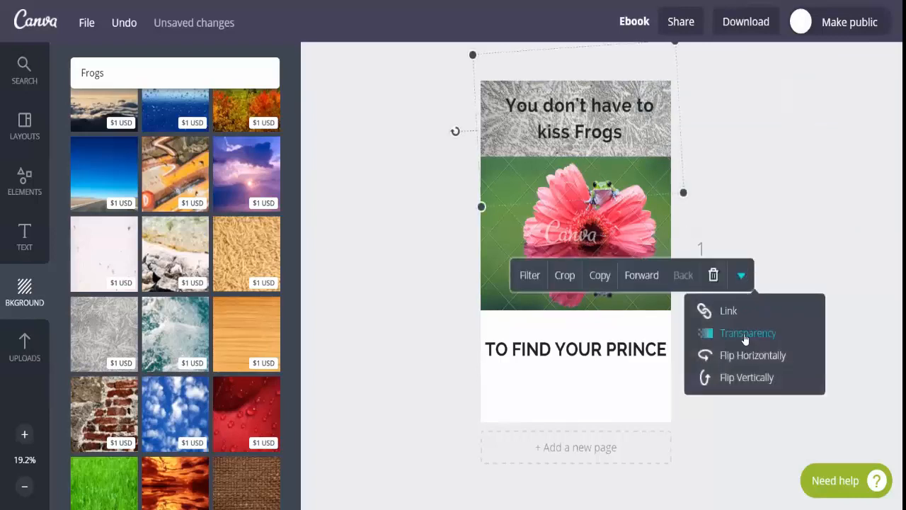
pyautogui.click(744, 337)
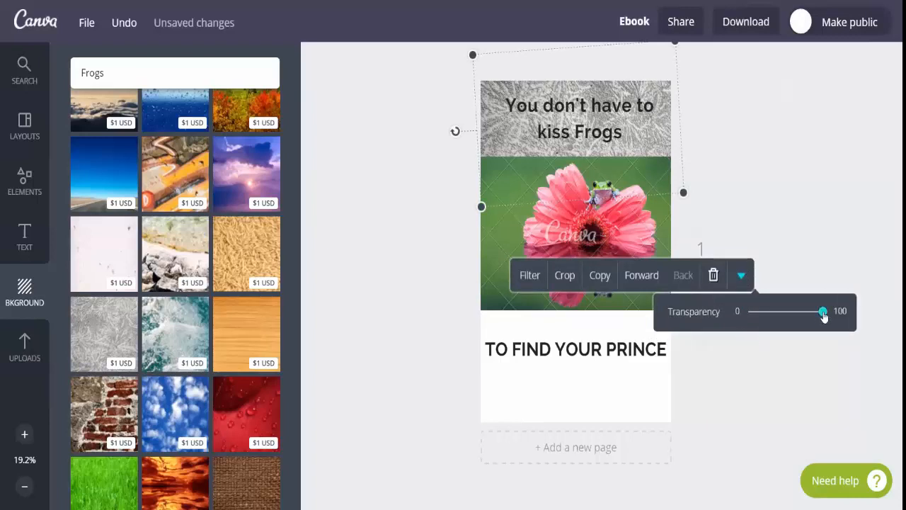
pyautogui.moveTo(823, 314); pyautogui.dragTo(786, 322)
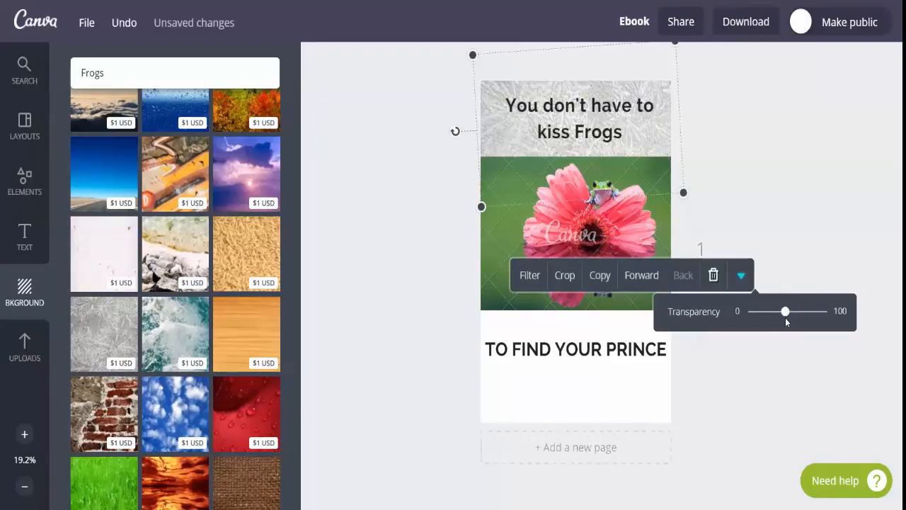
pyautogui.click(742, 276)
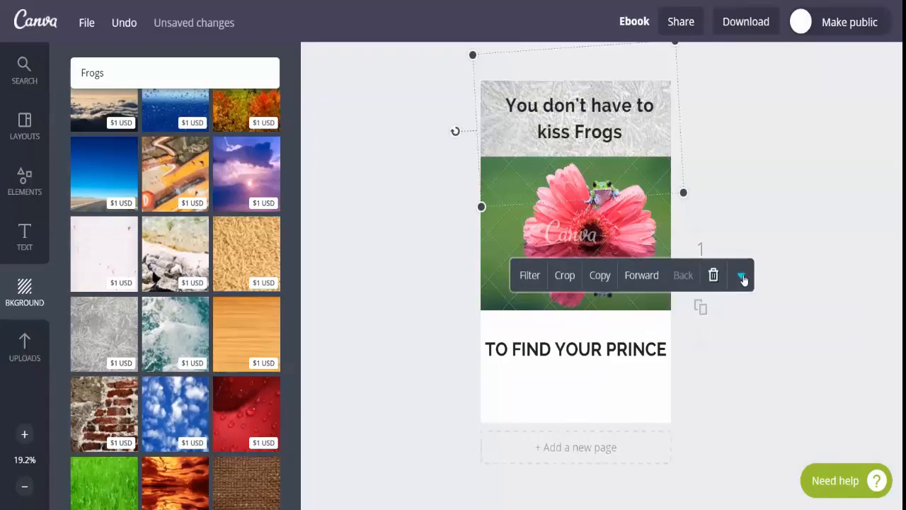
pyautogui.click(742, 276)
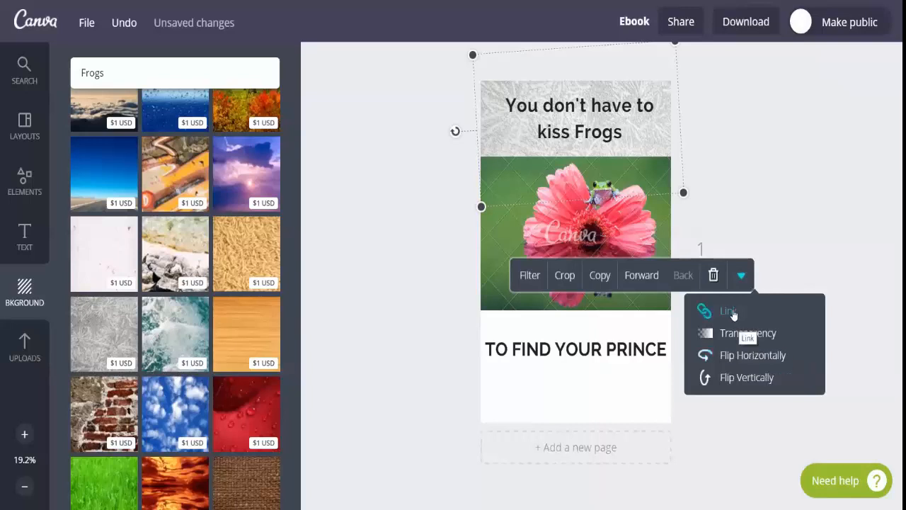
pyautogui.click(744, 228)
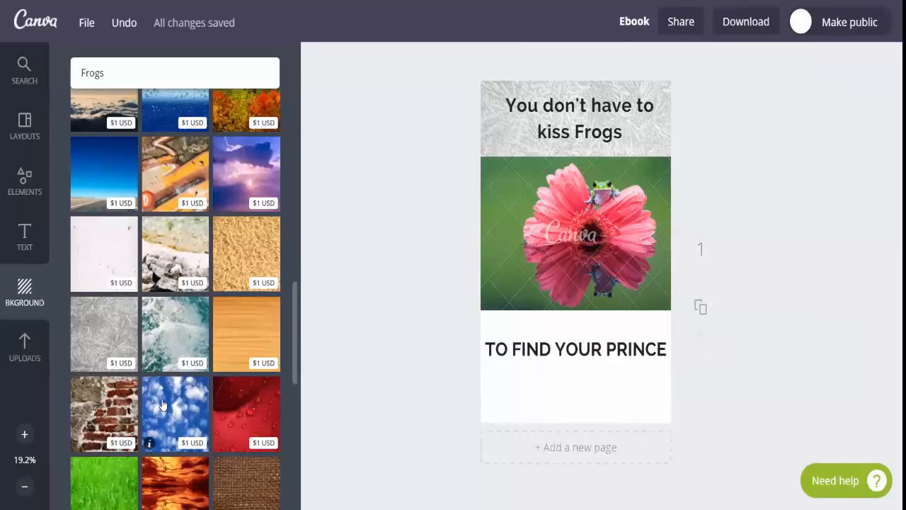
# Try the pale rocks and the blue sky with white clouds as page backgrounds
pyautogui.click(171, 248)
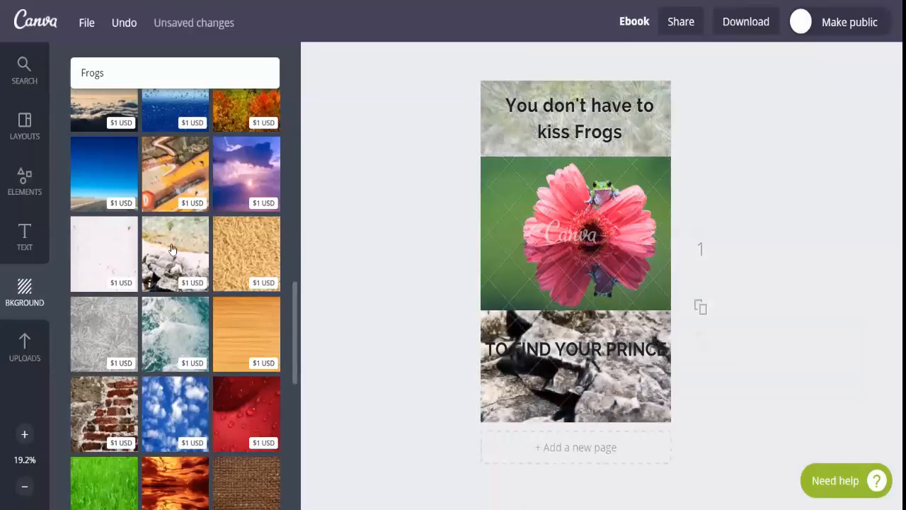
pyautogui.click(173, 409)
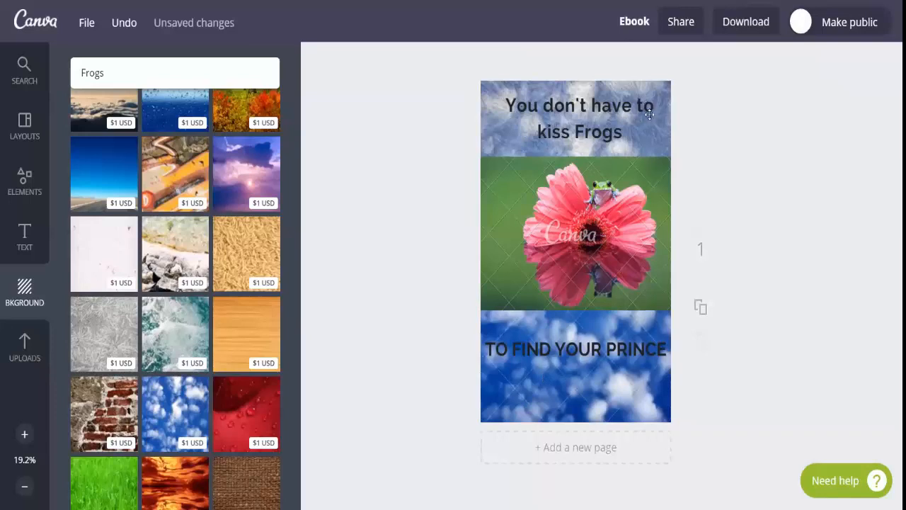
pyautogui.click(647, 406)
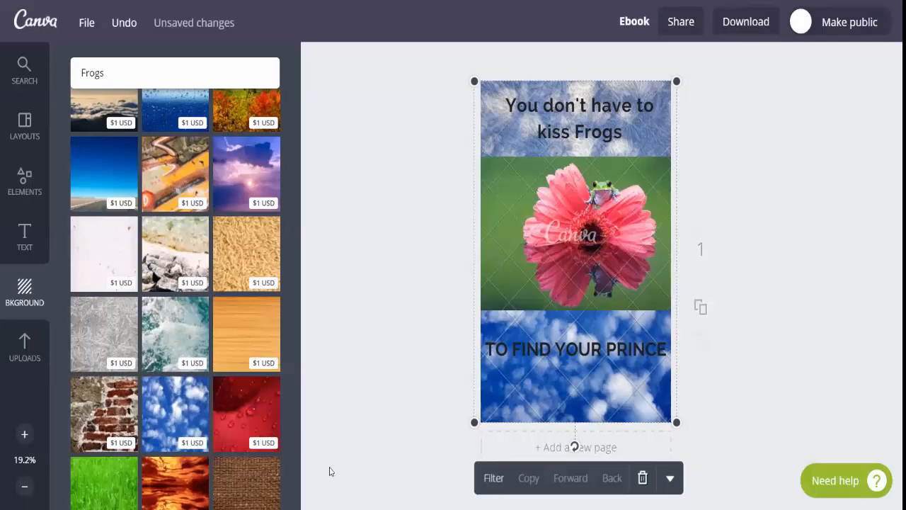
# Apply the red water-droplet background and delete the semi-transparent texture image behind the upper heading
pyautogui.click(262, 400)
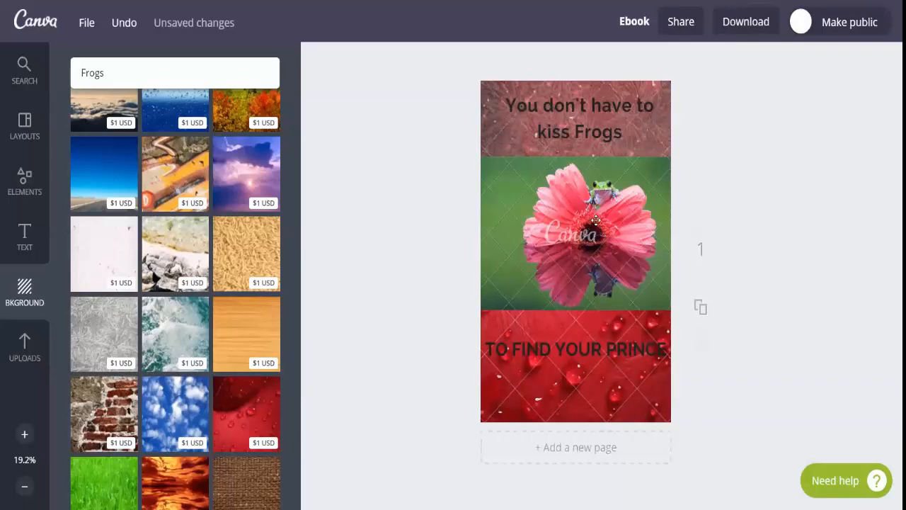
pyautogui.click(669, 151)
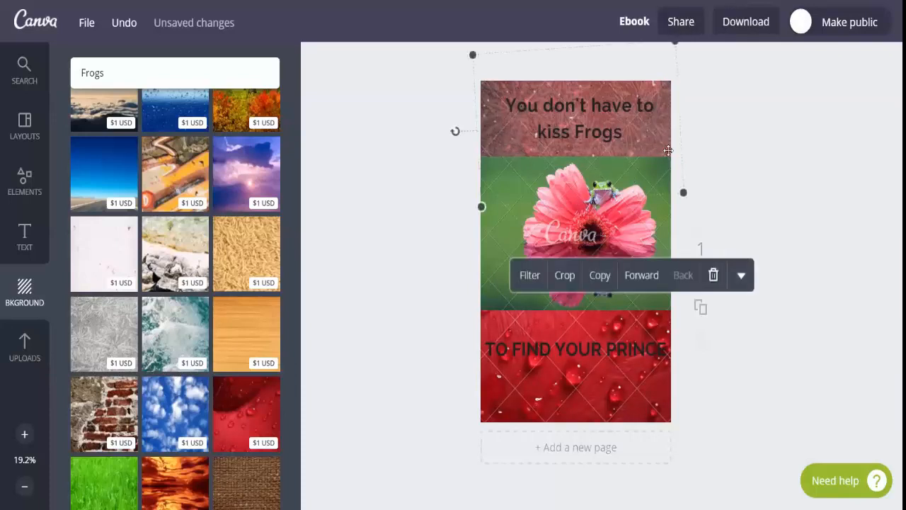
pyautogui.click(714, 276)
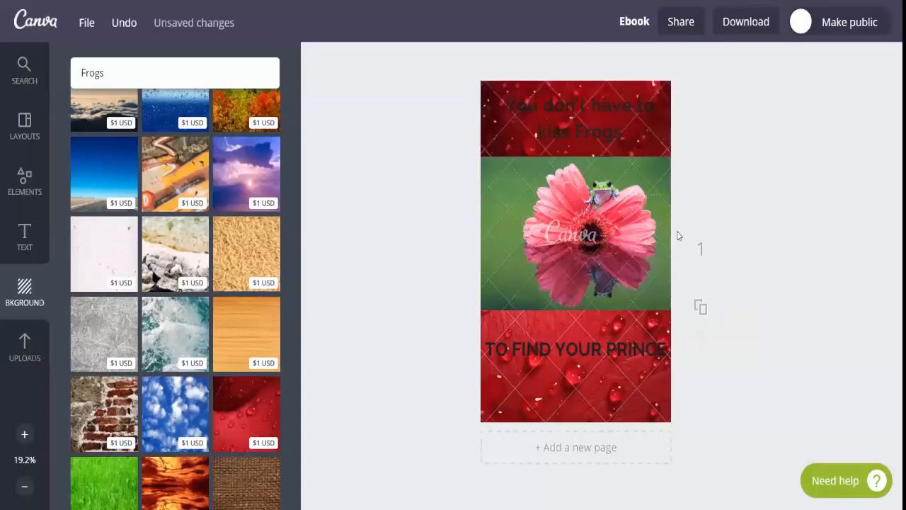
# Set the text colour of the upper heading "You don't have to kiss Frogs" to white
pyautogui.click(599, 134)
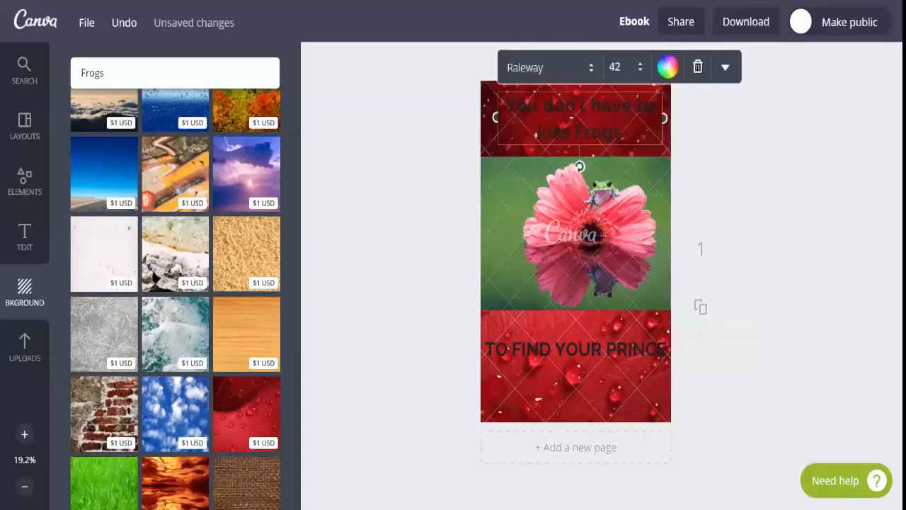
pyautogui.click(668, 68)
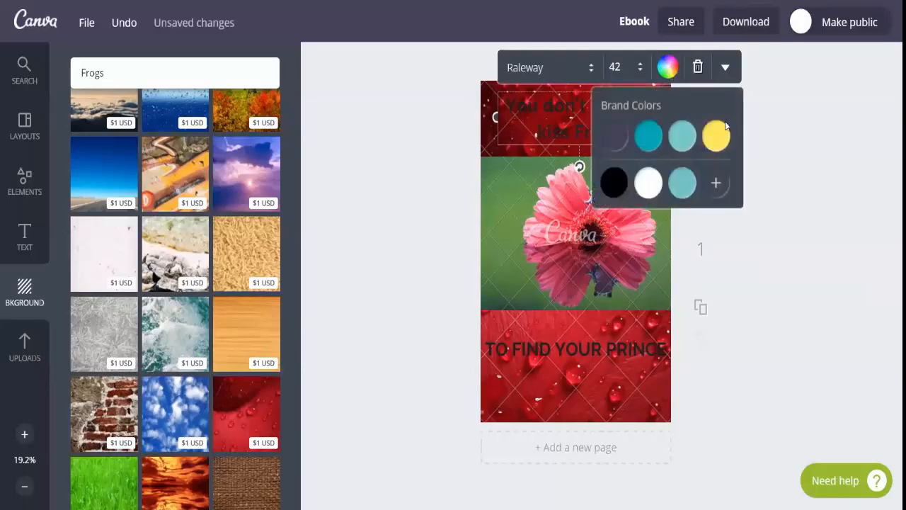
pyautogui.click(648, 185)
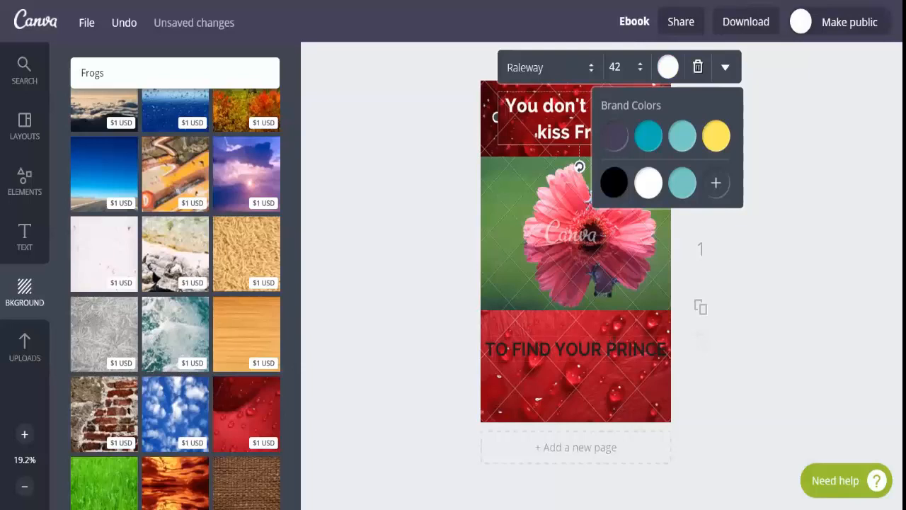
# Set the text colour of the lower heading "TO FIND YOUR PRINCE" to the yellow brand colour
pyautogui.click(614, 342)
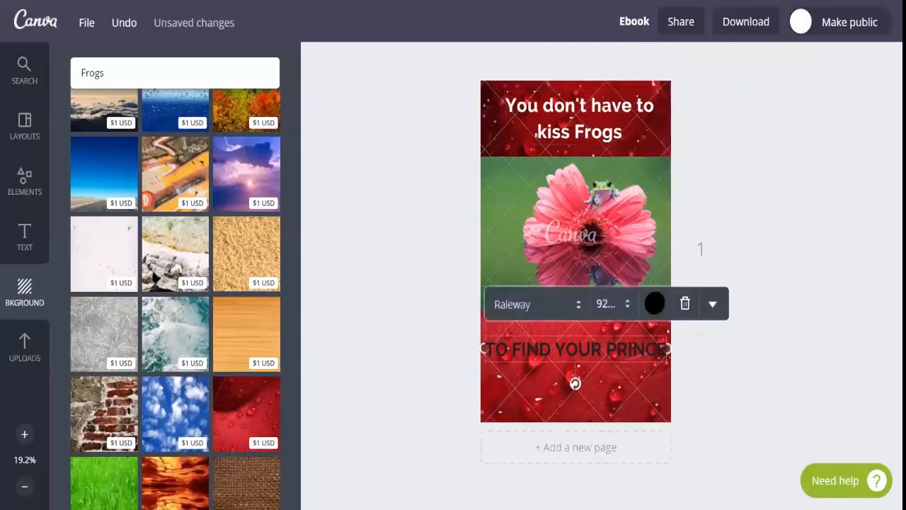
pyautogui.click(654, 309)
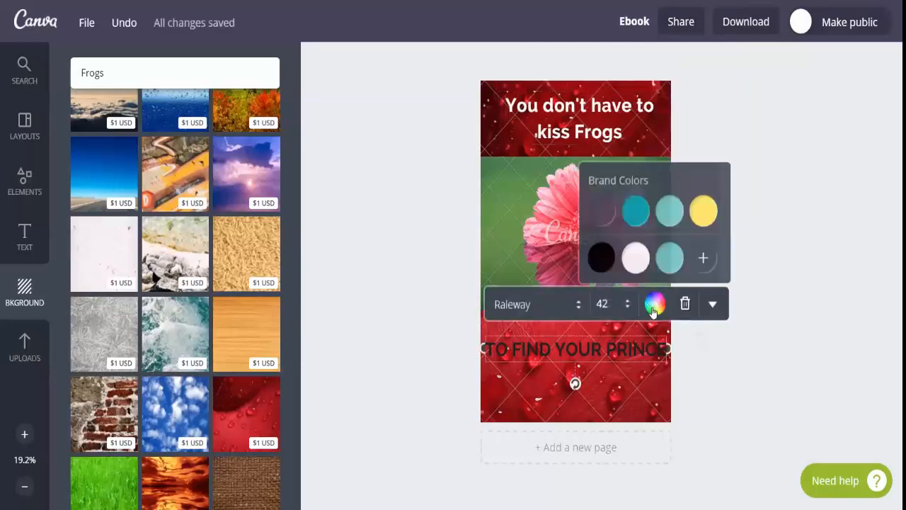
pyautogui.click(704, 214)
pyautogui.click(784, 198)
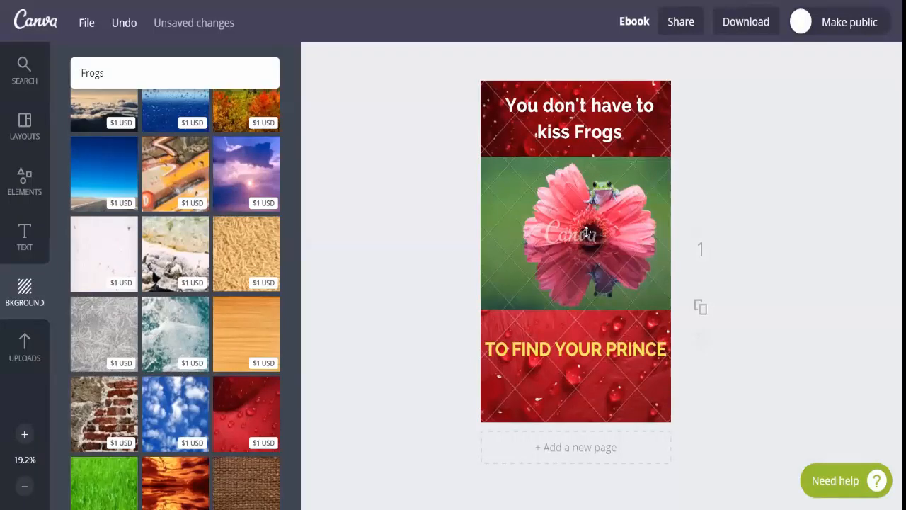
pyautogui.click(610, 367)
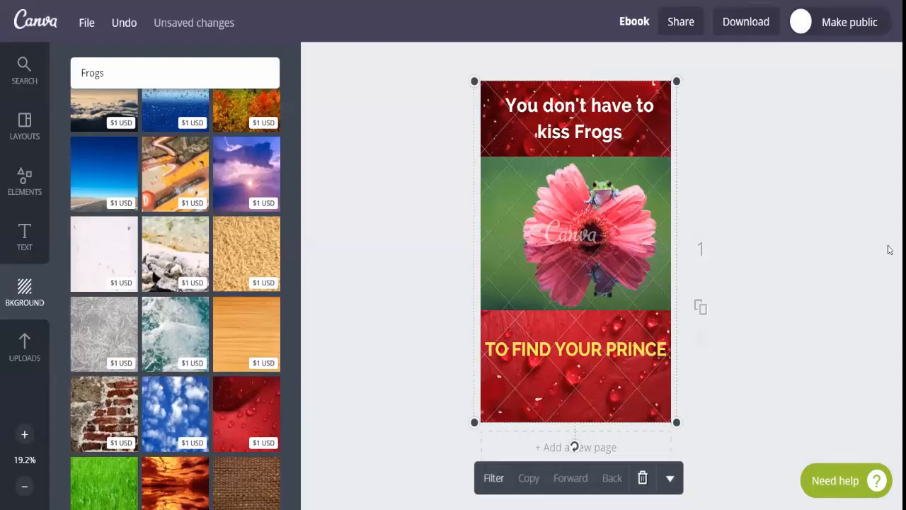
pyautogui.click(669, 481)
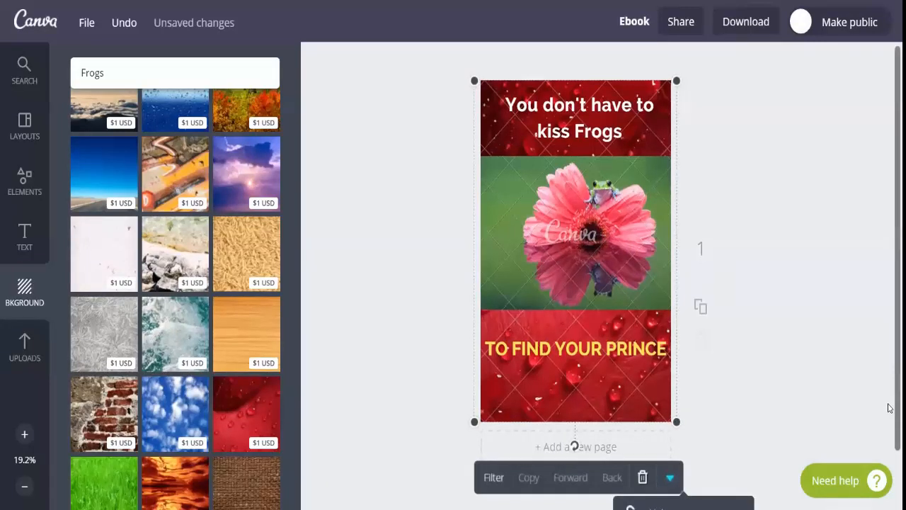
pyautogui.scroll(-2, 889, 408)
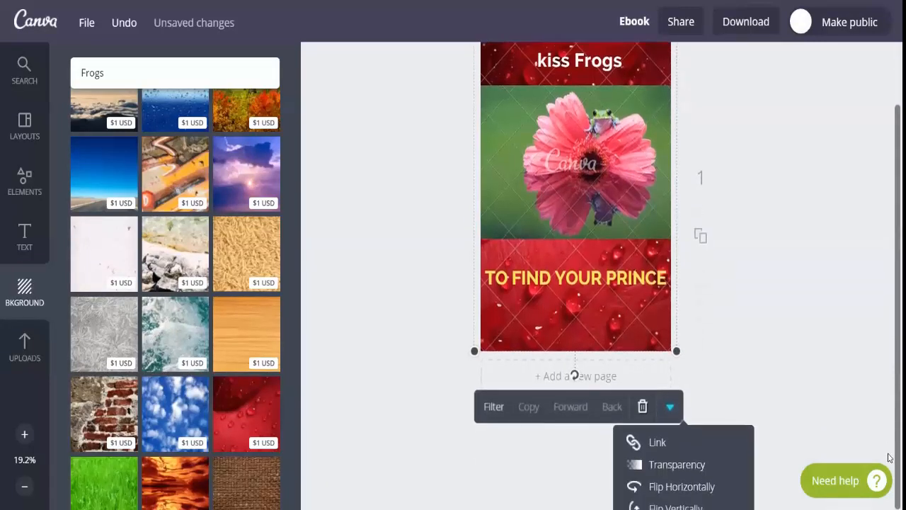
pyautogui.click(712, 466)
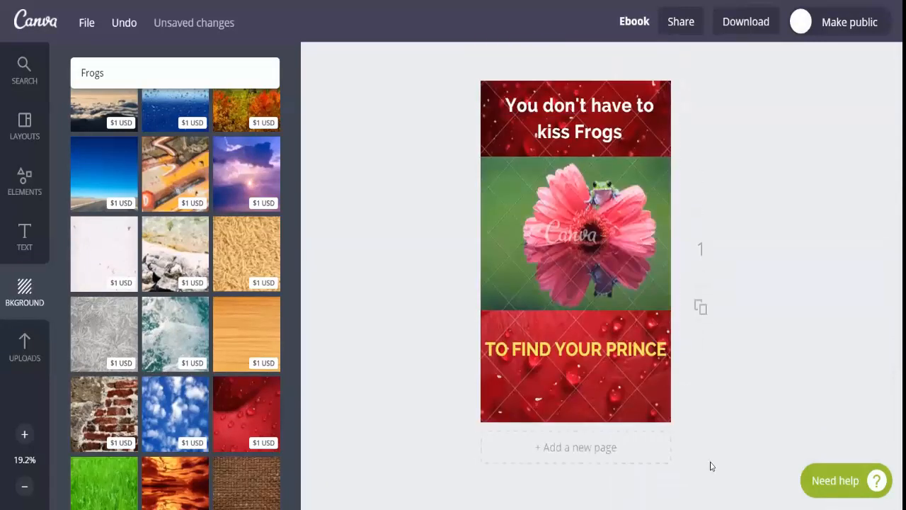
# Reduce the transparency value of the red water-droplet background slightly below 100
pyautogui.click(652, 411)
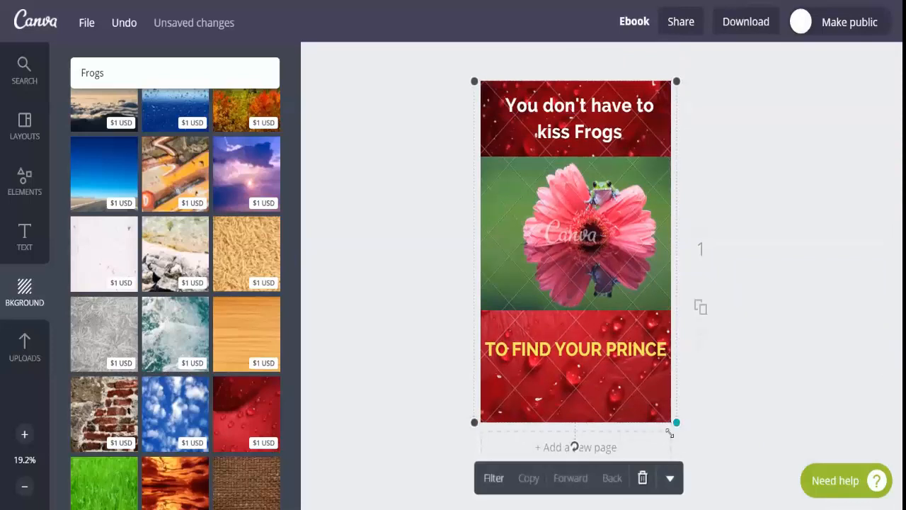
pyautogui.click(671, 480)
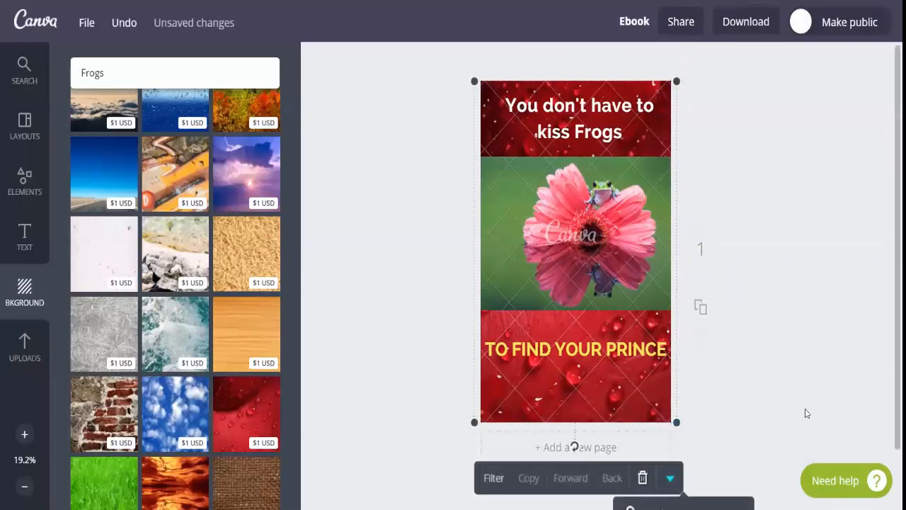
pyautogui.scroll(-2, 890, 416)
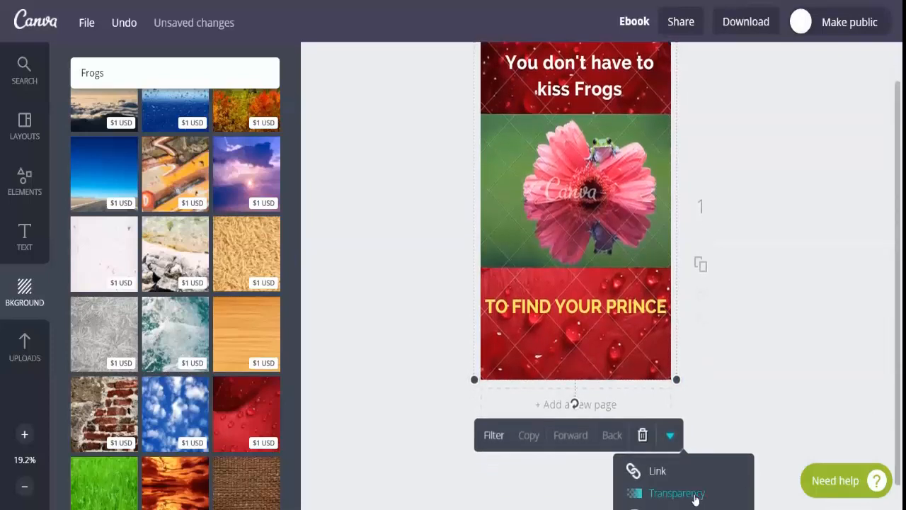
pyautogui.click(694, 496)
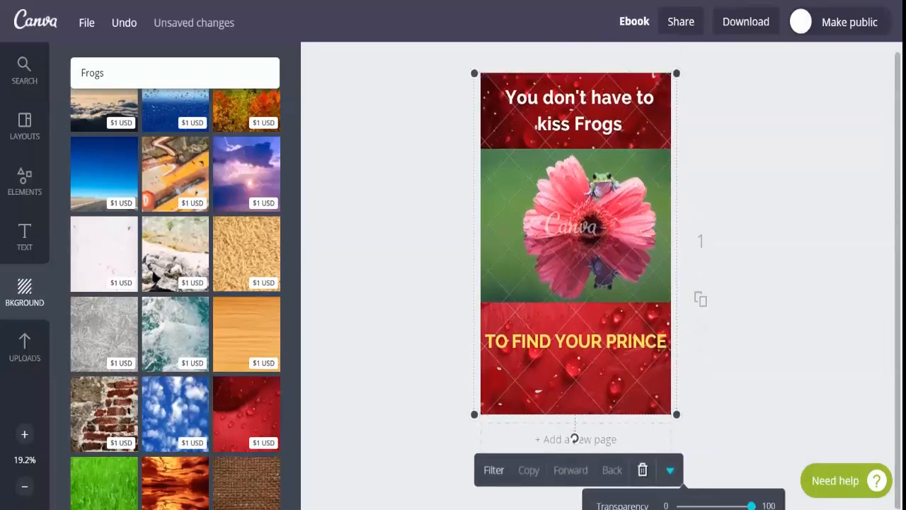
pyautogui.moveTo(751, 506)
pyautogui.mouseDown()
pyautogui.moveTo(734, 506)
pyautogui.moveTo(742, 506)
pyautogui.mouseUp()
pyautogui.click(769, 416)
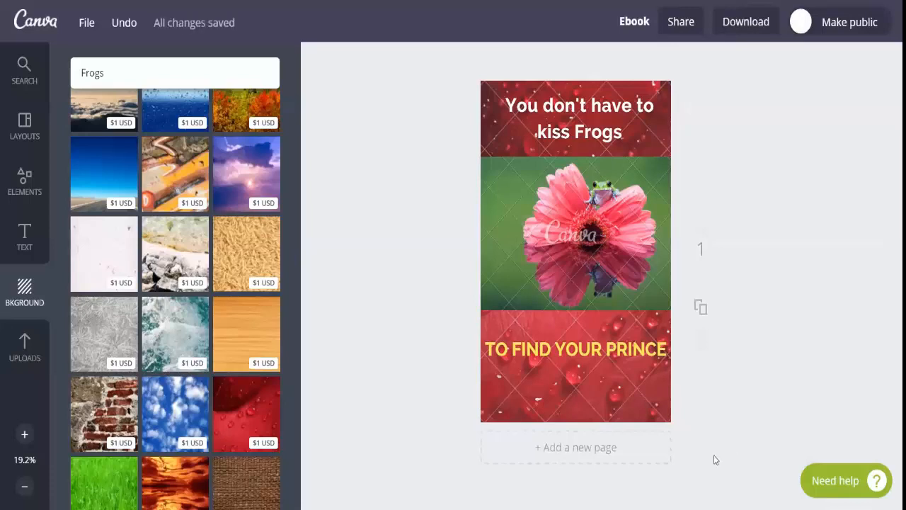
pyautogui.click(625, 347)
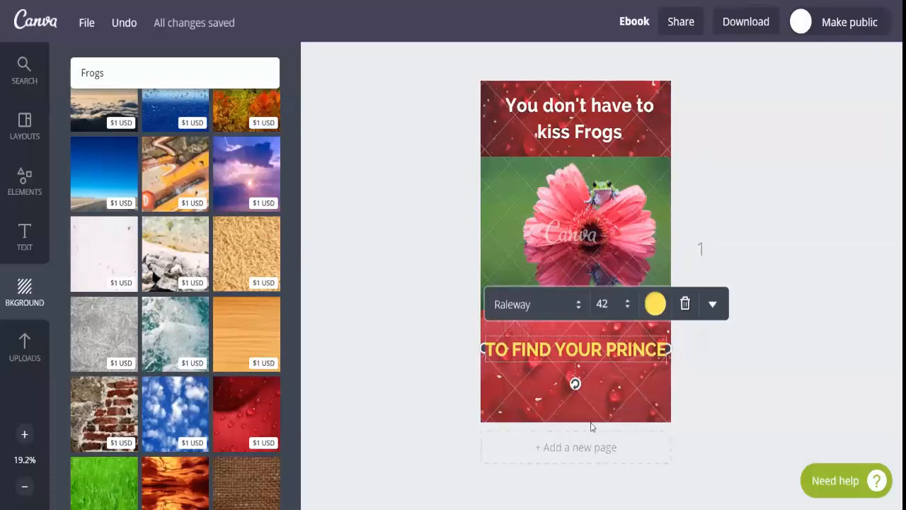
pyautogui.click(772, 206)
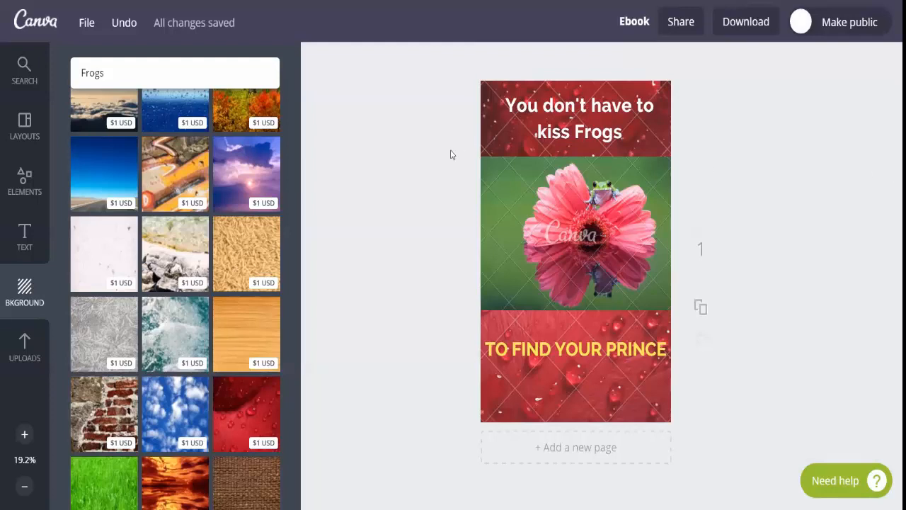
# Add a small body text line, replace its placeholder wording, and place it in the lower-right corner of the frog photo
pyautogui.click(31, 238)
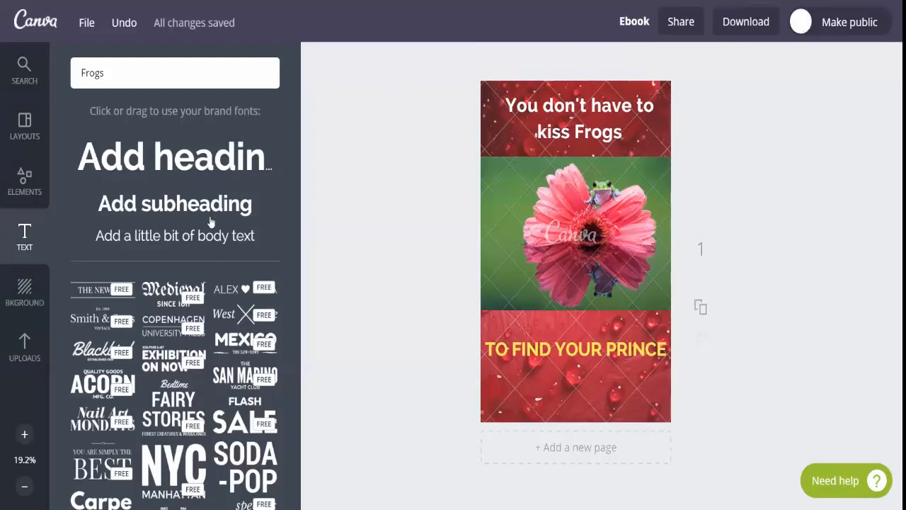
pyautogui.click(225, 239)
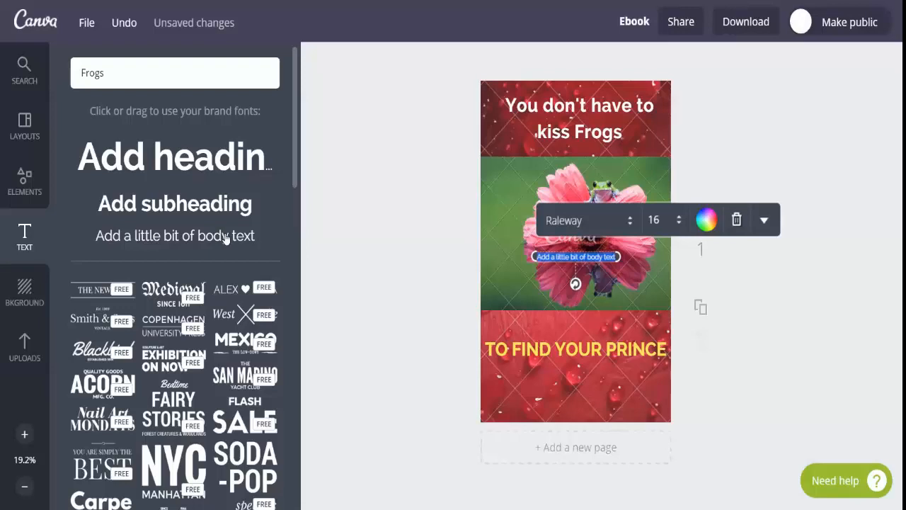
pyautogui.press('BackSpace')
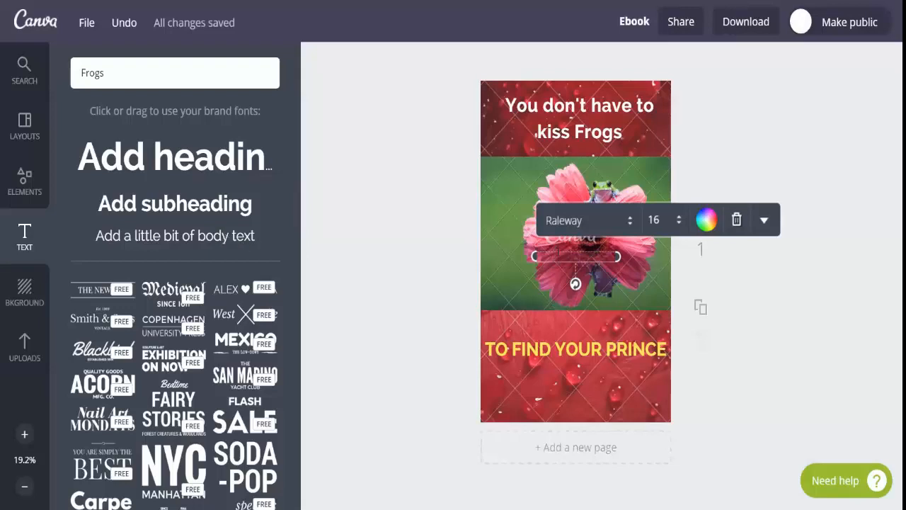
pyautogui.moveTo(558, 252); pyautogui.dragTo(606, 299)
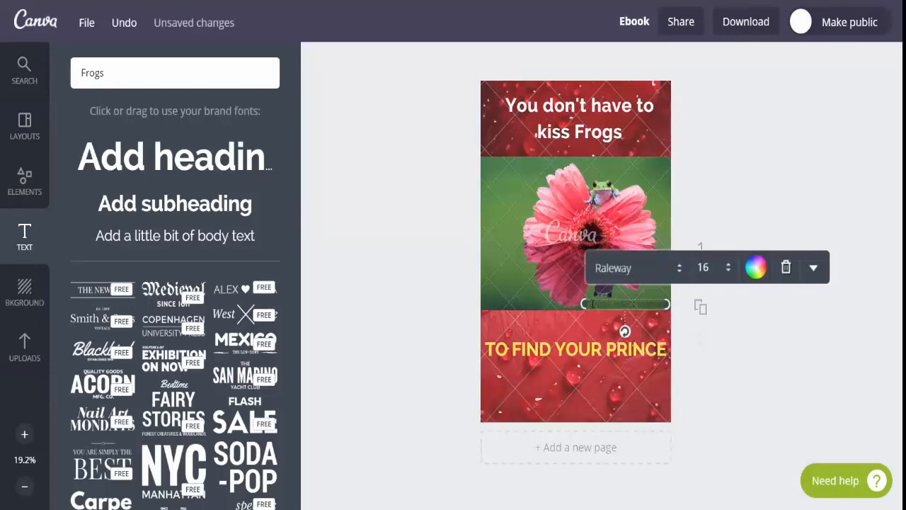
pyautogui.click(781, 172)
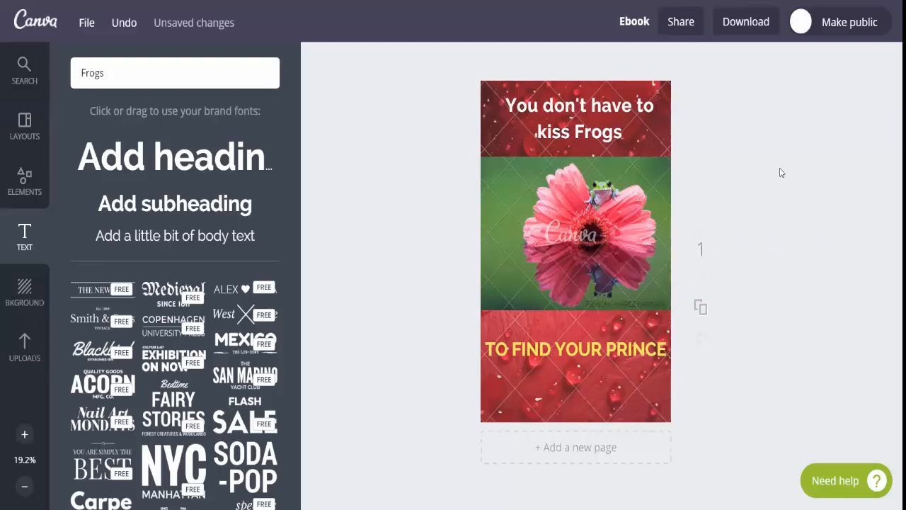
# Rotate the small body text line in the frog photo's lower-right corner so that it runs vertically
pyautogui.click(627, 304)
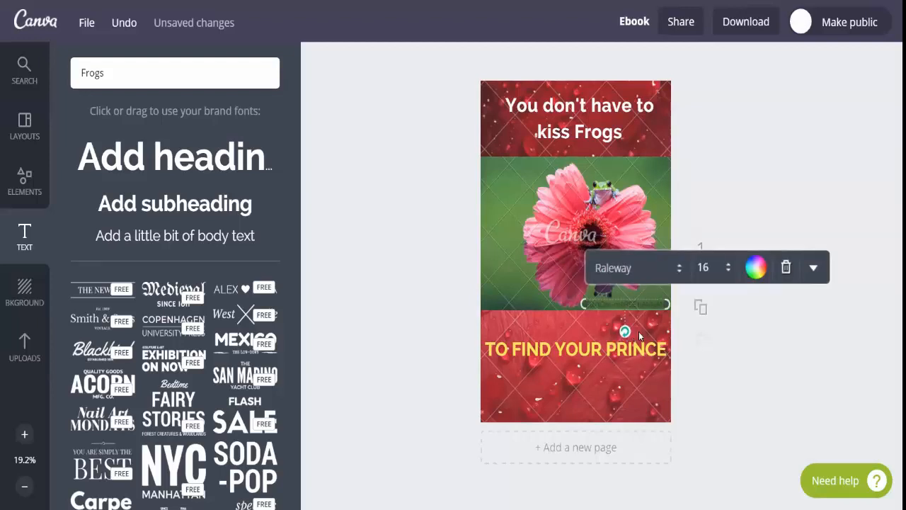
pyautogui.moveTo(624, 332); pyautogui.dragTo(647, 324)
pyautogui.click(606, 279)
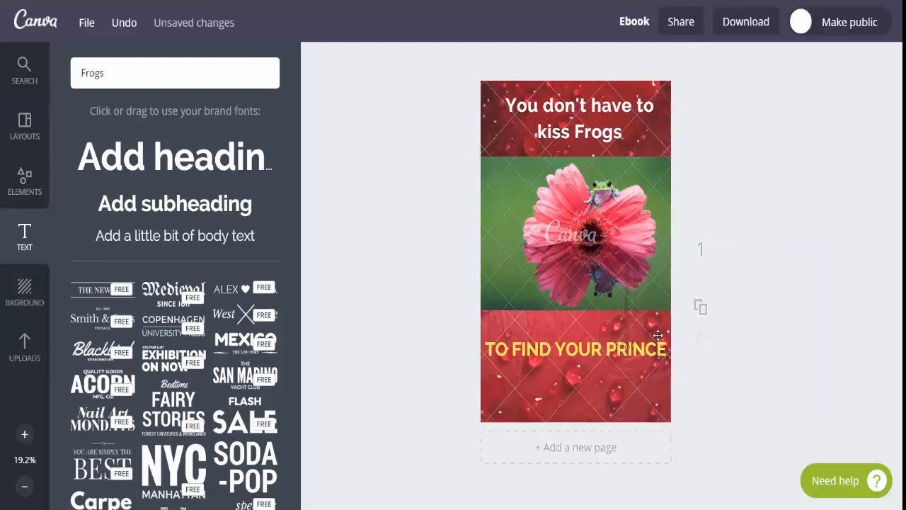
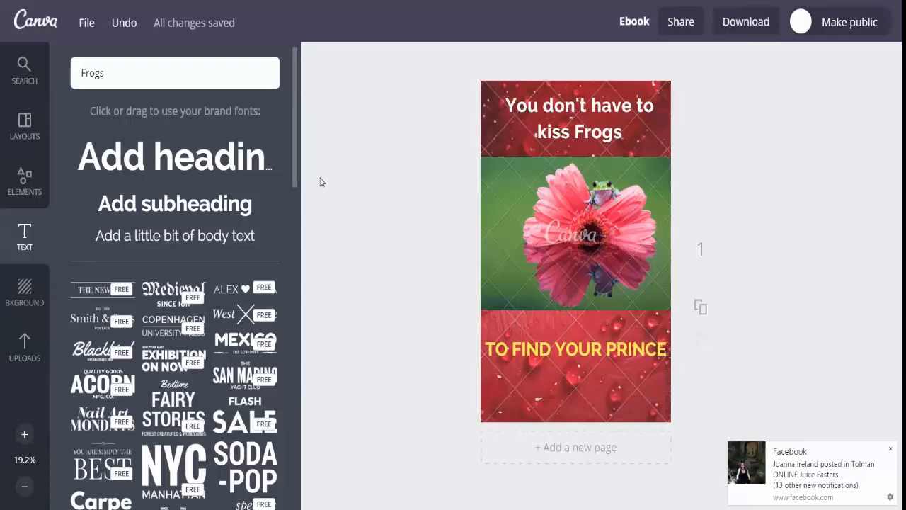
# Create a Pinterest Graphic copy of the cover with Magic Resize, leaving out the Twitter Post and Social Media formats
pyautogui.click(84, 26)
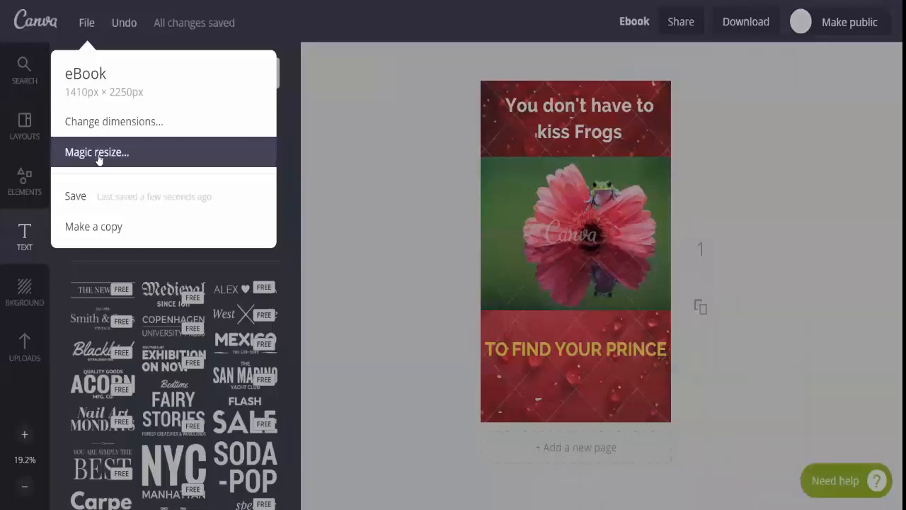
pyautogui.click(98, 153)
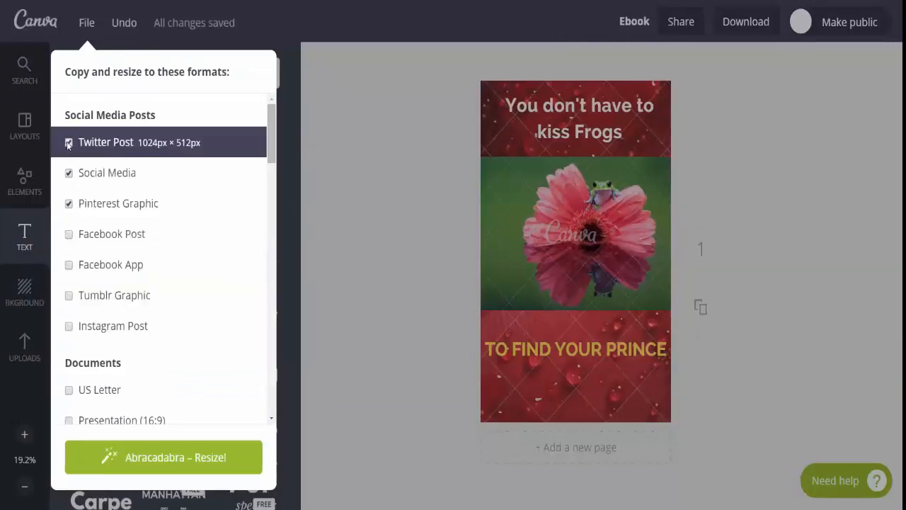
pyautogui.click(69, 143)
pyautogui.click(69, 174)
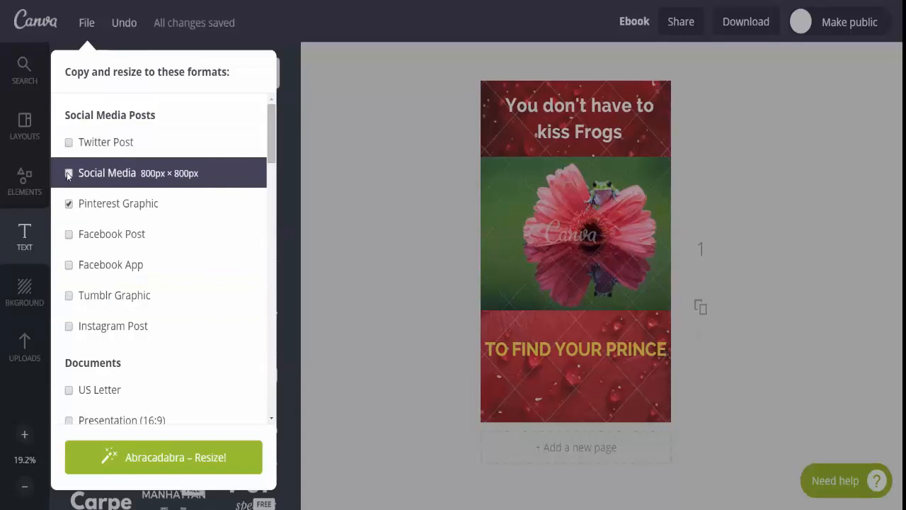
pyautogui.click(225, 471)
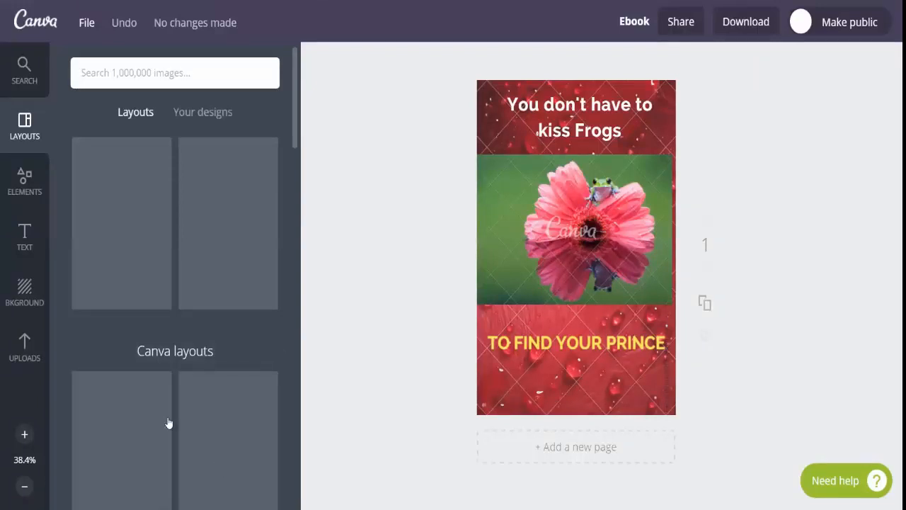
# Shift the frog photo slightly to the right so that it fills the full width of the resized page
pyautogui.click(530, 272)
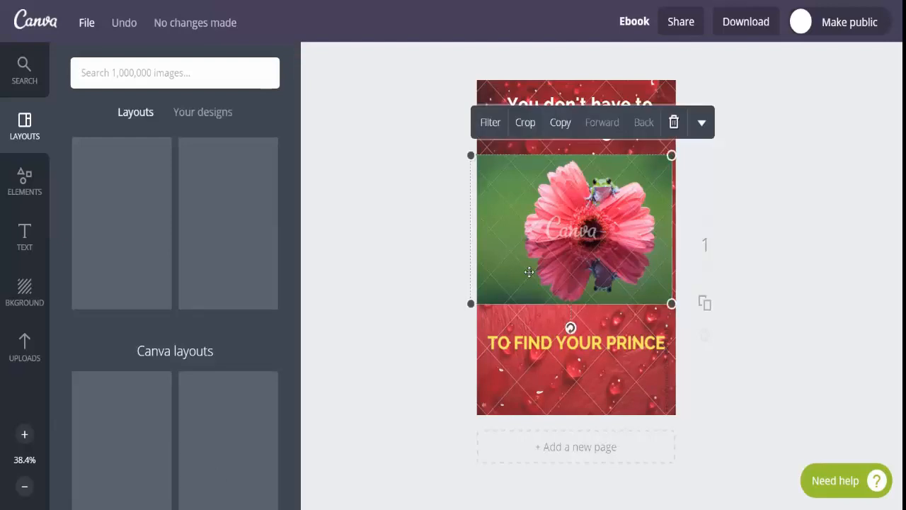
pyautogui.moveTo(583, 274); pyautogui.dragTo(586, 276)
pyautogui.click(767, 270)
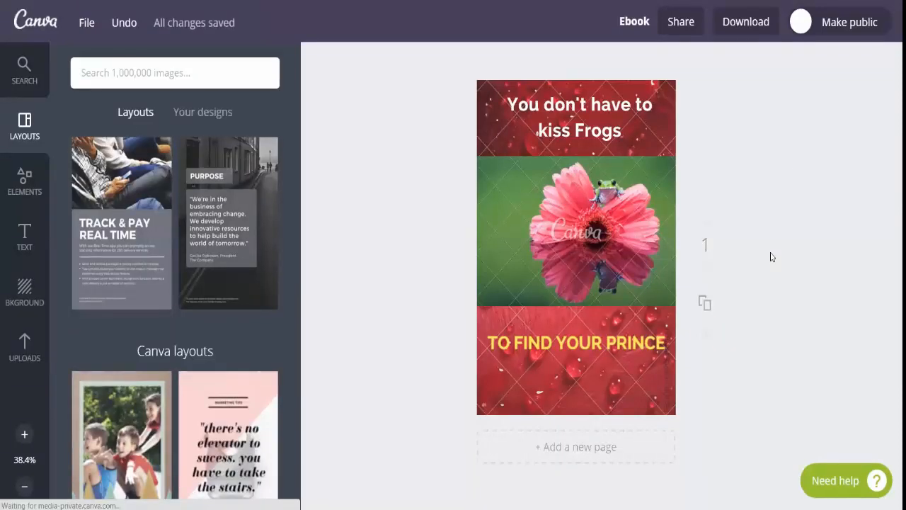
# Download the design as a watermarked draft in high-quality PNG format and close the completion dialog
pyautogui.click(744, 22)
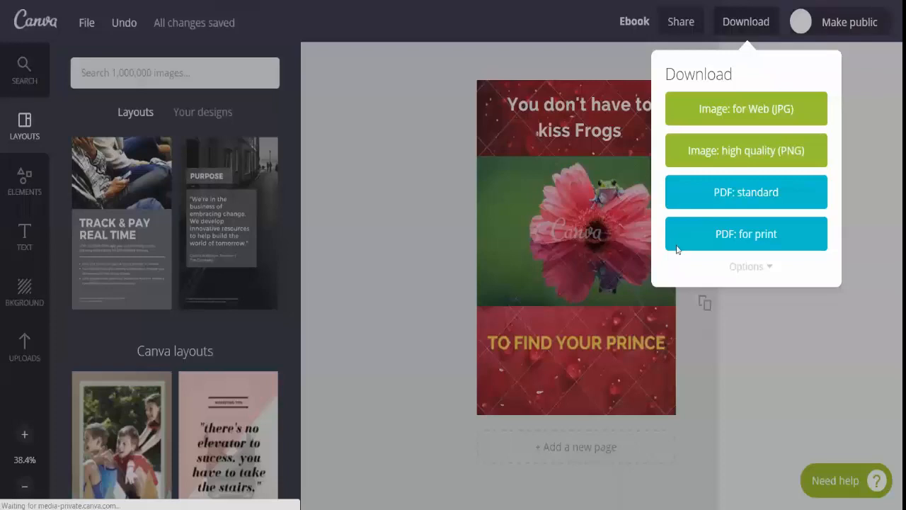
pyautogui.click(703, 155)
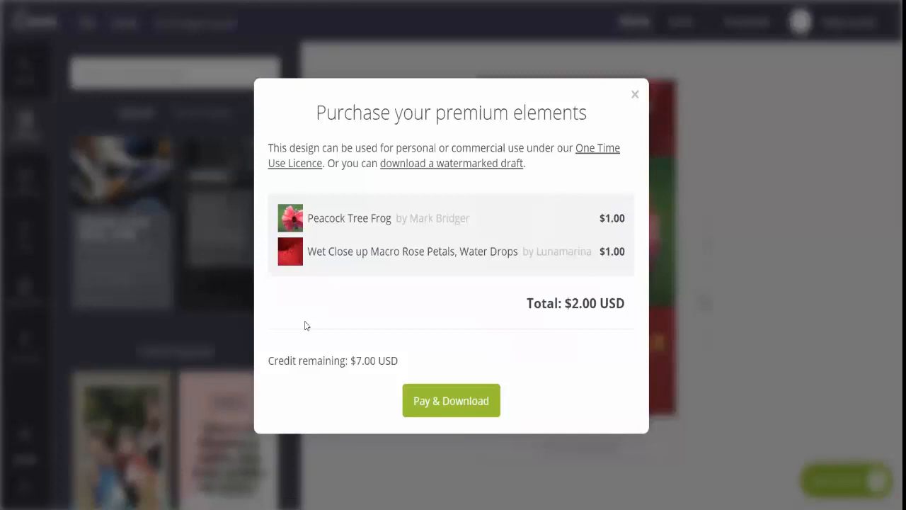
pyautogui.click(387, 165)
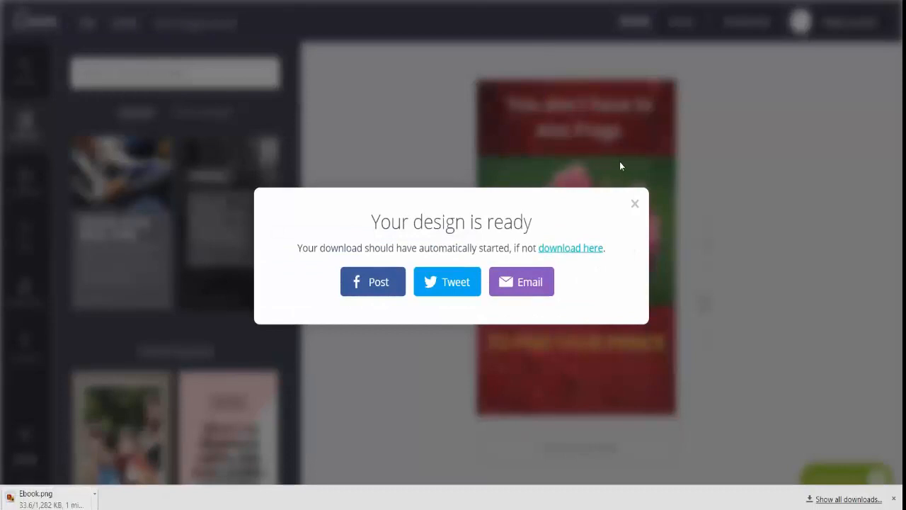
pyautogui.click(822, 206)
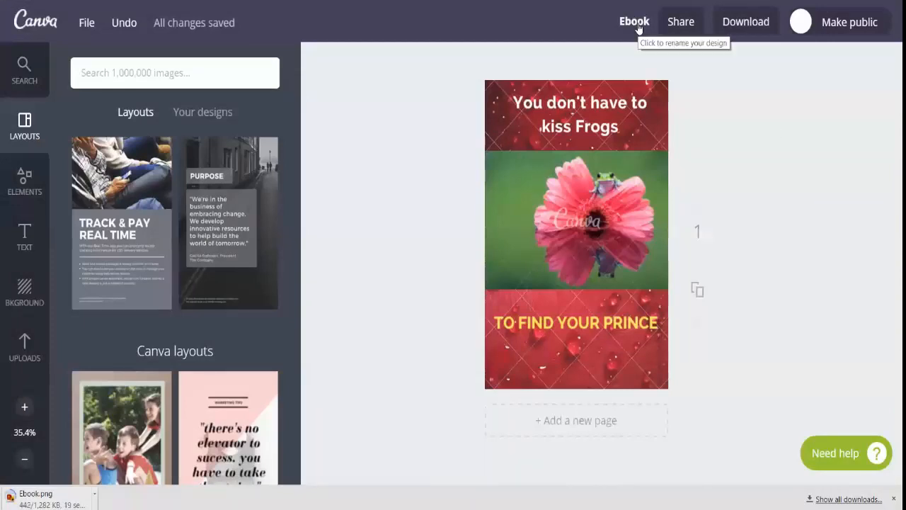
# Rename the design as "Ebook TWITTER"
pyautogui.click(636, 22)
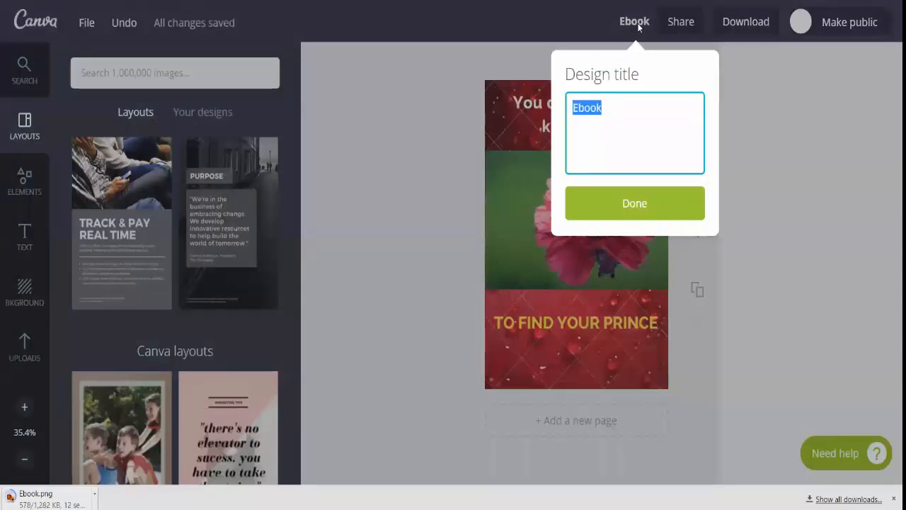
pyautogui.press('End')
pyautogui.write('TWITTER')
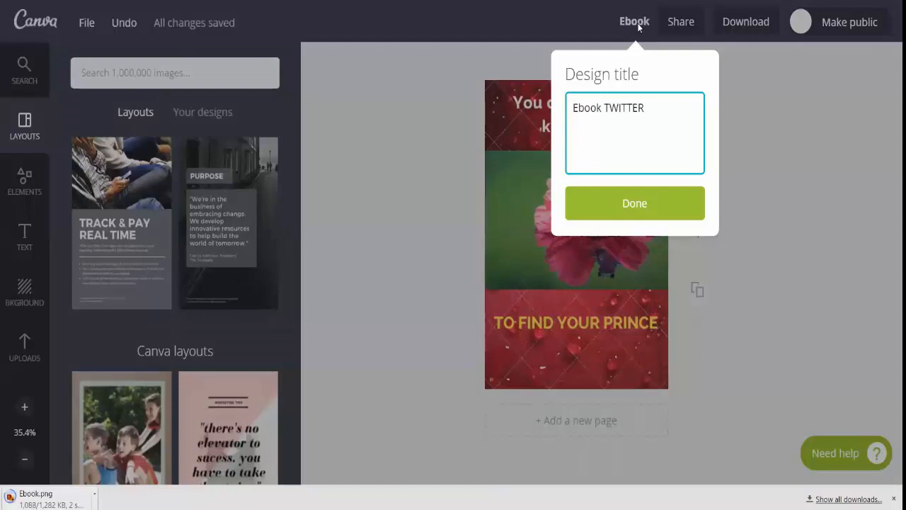
pyautogui.click(651, 212)
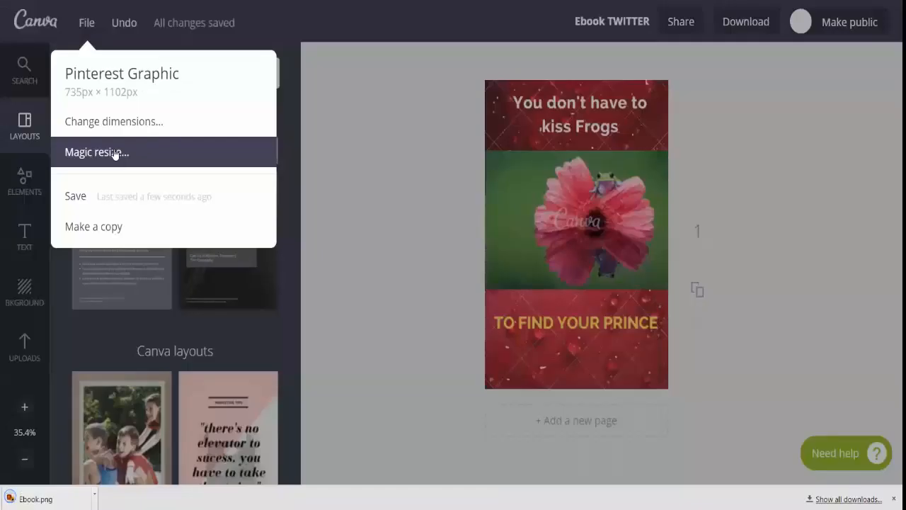
# View the formats offered by Magic Resize for the renamed design and close the list without resizing
pyautogui.click(76, 158)
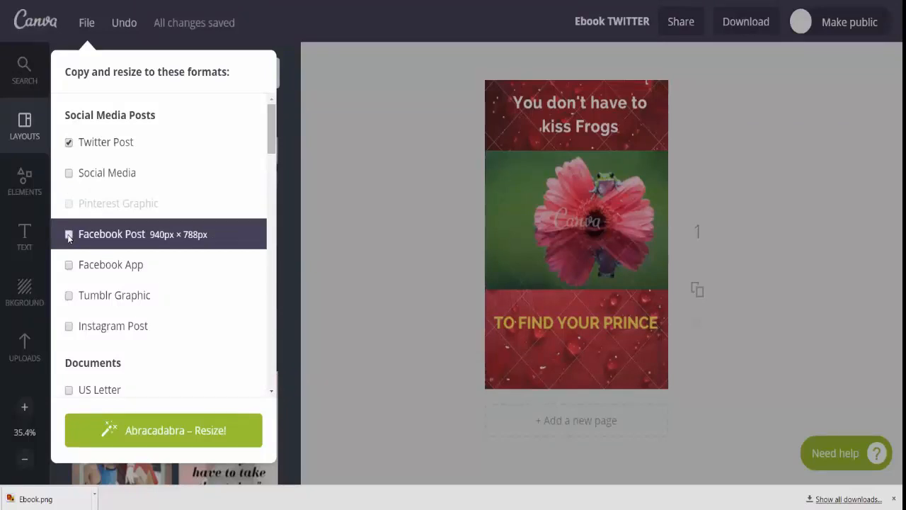
pyautogui.click(376, 169)
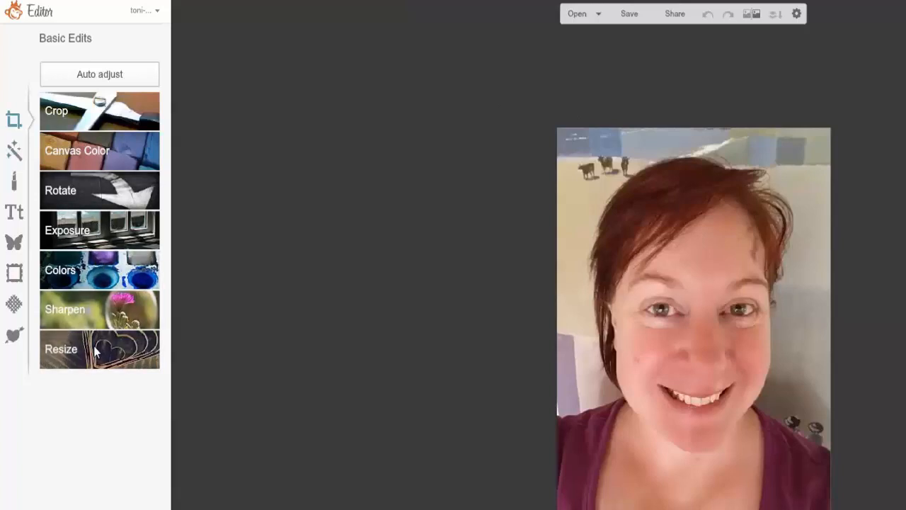
# In the PicMonkey editor, preview the Orton, Dusk and Tranquil effects on the portrait photo
pyautogui.click(14, 152)
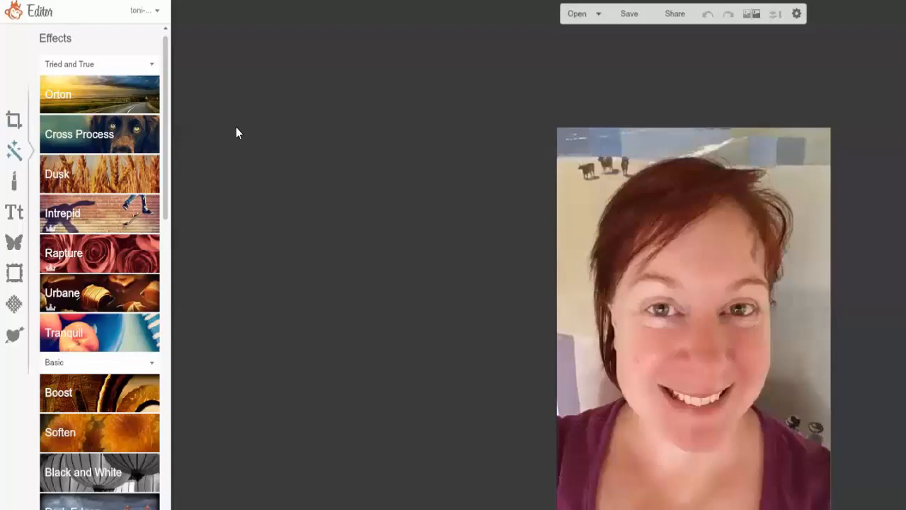
pyautogui.click(126, 88)
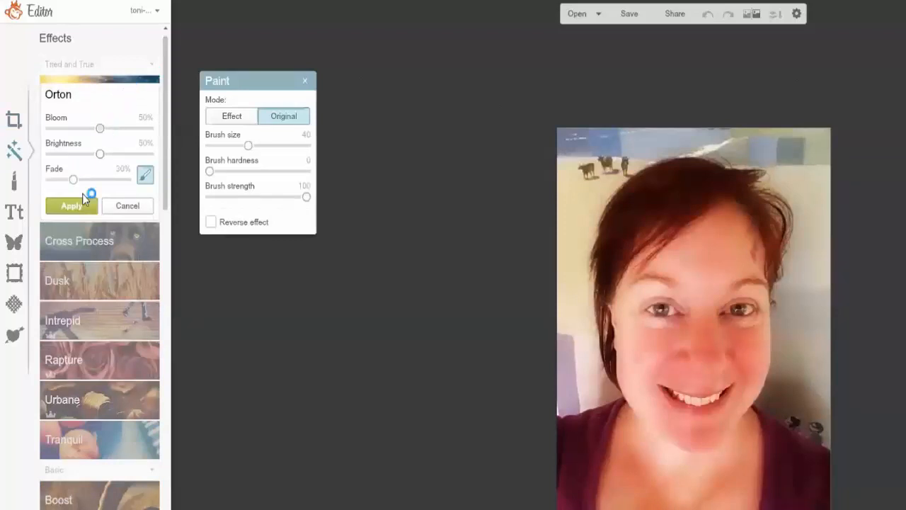
pyautogui.click(105, 281)
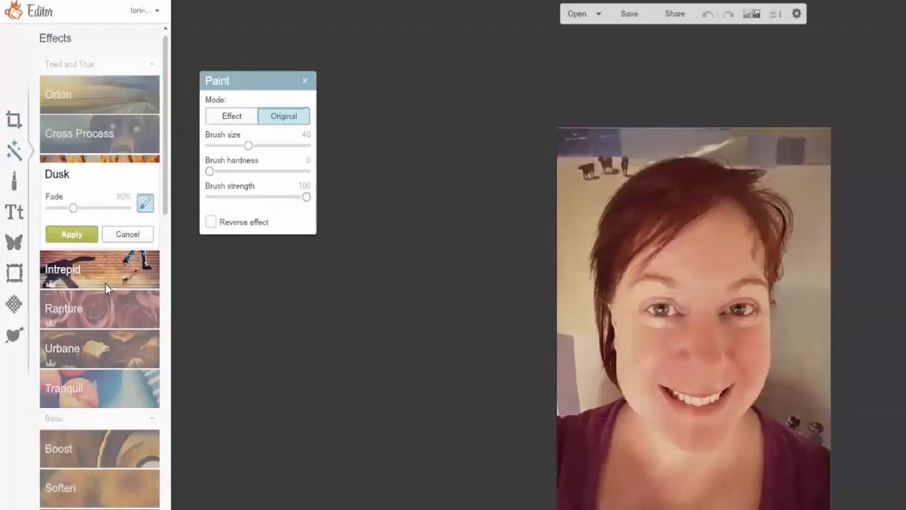
pyautogui.click(107, 396)
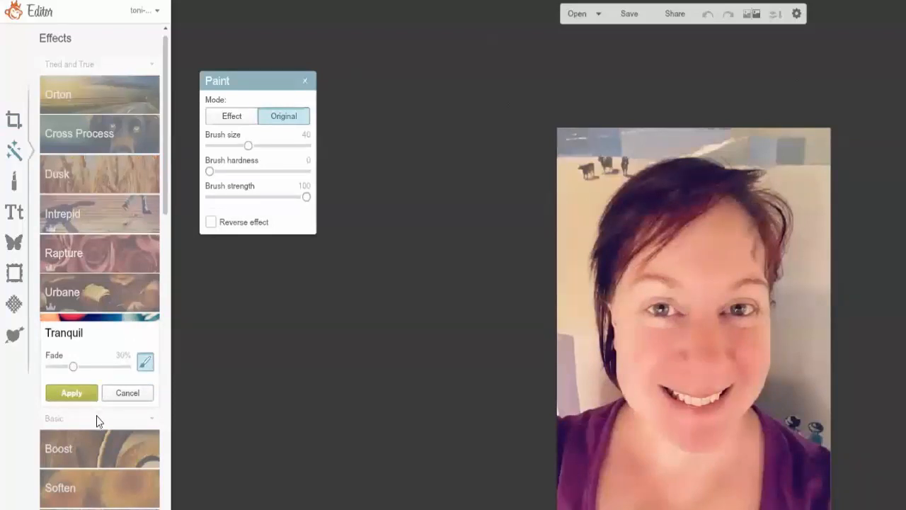
# Try the Soften effect on the portrait with 43% softness and 68% fade, and hide the Paint settings
pyautogui.click(102, 483)
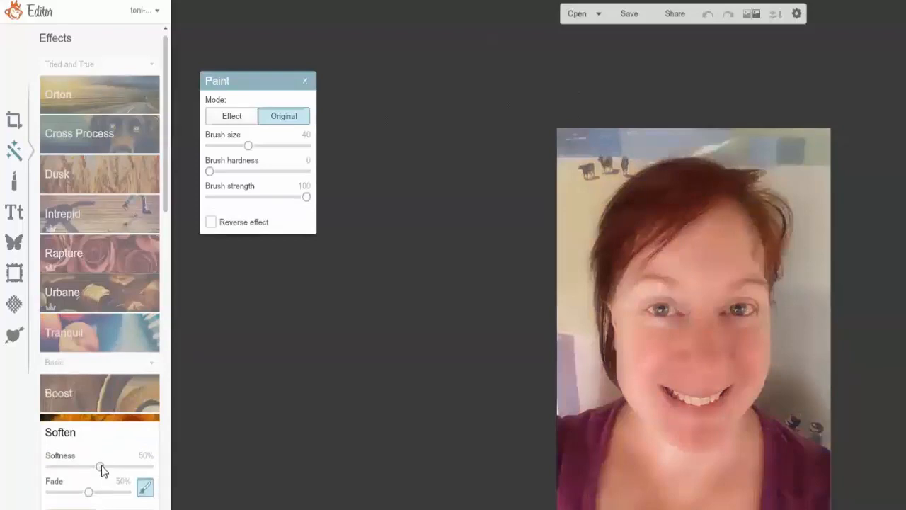
pyautogui.moveTo(101, 465); pyautogui.dragTo(140, 473)
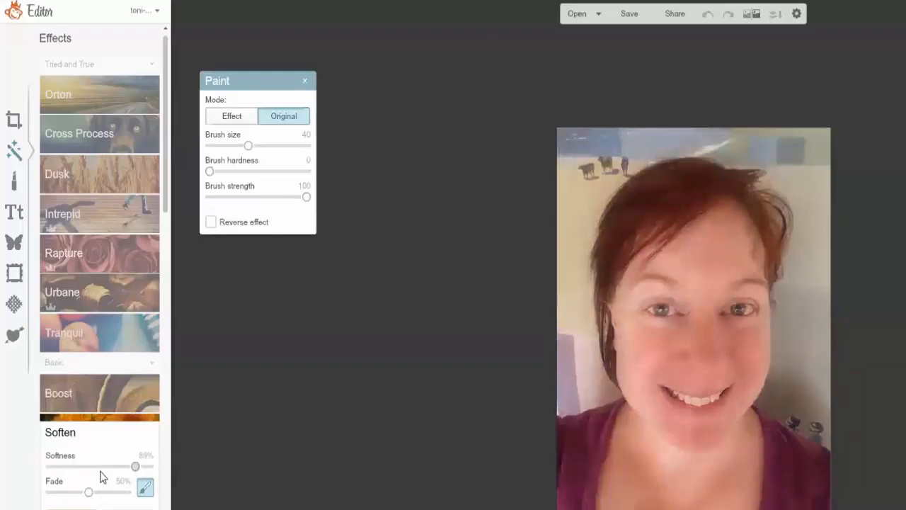
pyautogui.click(101, 470)
pyautogui.click(115, 473)
pyautogui.click(93, 468)
pyautogui.moveTo(89, 497)
pyautogui.mouseDown()
pyautogui.moveTo(72, 501)
pyautogui.moveTo(99, 503)
pyautogui.mouseUp()
pyautogui.click(144, 489)
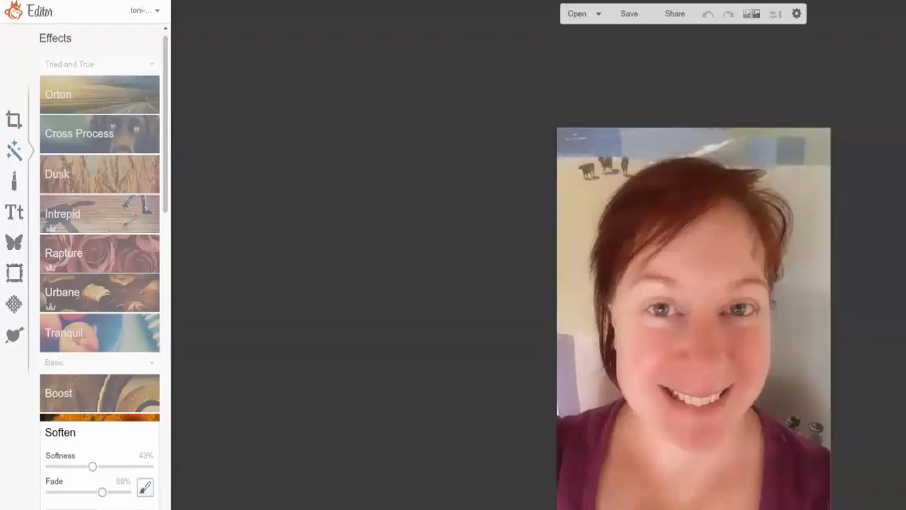
# Preview the Black and White effect on the portrait and browse the other available effects
pyautogui.click(107, 465)
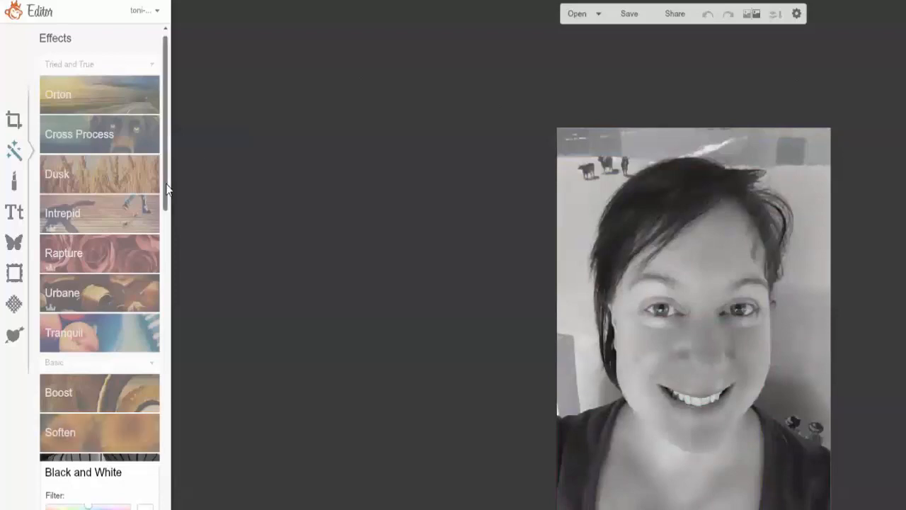
pyautogui.scroll(-2, 166, 257)
pyautogui.moveTo(165, 251); pyautogui.dragTo(166, 100)
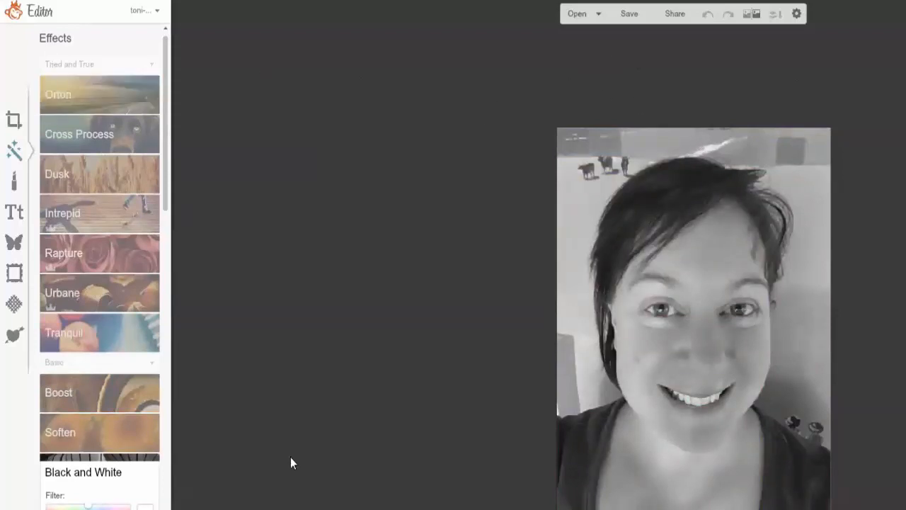
# Apply the Orton effect to the portrait with 27% bloom, 40% brightness and 73% fade
pyautogui.click(65, 87)
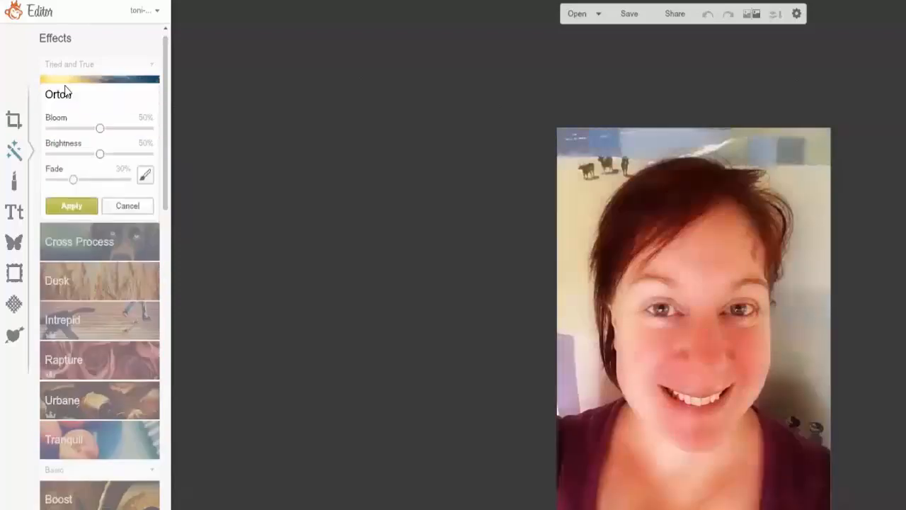
pyautogui.click(62, 130)
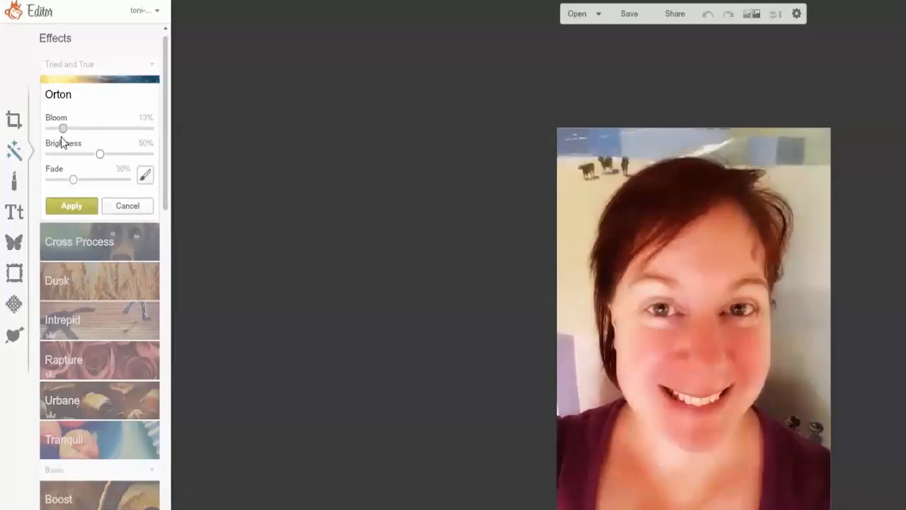
pyautogui.click(50, 131)
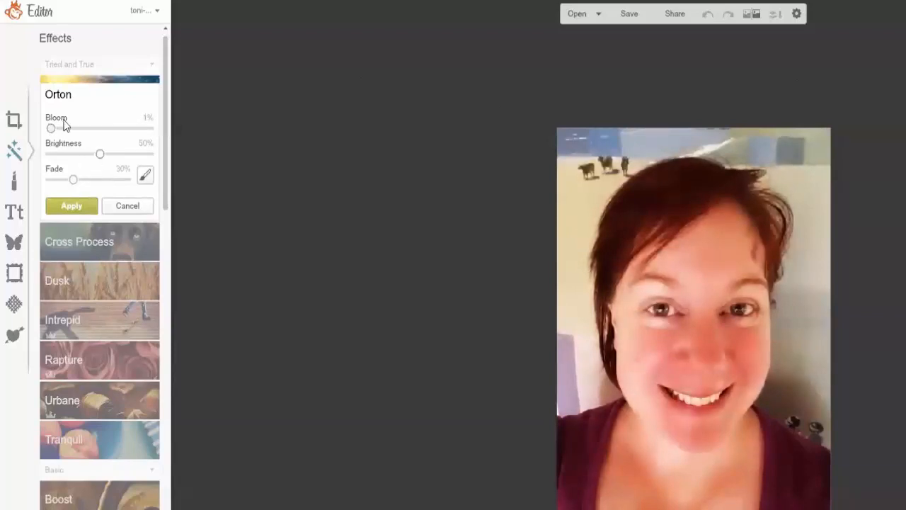
pyautogui.moveTo(51, 128); pyautogui.dragTo(103, 177)
pyautogui.click(106, 179)
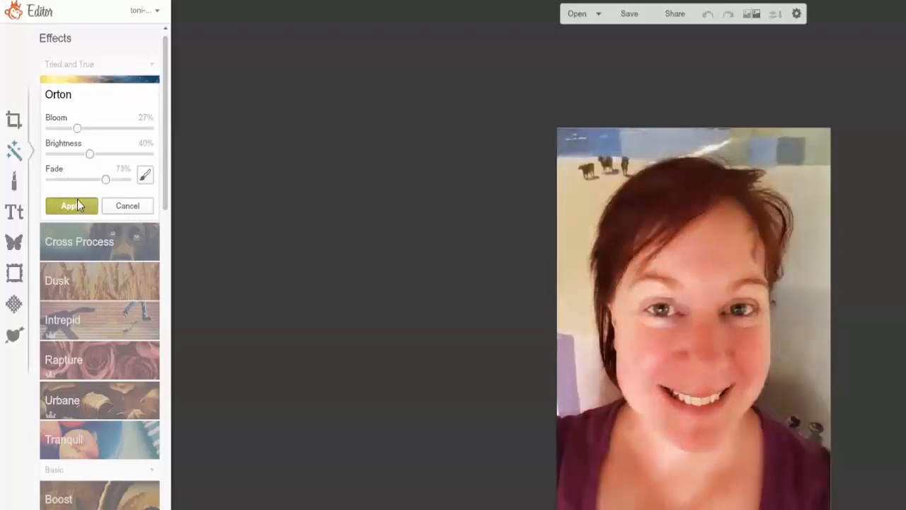
pyautogui.click(78, 205)
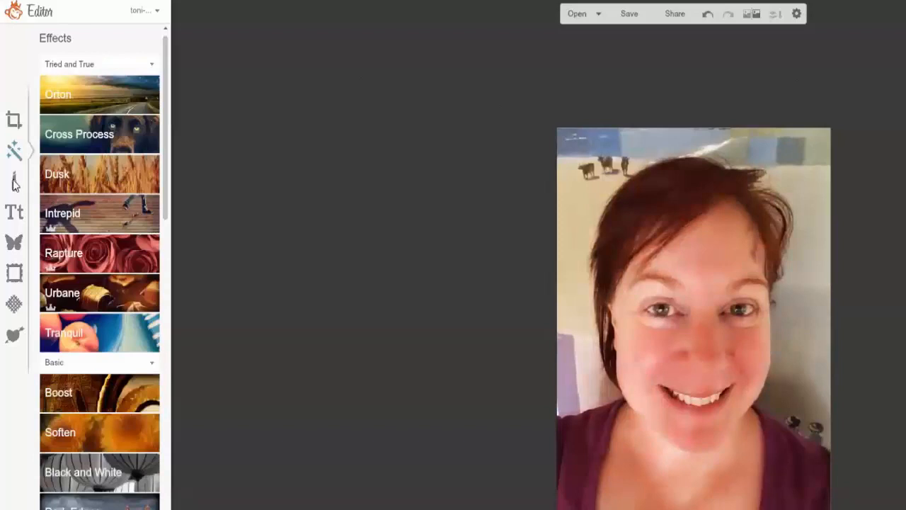
# Retouch the portrait's skin with Blemish Fix using a larger brush, and apply the fix
pyautogui.click(14, 183)
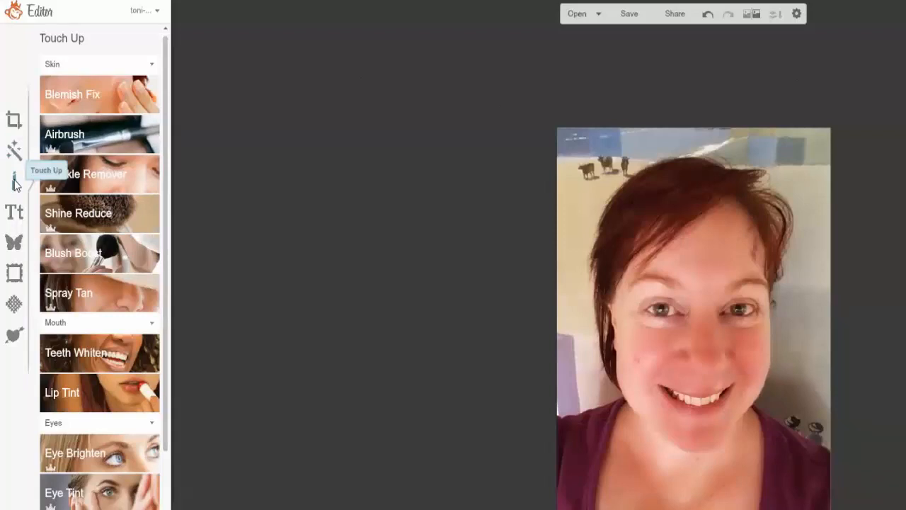
pyautogui.click(99, 85)
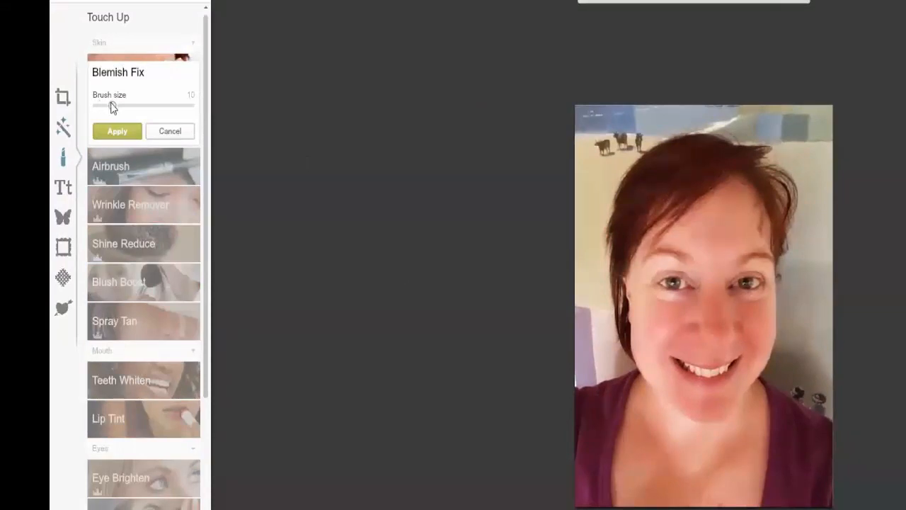
pyautogui.moveTo(112, 105); pyautogui.dragTo(134, 112)
pyautogui.click(149, 177)
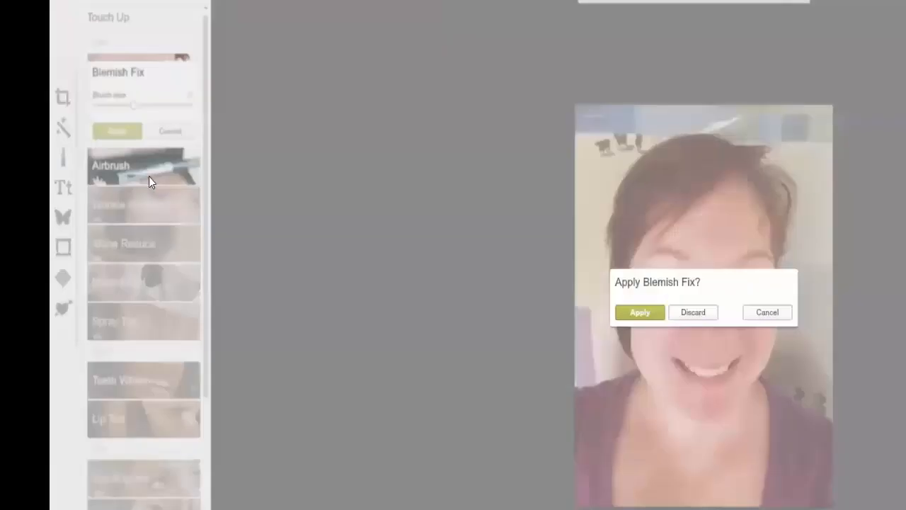
pyautogui.click(639, 313)
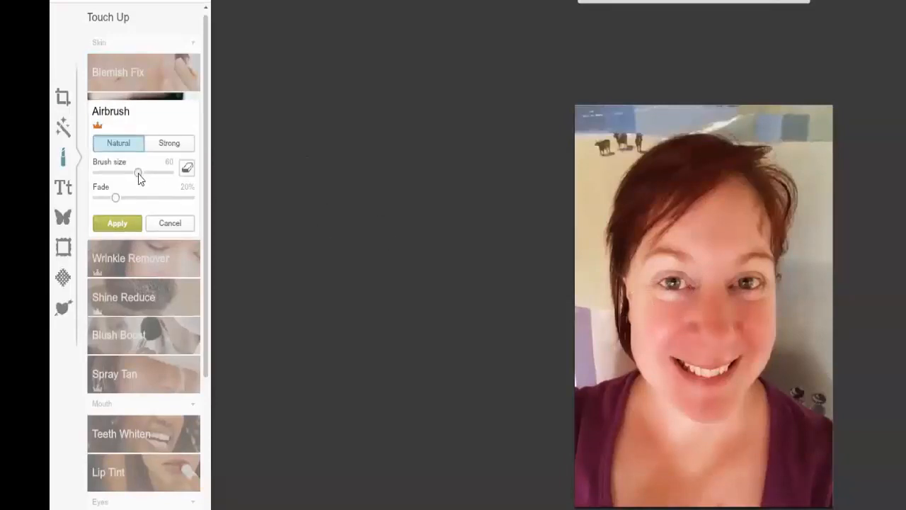
# Airbrush the portrait's skin in Natural mode with a brush size of 26 and apply the result
pyautogui.moveTo(130, 174); pyautogui.dragTo(122, 173)
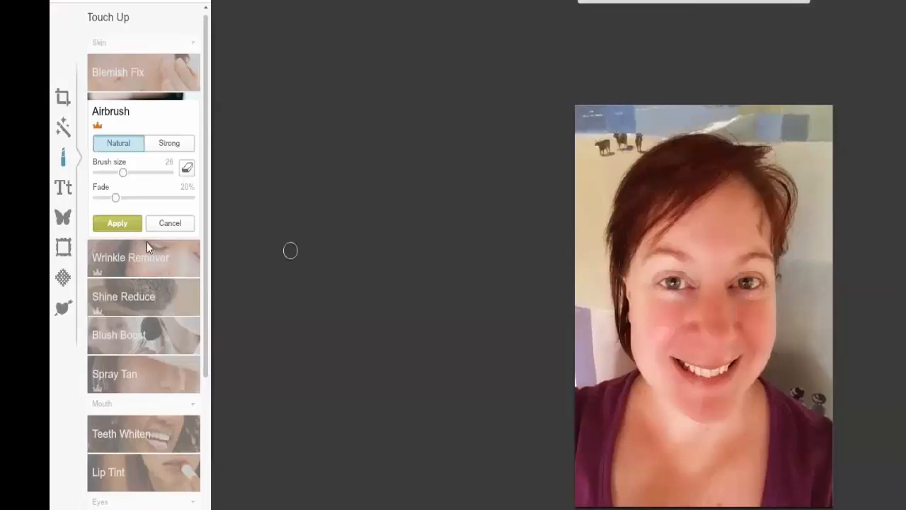
pyautogui.click(109, 223)
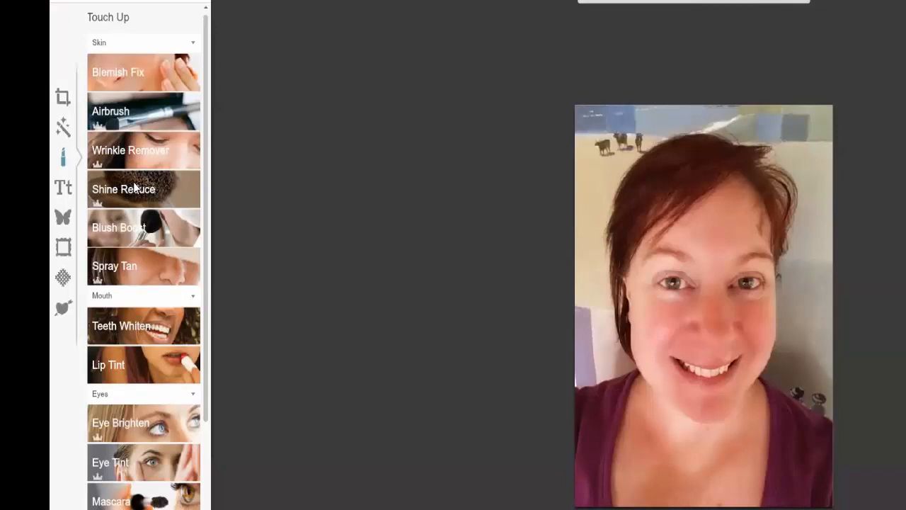
# Look through the options of the Blush Boost, Shine Reduce and Spray Tan touch-ups without applying any of them
pyautogui.click(147, 224)
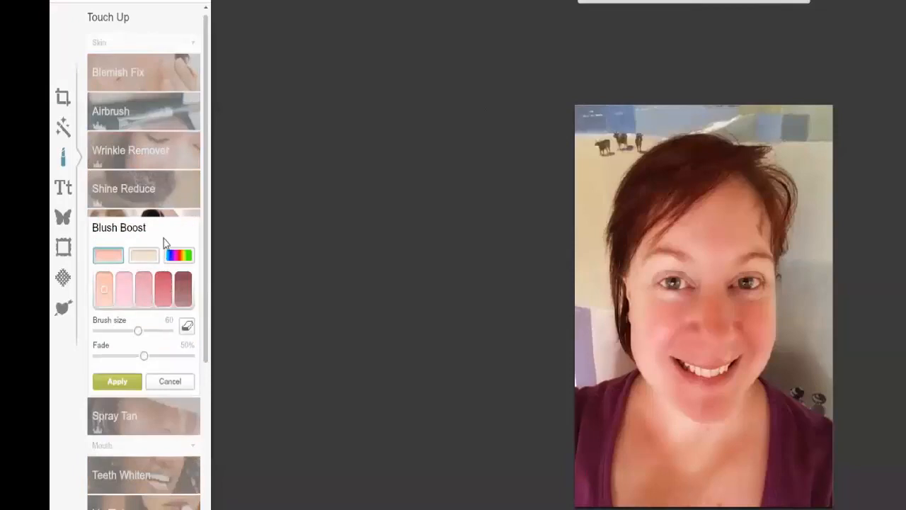
pyautogui.click(150, 192)
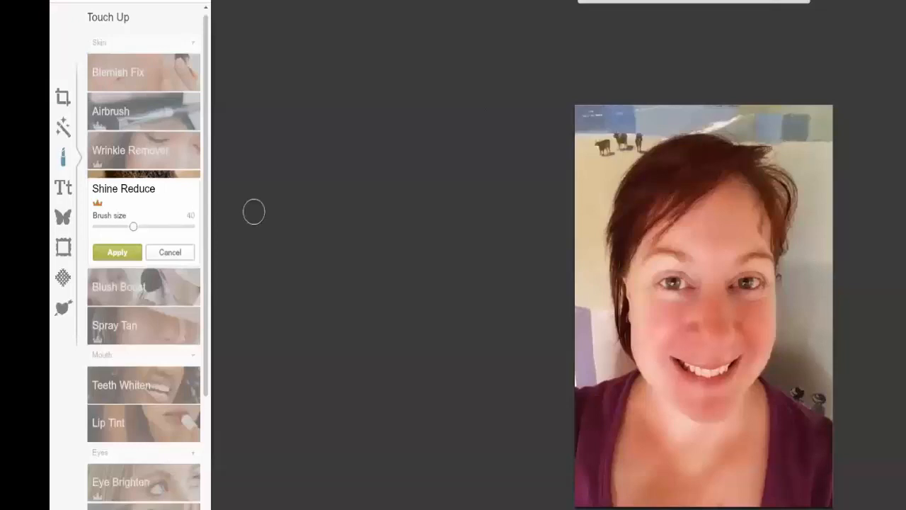
pyautogui.click(155, 256)
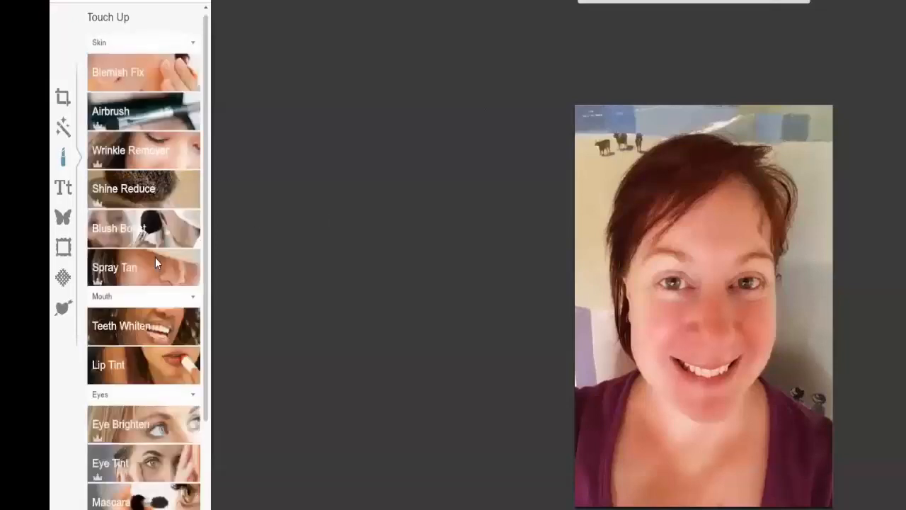
pyautogui.click(168, 282)
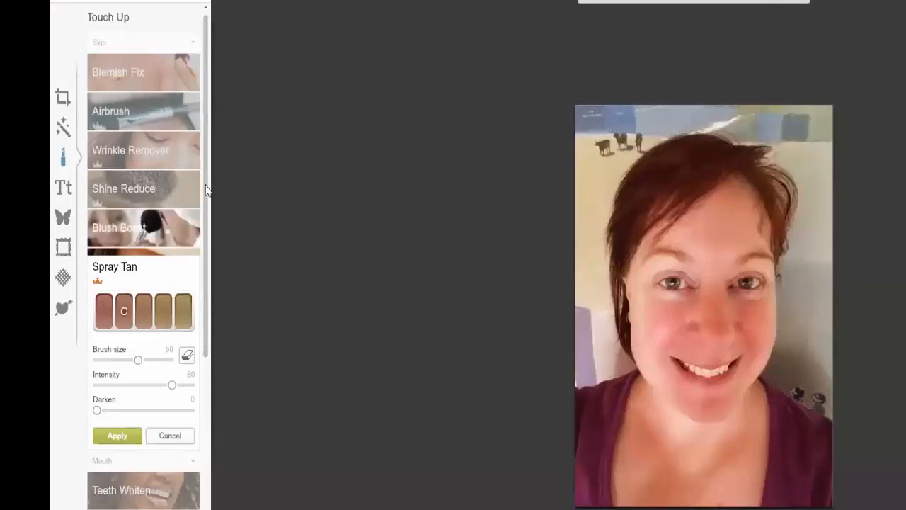
pyautogui.click(171, 440)
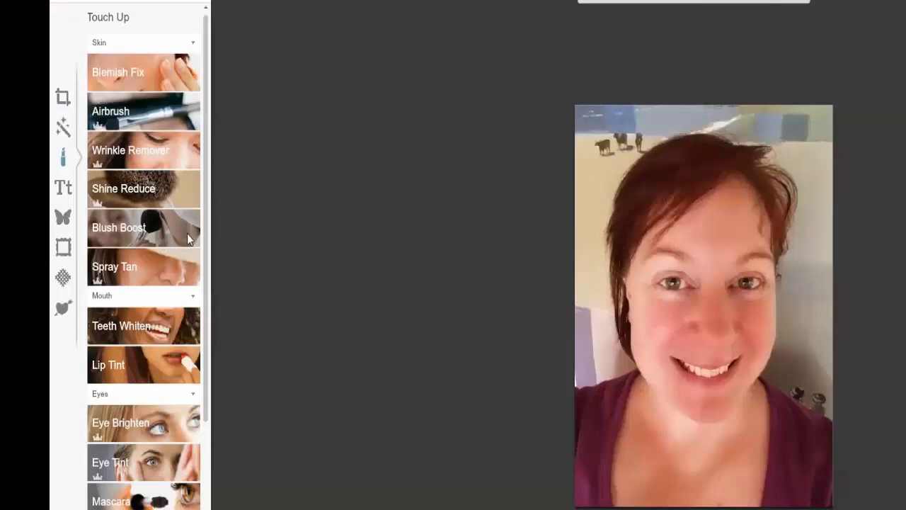
# Try out Eye Shadow colours from the first two palettes with brush sizes of 103 and 45, then discard them
pyautogui.moveTo(207, 271); pyautogui.dragTo(222, 416)
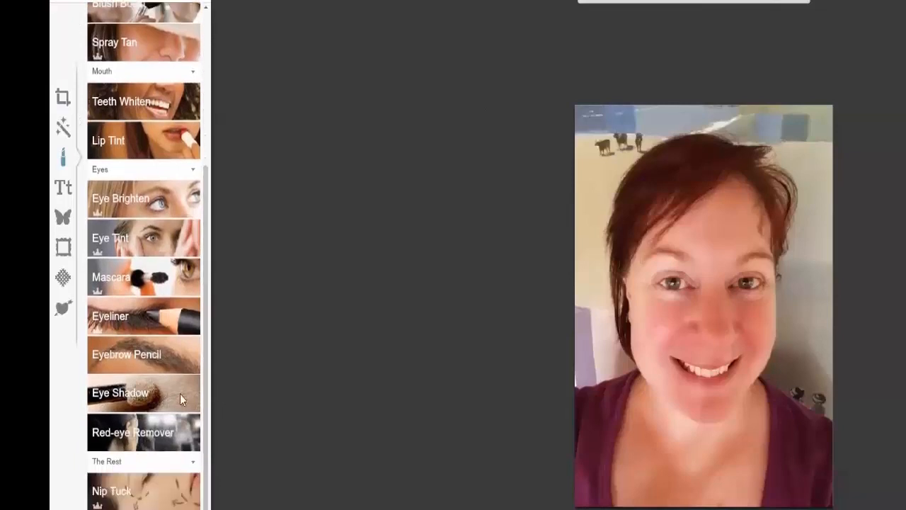
pyautogui.click(177, 391)
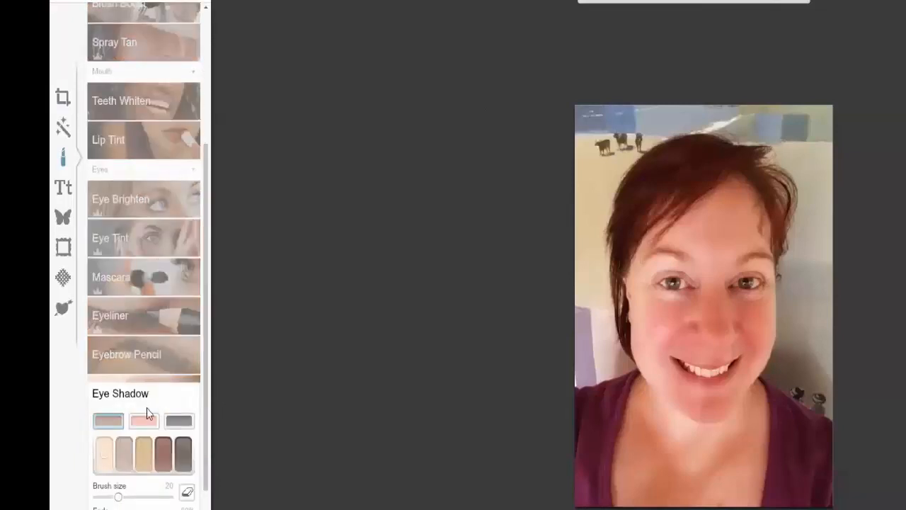
pyautogui.click(123, 461)
pyautogui.click(150, 499)
pyautogui.click(150, 497)
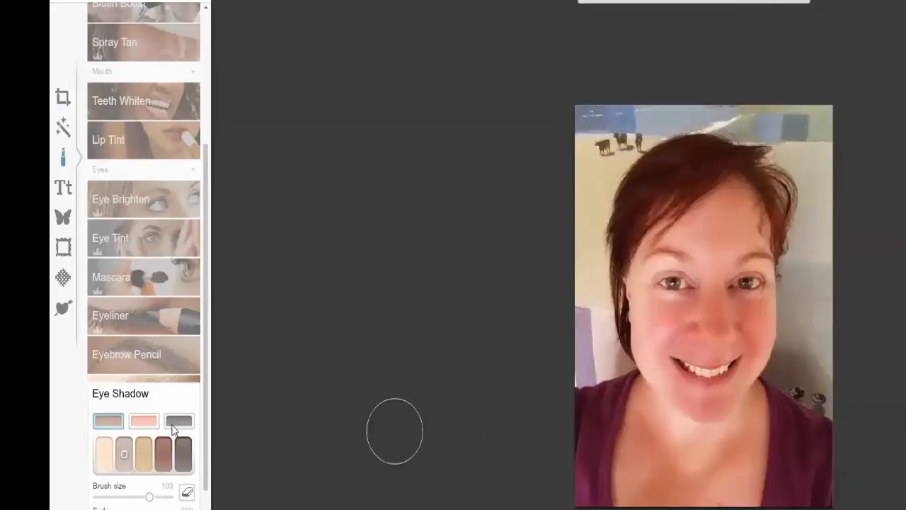
pyautogui.click(140, 447)
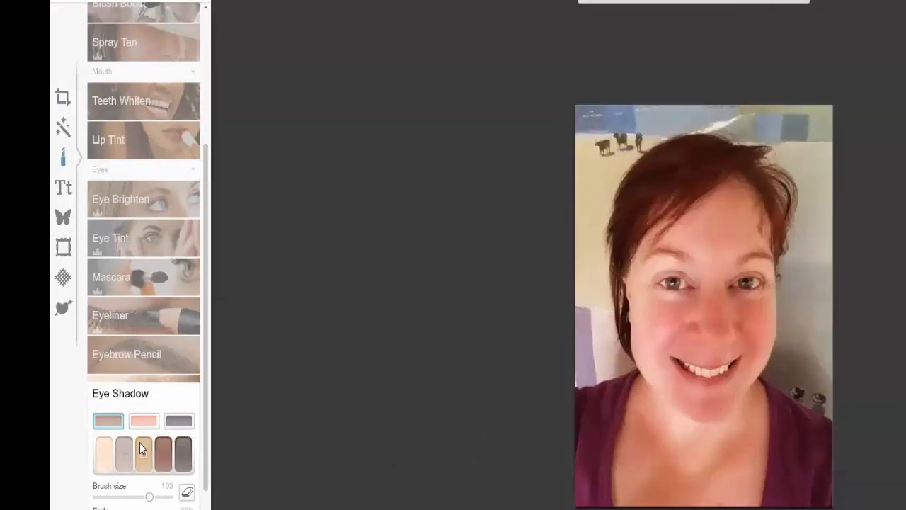
pyautogui.moveTo(151, 497); pyautogui.dragTo(133, 500)
pyautogui.click(146, 422)
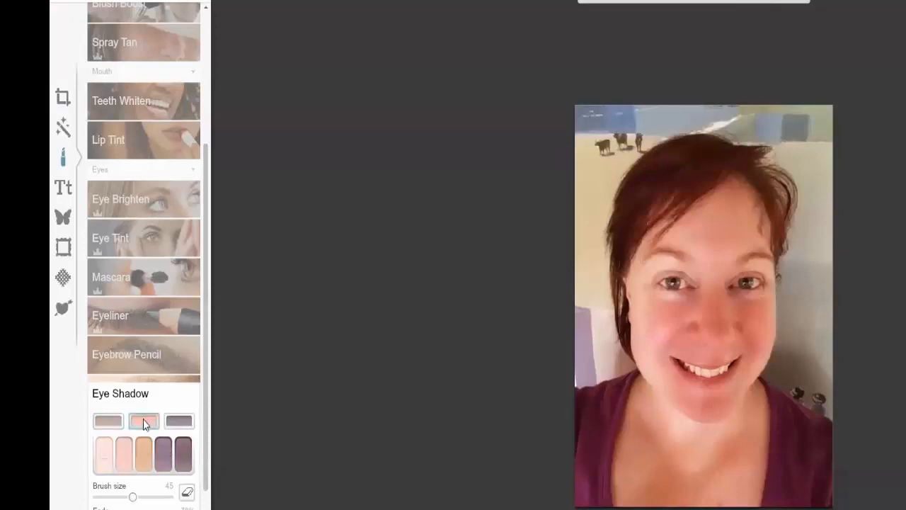
pyautogui.click(125, 457)
pyautogui.click(183, 454)
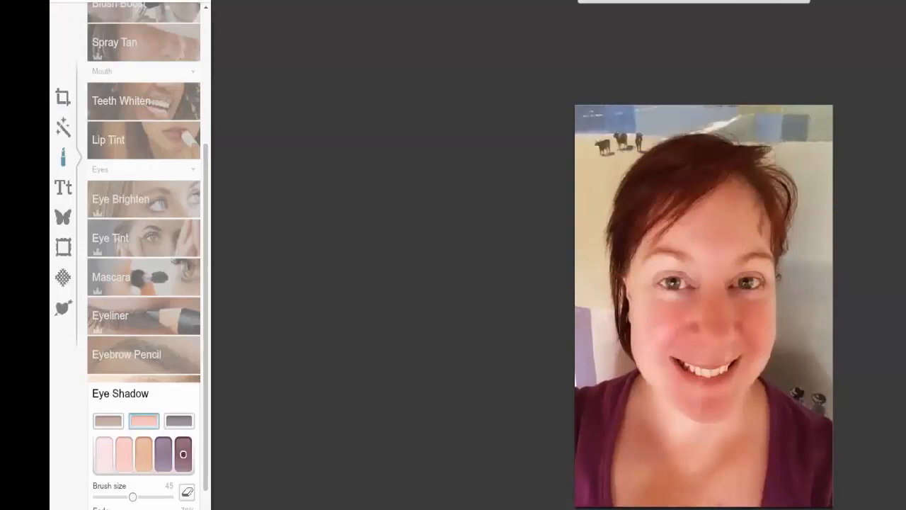
pyautogui.click(168, 509)
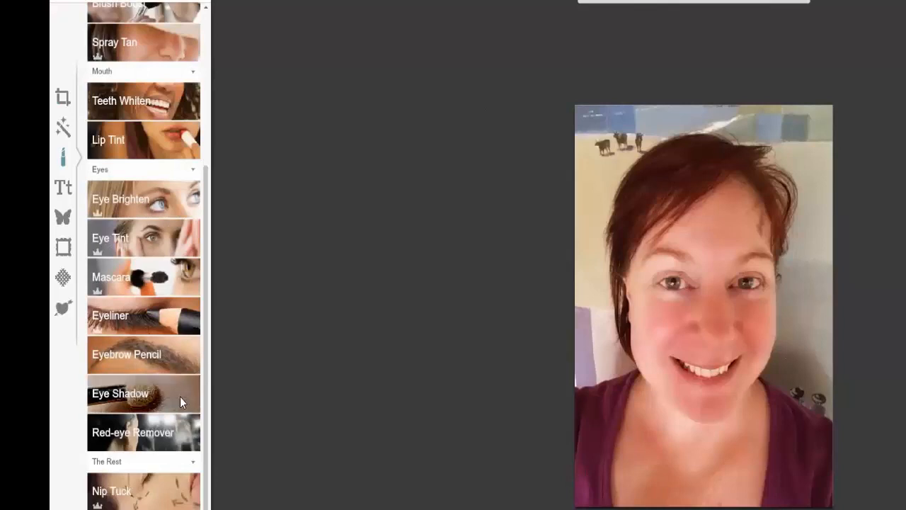
# Brighten the portrait's eyes with Eye Brighten using a brush size of 19, and apply the result
pyautogui.click(150, 190)
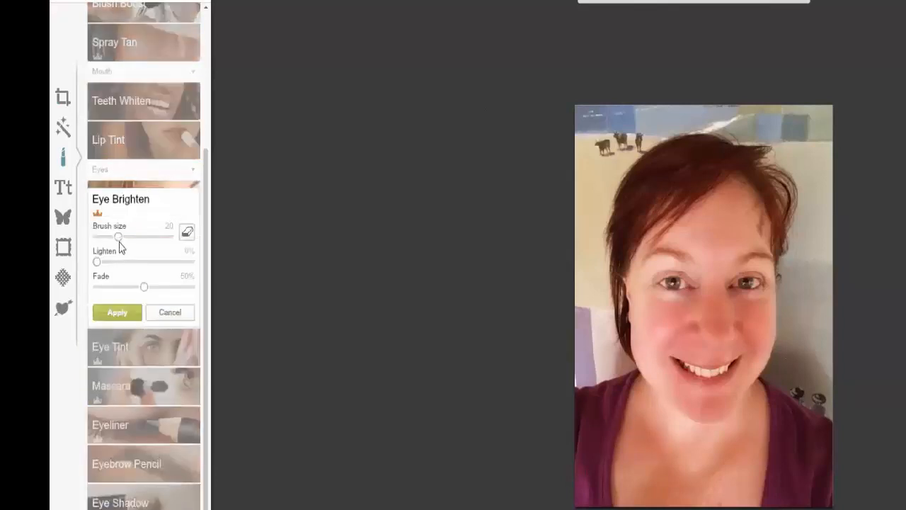
pyautogui.moveTo(118, 237); pyautogui.dragTo(120, 239)
pyautogui.moveTo(122, 237); pyautogui.dragTo(117, 241)
pyautogui.moveTo(670, 280); pyautogui.dragTo(671, 282)
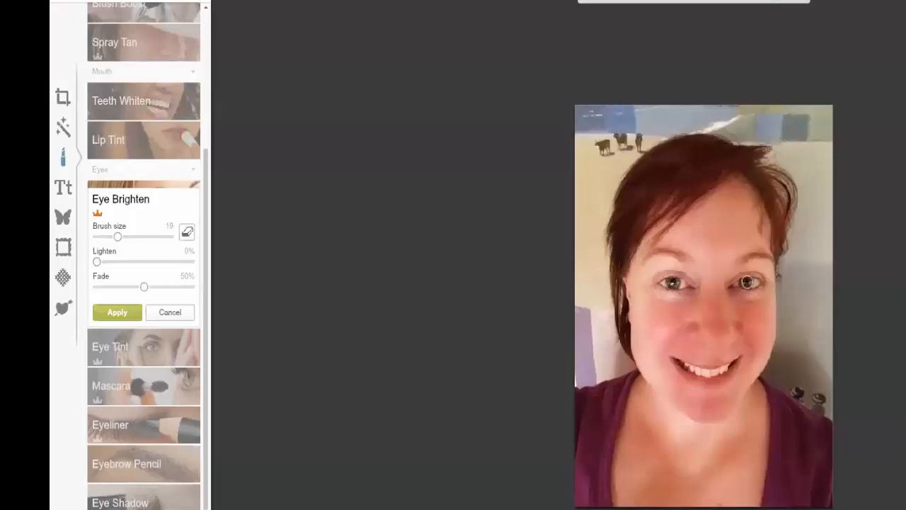
pyautogui.click(149, 343)
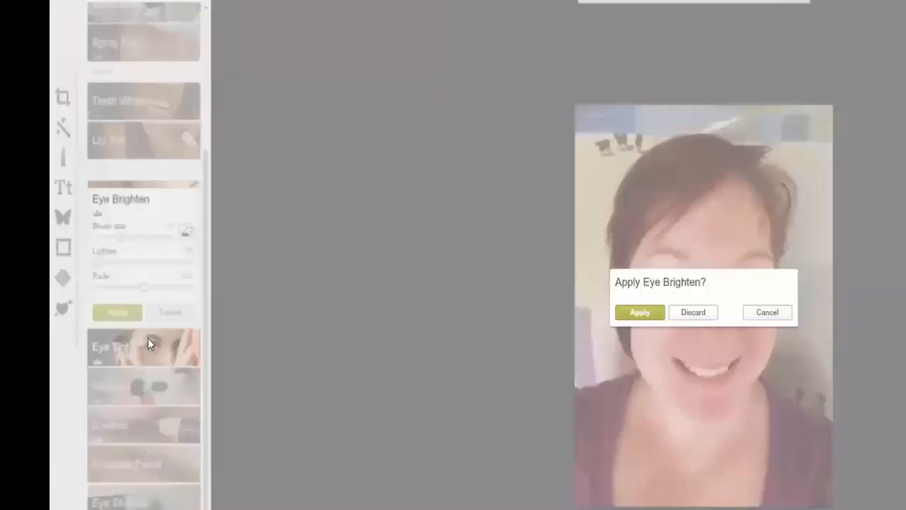
pyautogui.click(640, 313)
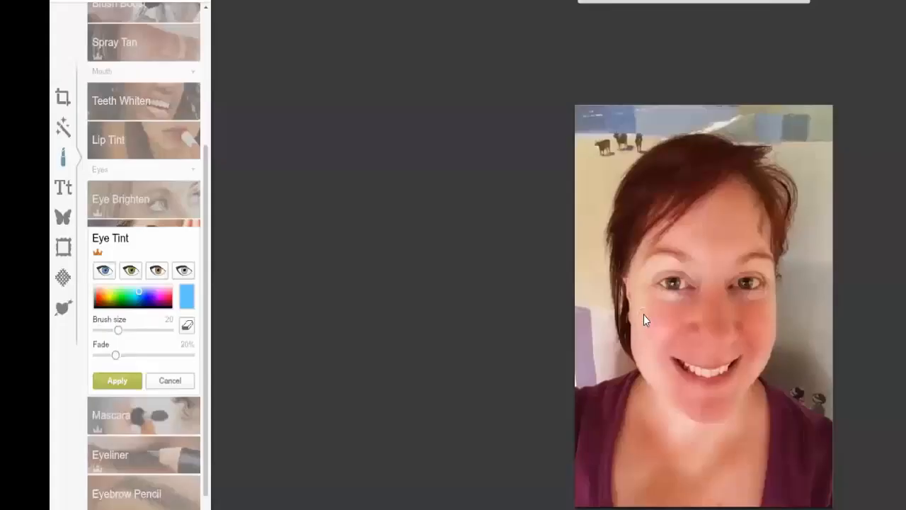
# Tint both irises dark green with Eye Tint at a brush size of 22 and 71% fade, and apply the tint
pyautogui.click(131, 271)
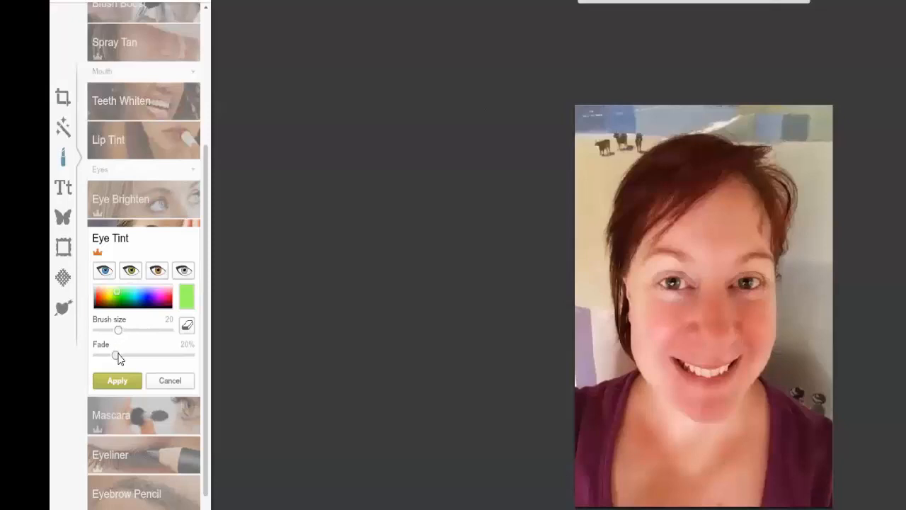
pyautogui.moveTo(116, 355)
pyautogui.mouseDown()
pyautogui.moveTo(146, 360)
pyautogui.moveTo(113, 355)
pyautogui.mouseUp()
pyautogui.moveTo(119, 301); pyautogui.dragTo(123, 305)
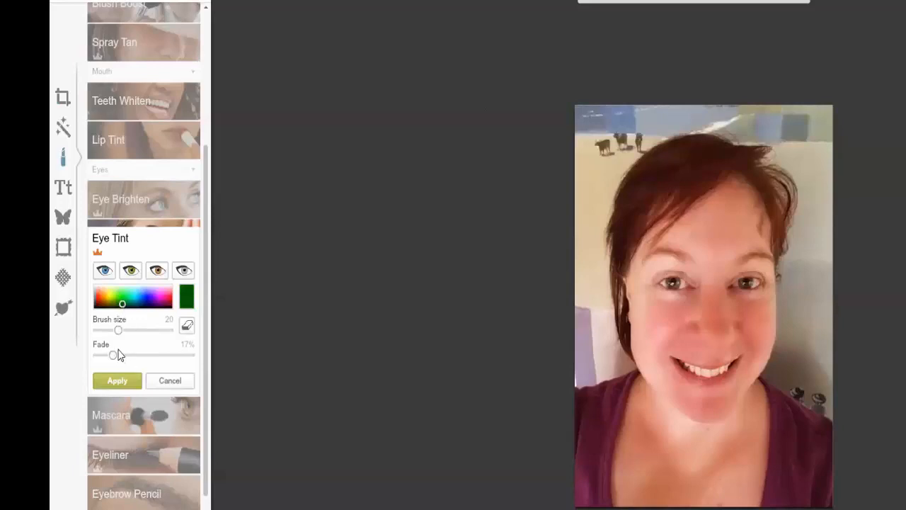
pyautogui.moveTo(121, 332)
pyautogui.mouseDown()
pyautogui.moveTo(131, 337)
pyautogui.moveTo(127, 331)
pyautogui.mouseUp()
pyautogui.moveTo(128, 332); pyautogui.dragTo(120, 331)
pyautogui.moveTo(115, 356); pyautogui.dragTo(167, 379)
pyautogui.click(121, 301)
pyautogui.moveTo(132, 300)
pyautogui.mouseDown()
pyautogui.moveTo(124, 305)
pyautogui.moveTo(137, 308)
pyautogui.moveTo(97, 300)
pyautogui.moveTo(126, 305)
pyautogui.moveTo(119, 311)
pyautogui.moveTo(117, 304)
pyautogui.mouseUp()
pyautogui.moveTo(746, 282); pyautogui.dragTo(748, 282)
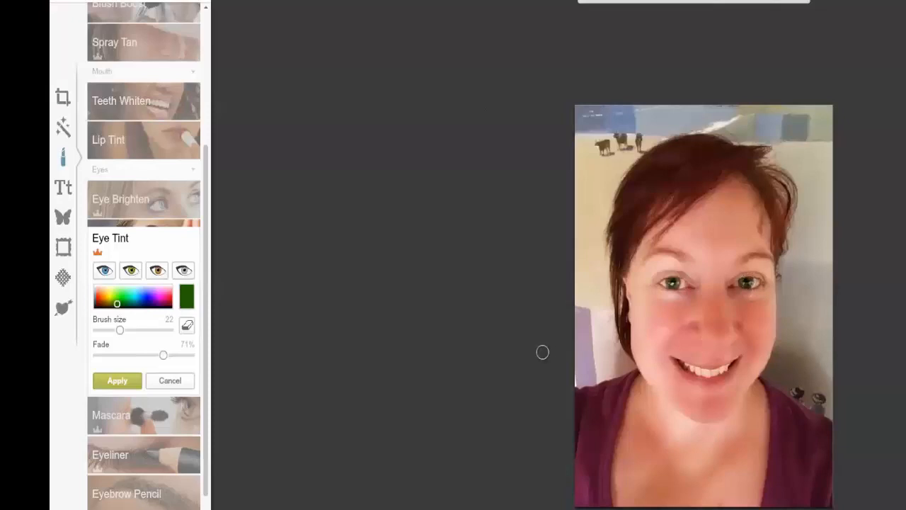
pyautogui.click(106, 383)
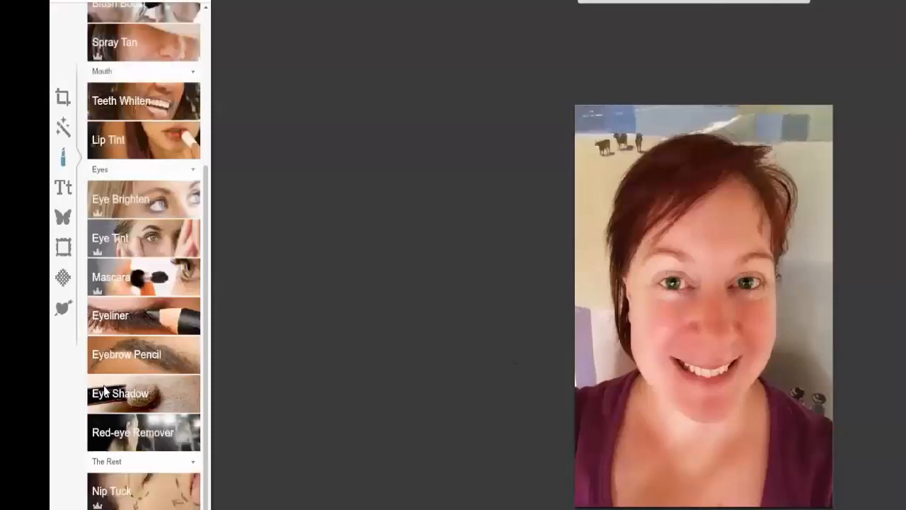
# Paint Mascara over the lashes of both eyes with a brush size of 20 and 60% strength, and apply it
pyautogui.click(116, 284)
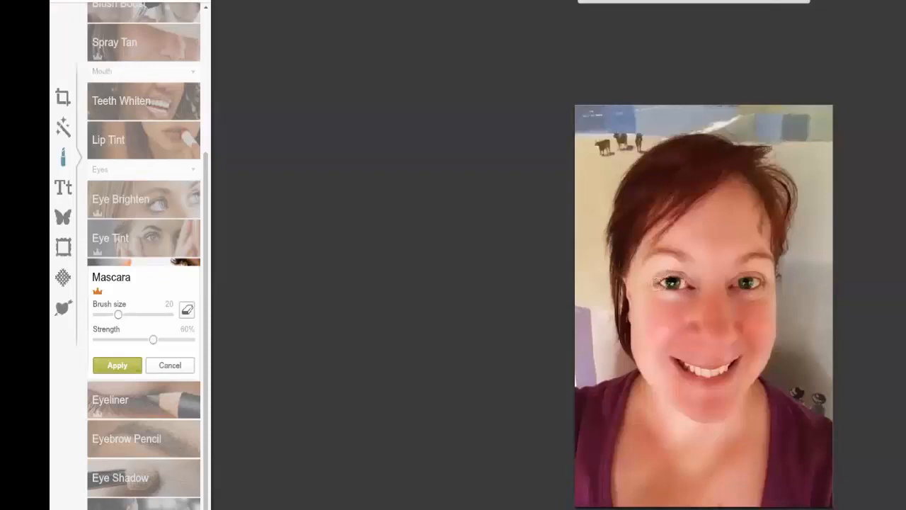
pyautogui.moveTo(660, 283)
pyautogui.mouseDown()
pyautogui.moveTo(690, 292)
pyautogui.moveTo(763, 280)
pyautogui.mouseUp()
pyautogui.click(111, 366)
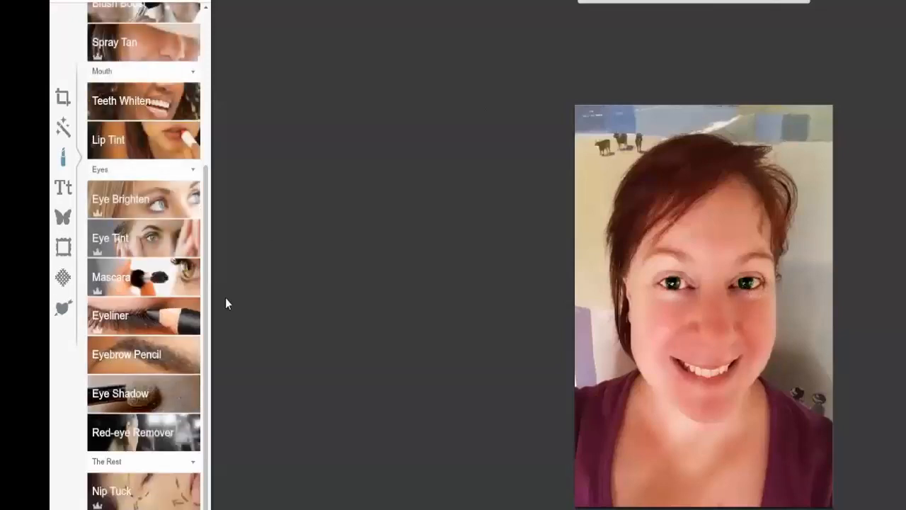
# Whiten the teeth in the smile with Teeth Whiten at a brush size of 23 and 0% fade, and apply it
pyautogui.scroll(-2, 207, 302)
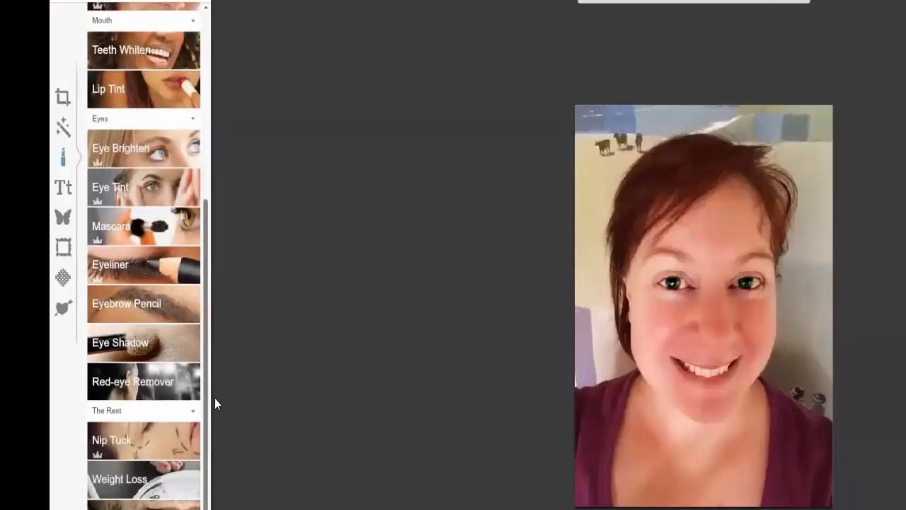
pyautogui.click(111, 64)
pyautogui.moveTo(120, 83)
pyautogui.mouseDown()
pyautogui.moveTo(111, 77)
pyautogui.moveTo(121, 82)
pyautogui.mouseUp()
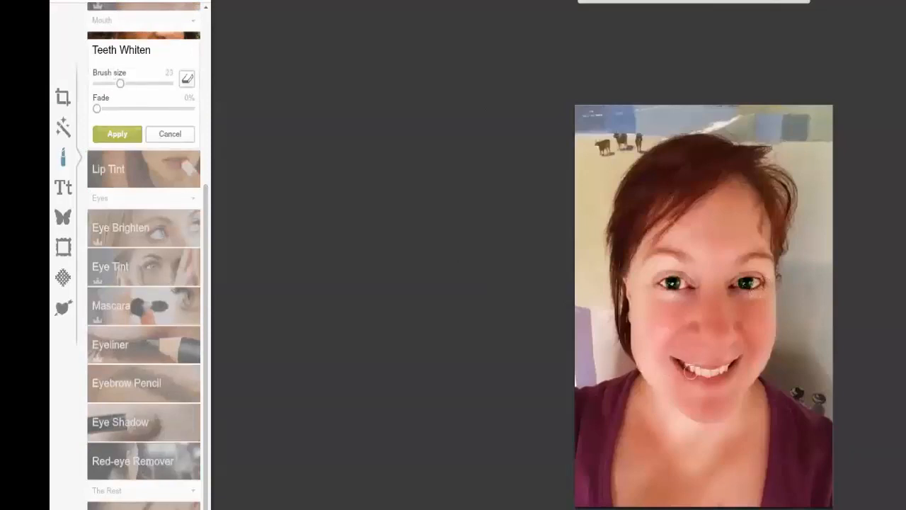
pyautogui.moveTo(686, 364)
pyautogui.mouseDown()
pyautogui.moveTo(715, 380)
pyautogui.moveTo(729, 369)
pyautogui.mouseUp()
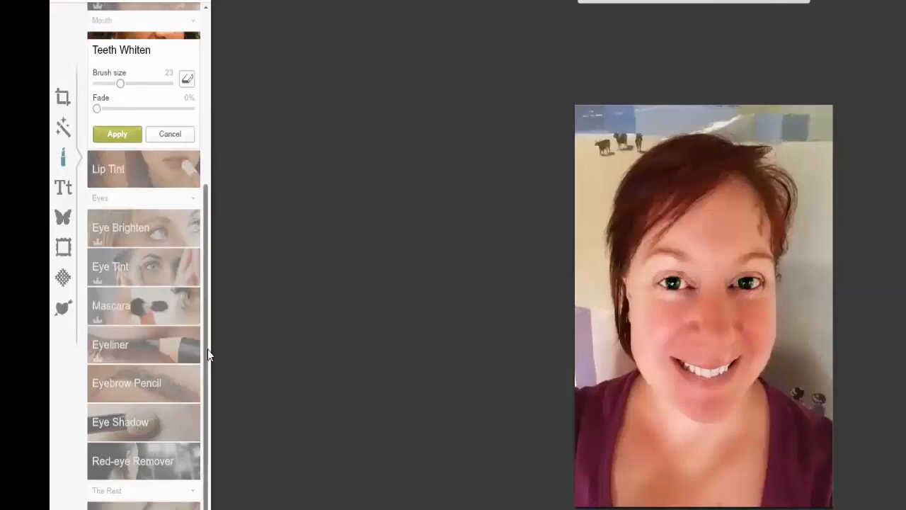
pyautogui.moveTo(207, 366); pyautogui.dragTo(217, 415)
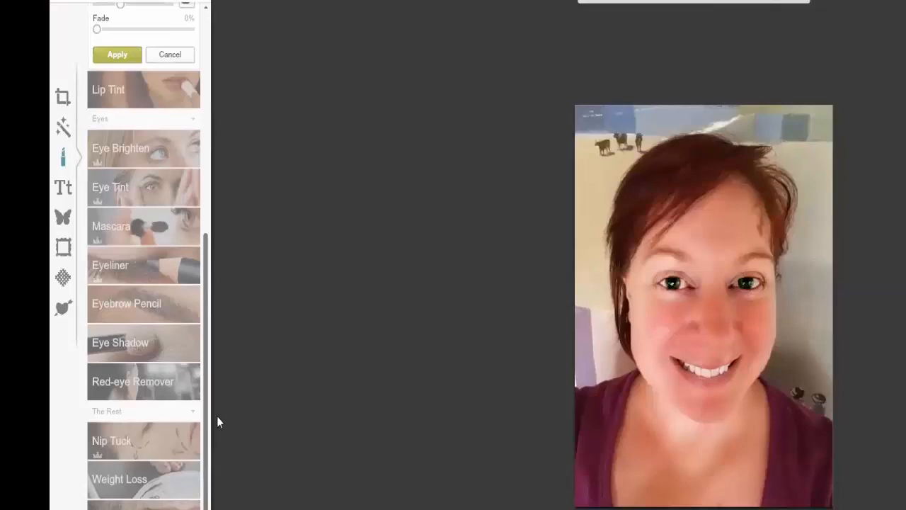
pyautogui.click(128, 485)
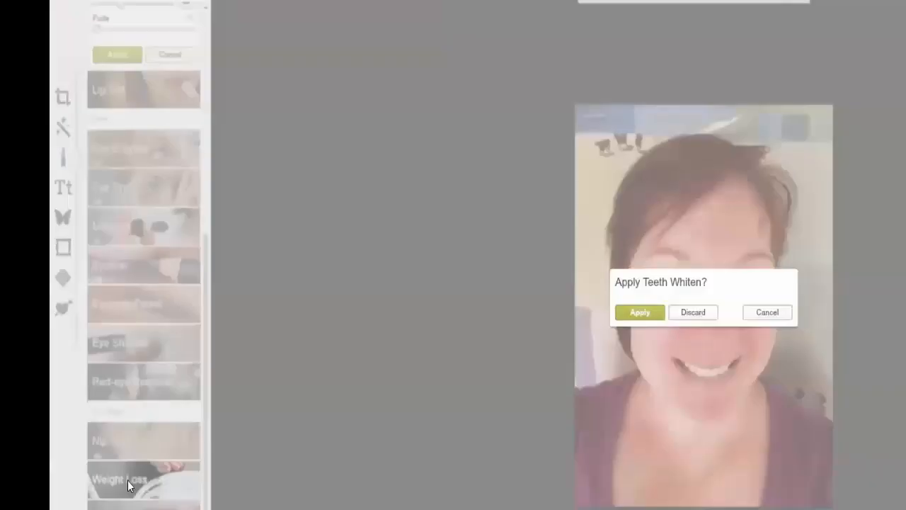
pyautogui.click(627, 316)
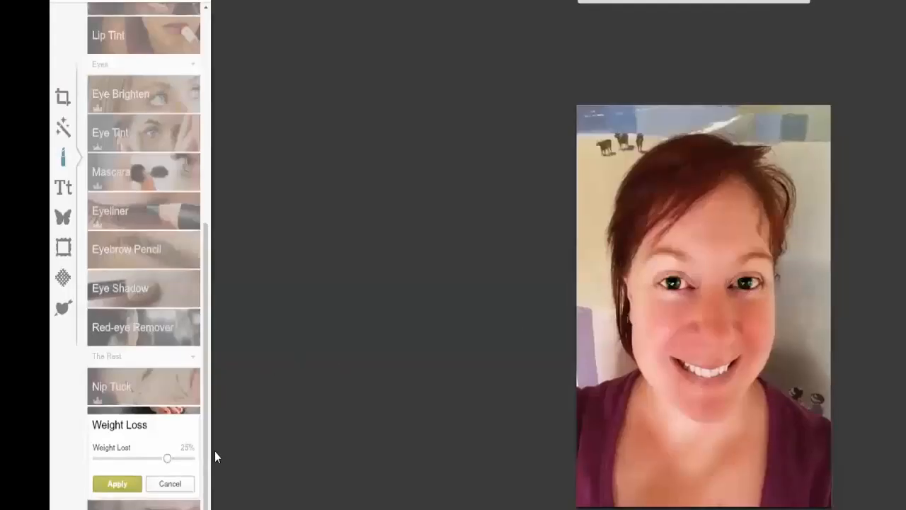
# Test different Weight Loss amounts on the portrait, set the weight lost to 13% and apply it
pyautogui.moveTo(167, 457)
pyautogui.mouseDown()
pyautogui.moveTo(142, 459)
pyautogui.moveTo(183, 464)
pyautogui.mouseUp()
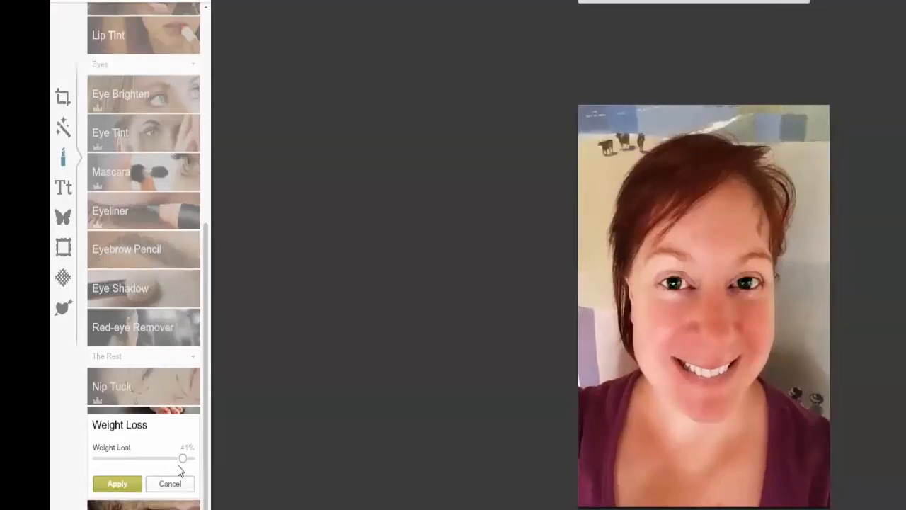
pyautogui.moveTo(182, 464); pyautogui.dragTo(136, 473)
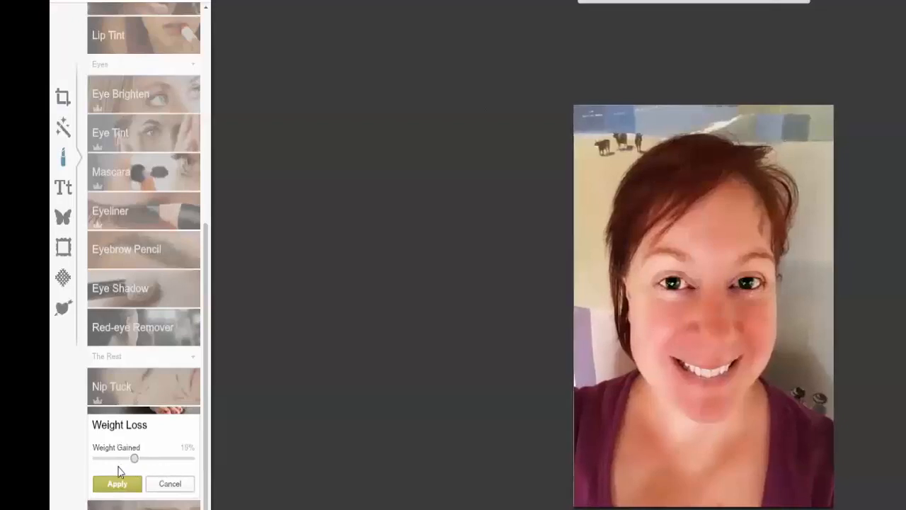
pyautogui.moveTo(119, 467); pyautogui.dragTo(153, 463)
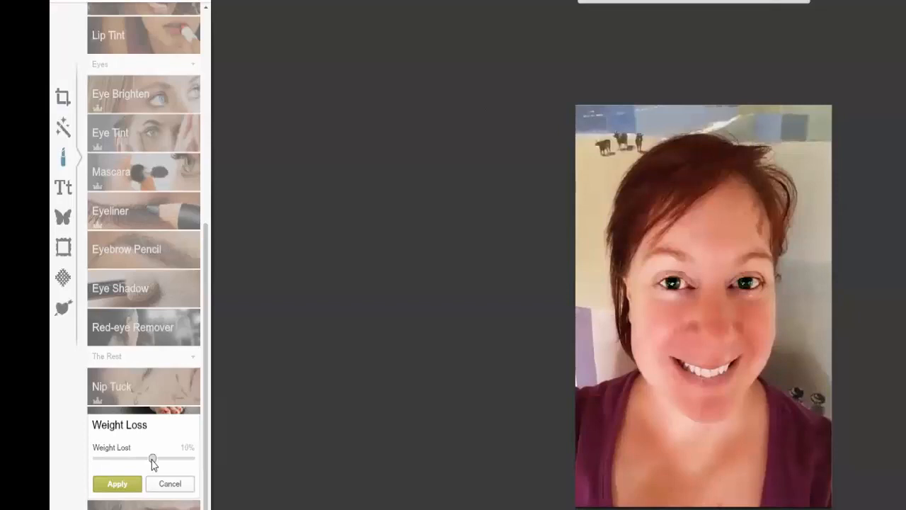
pyautogui.moveTo(153, 463); pyautogui.dragTo(155, 461)
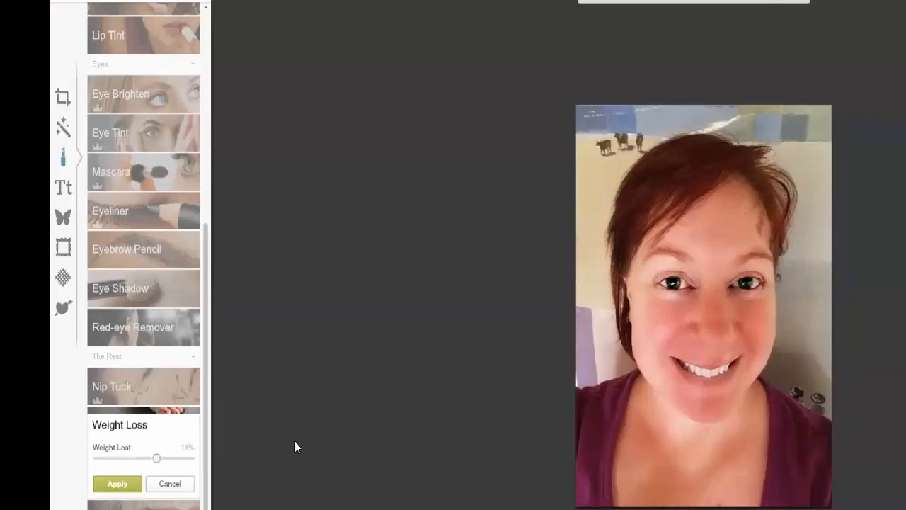
pyautogui.click(132, 485)
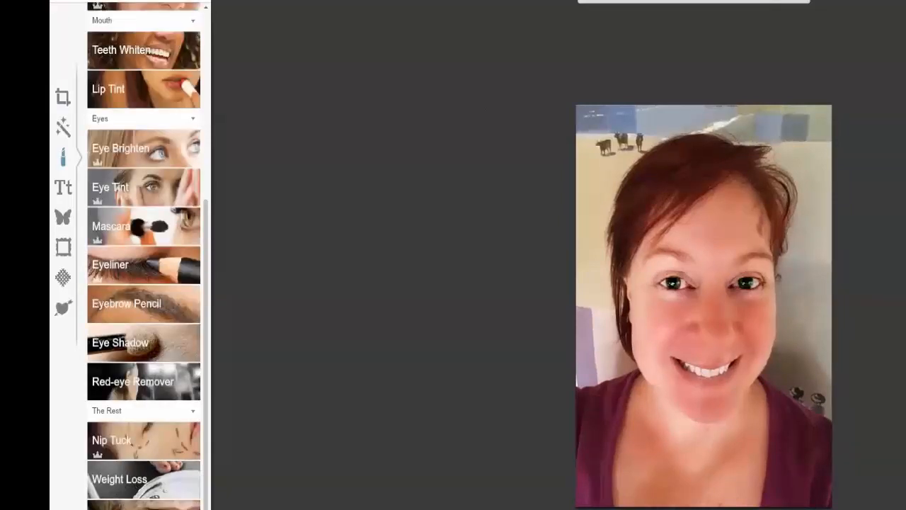
# Test Highlights colours on the portrait's hair, using the red preset, a dark red 810403 and the blonde preset
pyautogui.click(134, 425)
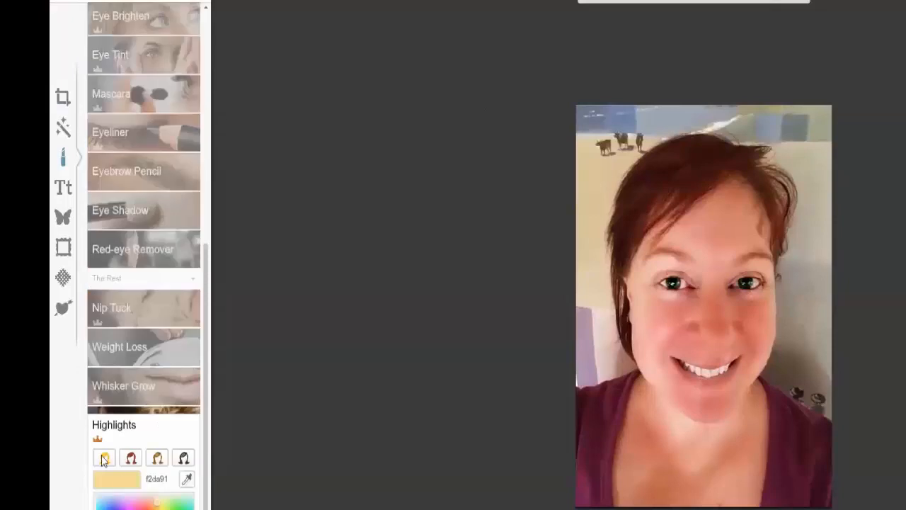
pyautogui.click(131, 460)
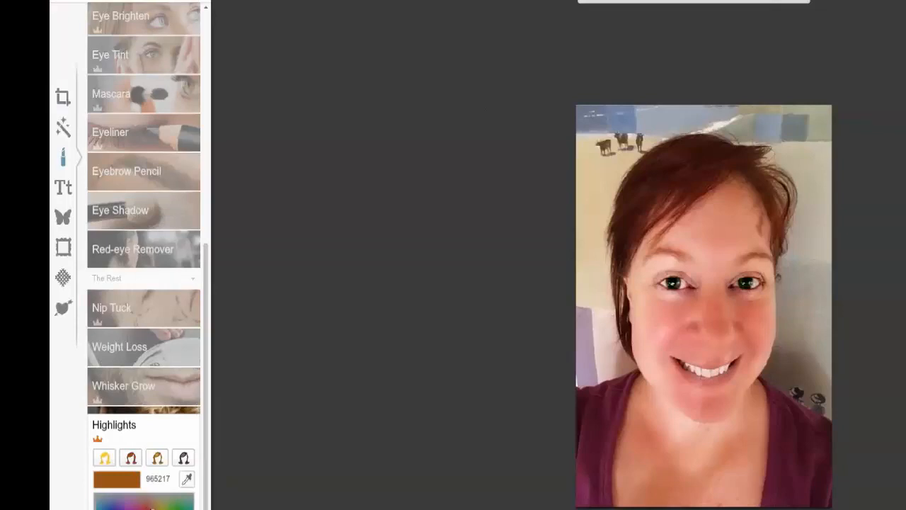
pyautogui.moveTo(151, 508); pyautogui.dragTo(134, 509)
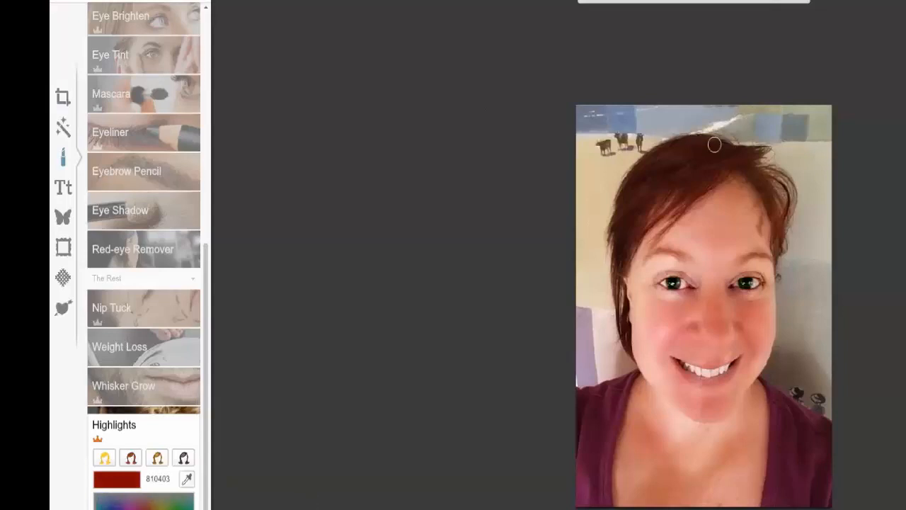
pyautogui.click(105, 459)
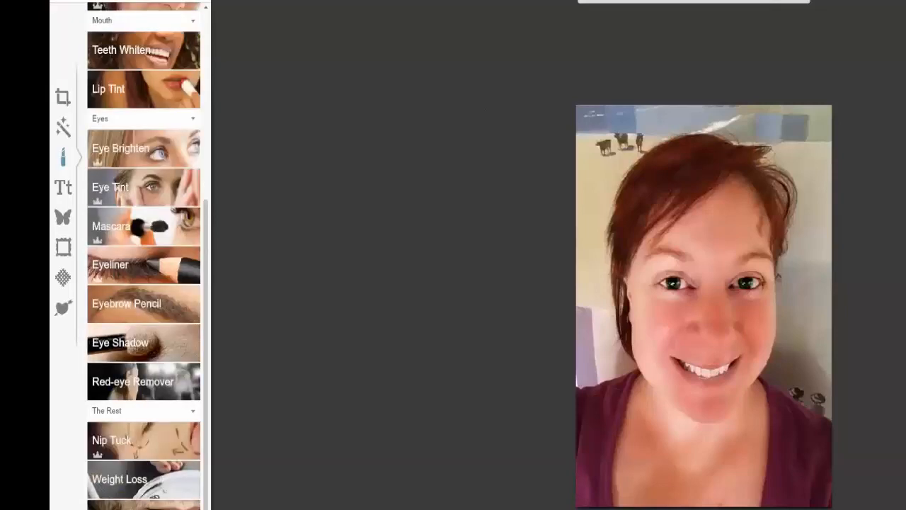
# Add another pass of Highlights to the hair, adjusting the tone from the blonde preset f2da91
pyautogui.click(122, 507)
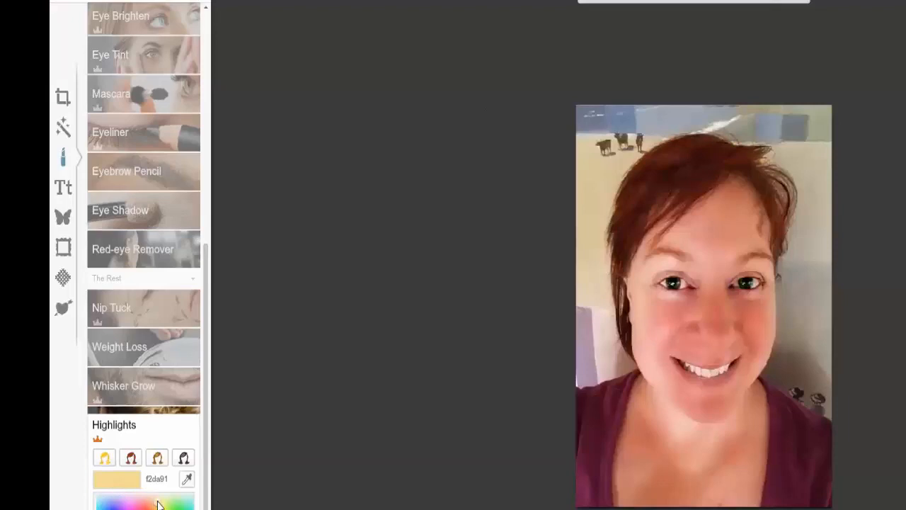
pyautogui.moveTo(157, 504); pyautogui.dragTo(162, 504)
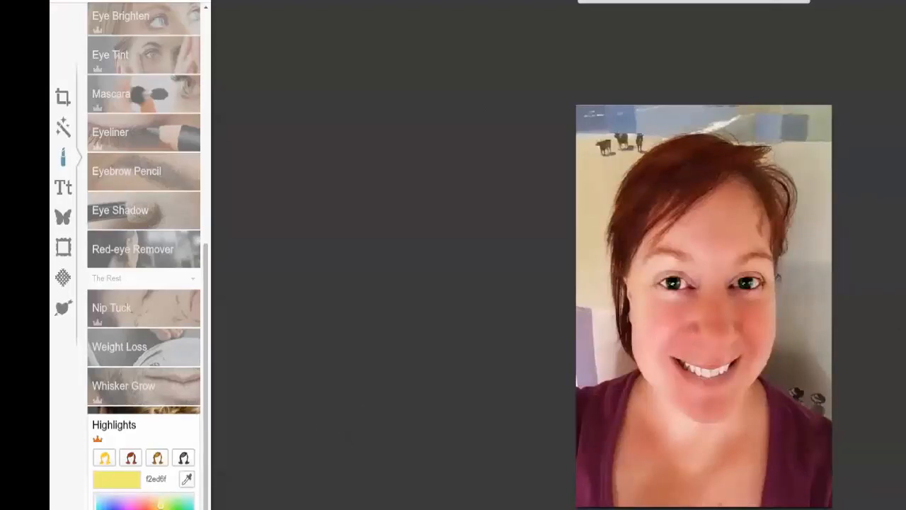
pyautogui.click(135, 507)
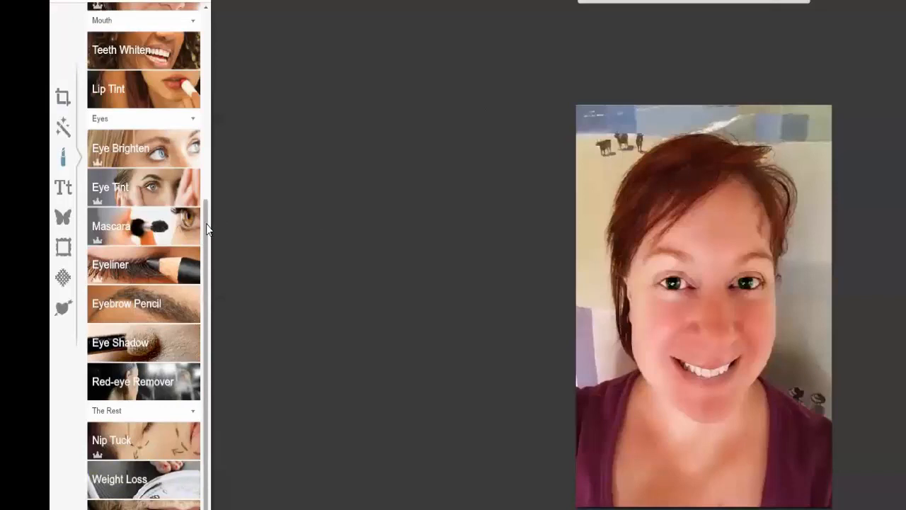
# Tan the skin with Spray Tan in the middle shade at brush size 60, intensity 14 and darken 13, and apply it
pyautogui.click(175, 436)
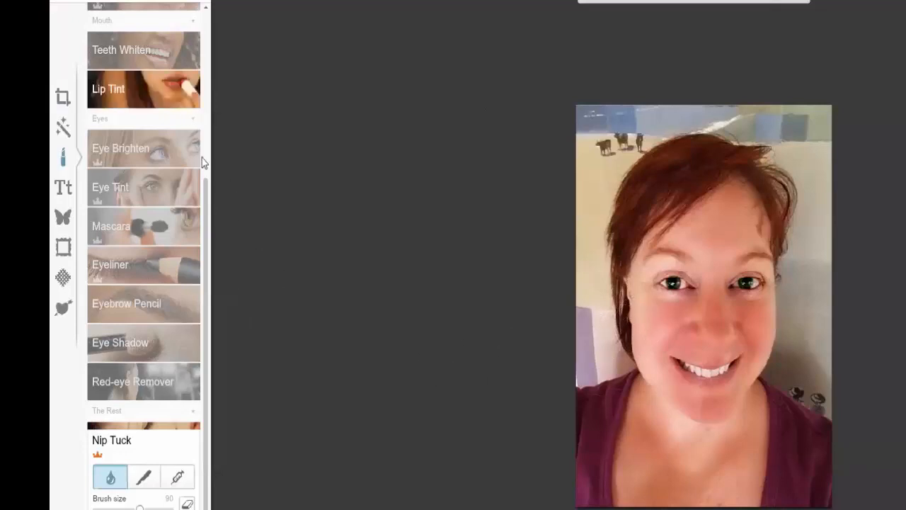
pyautogui.moveTo(205, 178); pyautogui.dragTo(205, 168)
pyautogui.scroll(3, 159, 125)
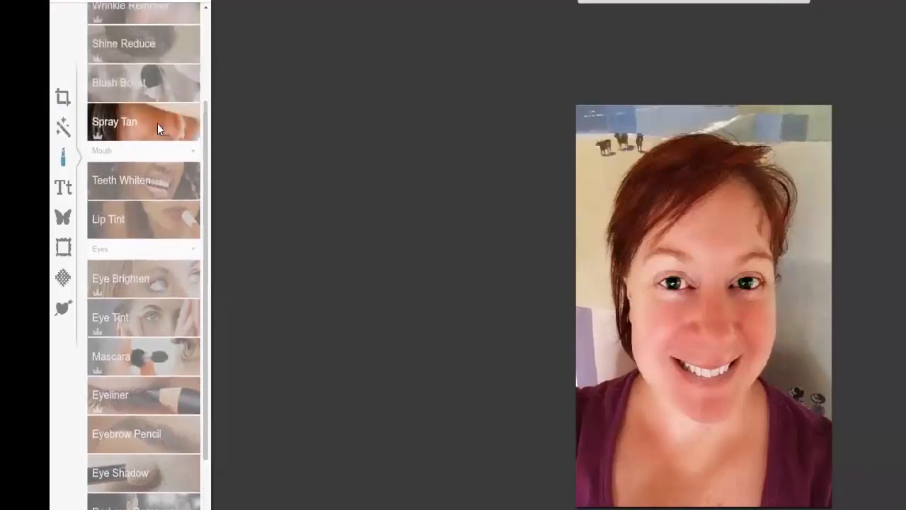
pyautogui.click(157, 123)
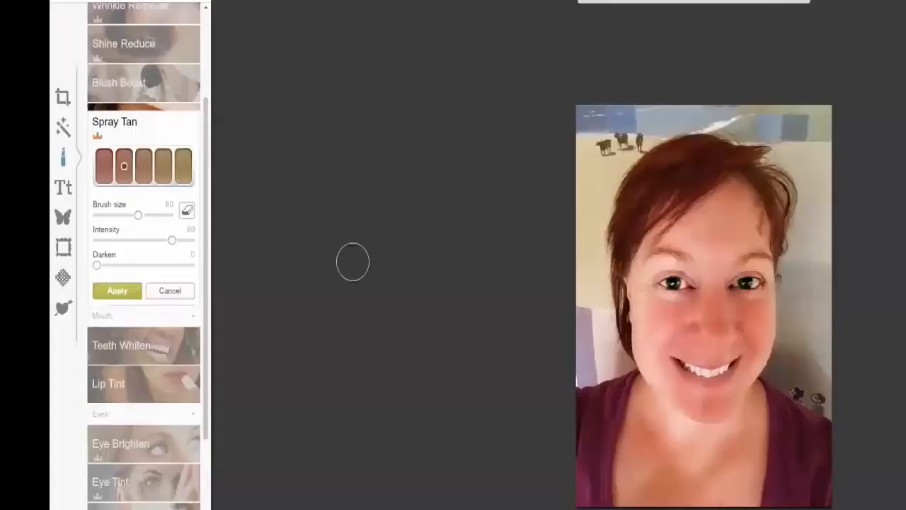
pyautogui.click(140, 169)
pyautogui.moveTo(172, 243); pyautogui.dragTo(102, 241)
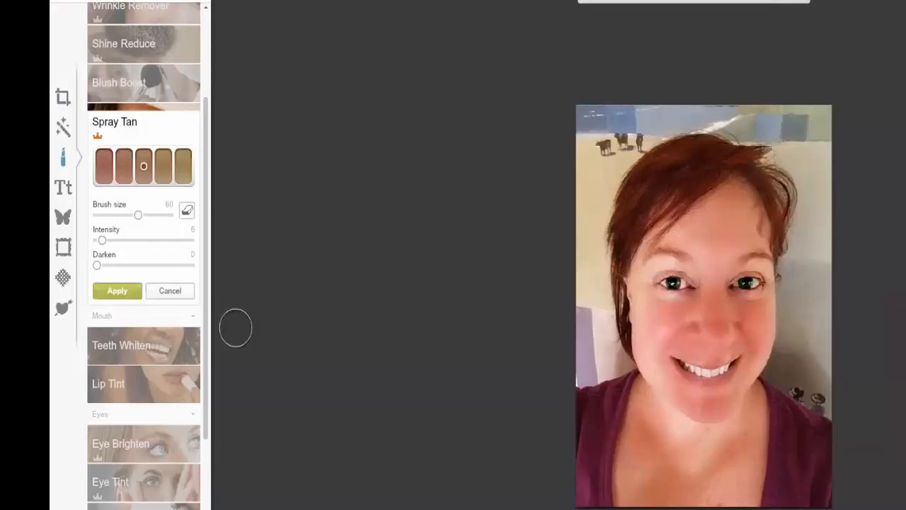
pyautogui.moveTo(97, 266); pyautogui.dragTo(116, 275)
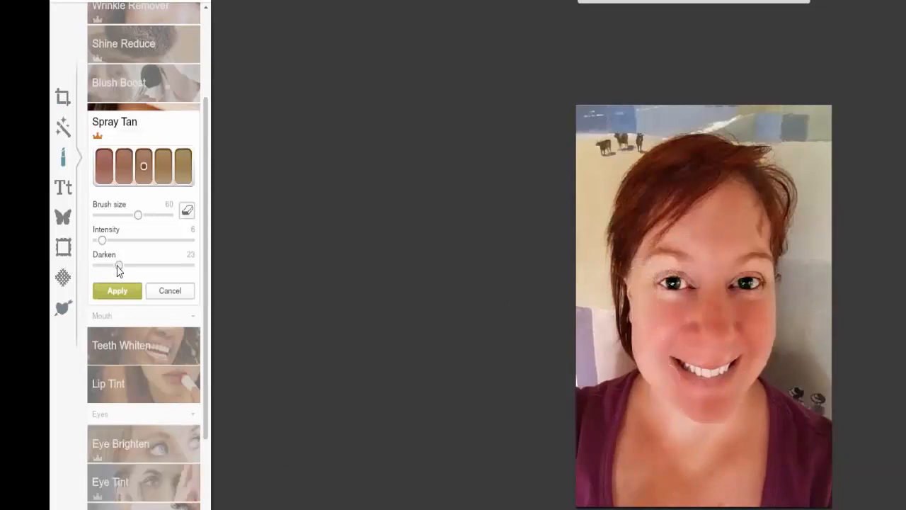
pyautogui.moveTo(111, 268); pyautogui.dragTo(110, 247)
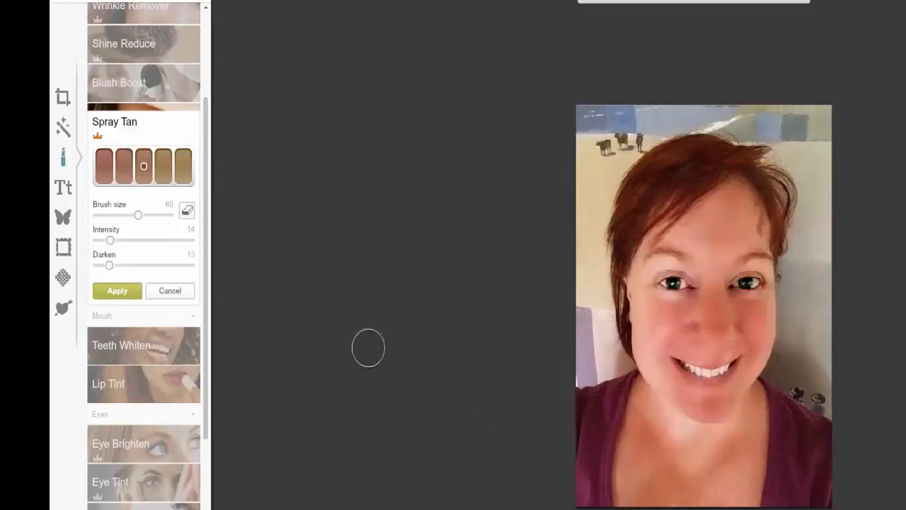
pyautogui.click(117, 291)
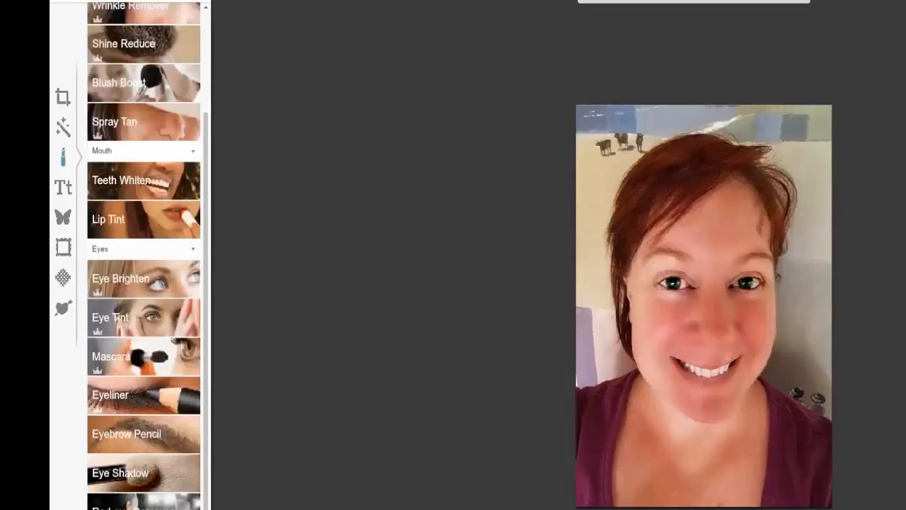
# Compare the retouched portrait with its version before the edit several times
pyautogui.click(760, 3)
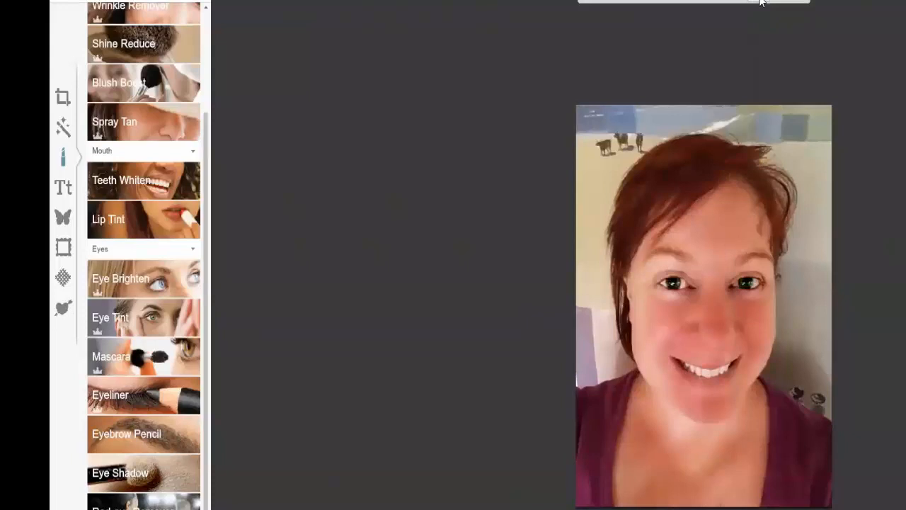
pyautogui.click(760, 3)
pyautogui.click(760, 3)
pyautogui.click(761, 3)
pyautogui.click(186, 464)
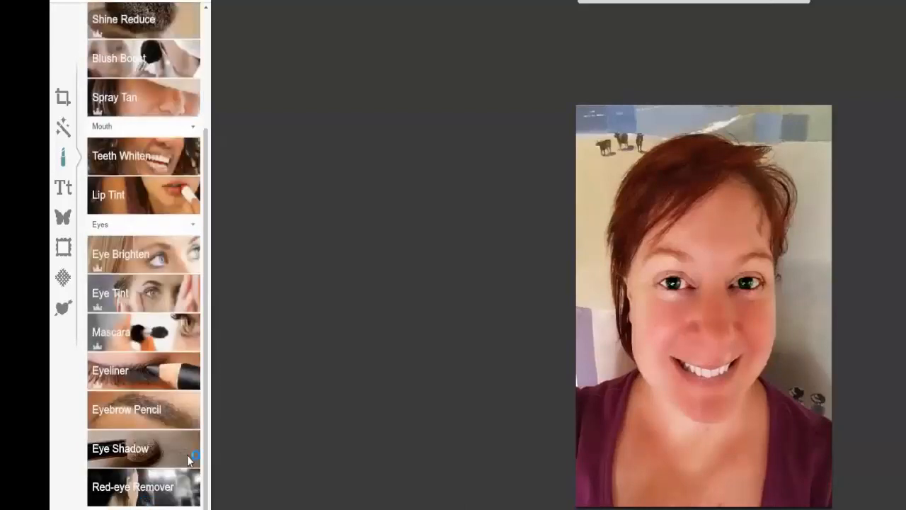
pyautogui.click(156, 446)
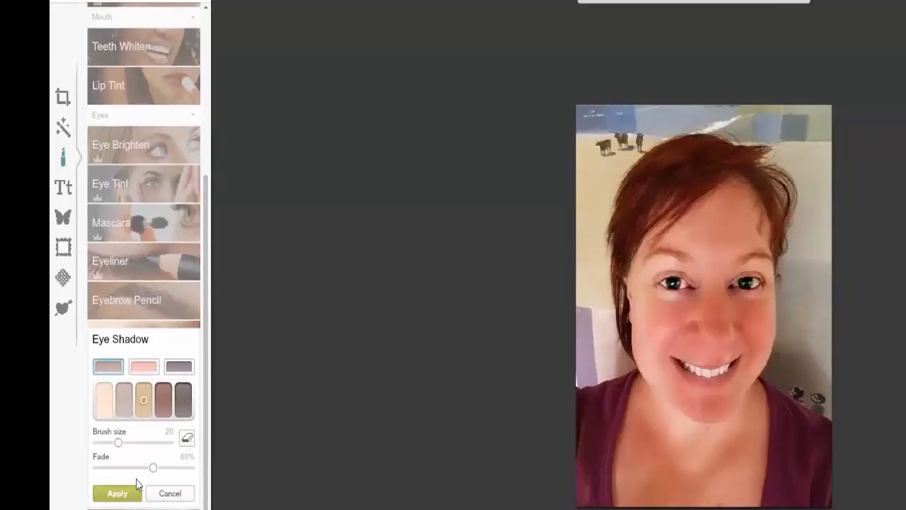
pyautogui.moveTo(153, 467); pyautogui.dragTo(150, 467)
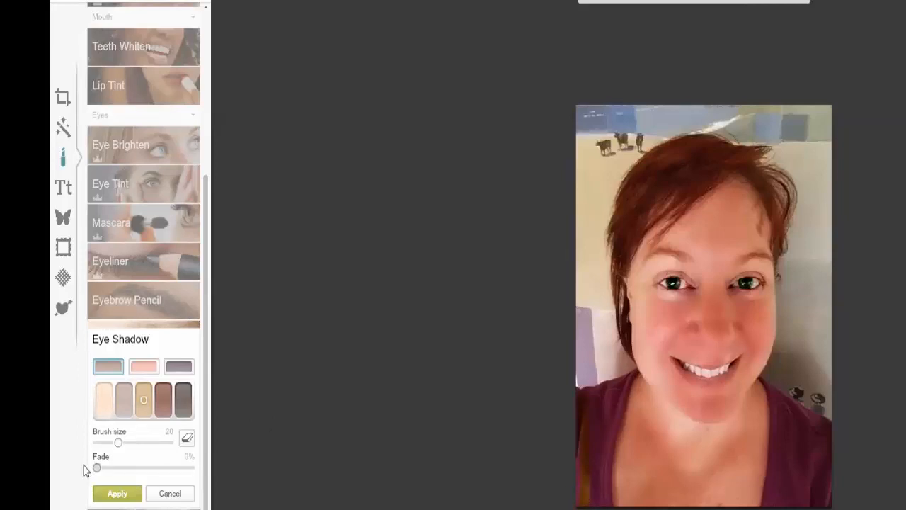
pyautogui.click(176, 492)
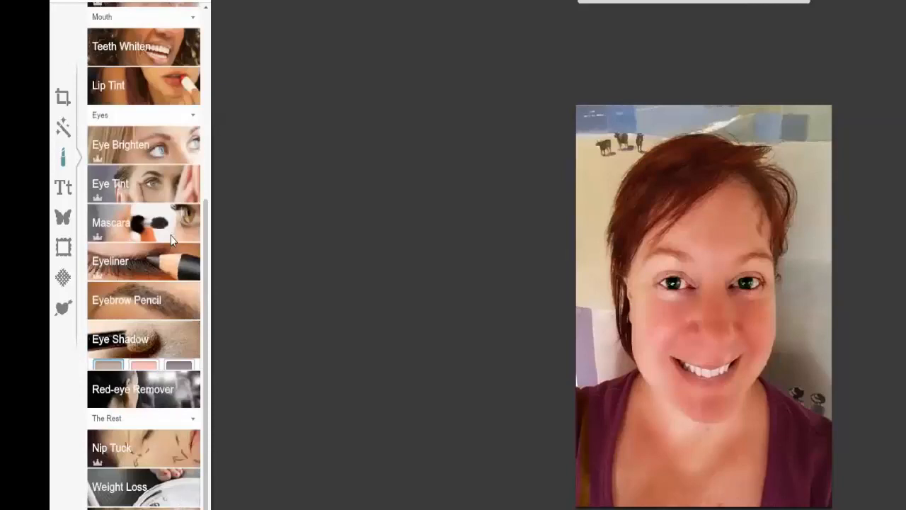
# Paint both sides of the purple shirt with light blue Eye Tint at a brush size of 103
pyautogui.click(155, 194)
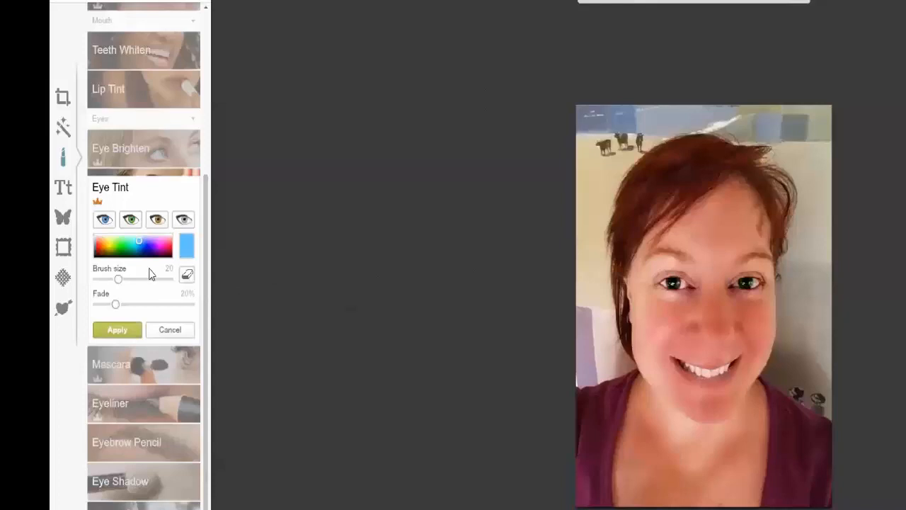
pyautogui.moveTo(120, 278); pyautogui.dragTo(149, 280)
pyautogui.moveTo(596, 410)
pyautogui.mouseDown()
pyautogui.moveTo(590, 495)
pyautogui.moveTo(598, 509)
pyautogui.mouseUp()
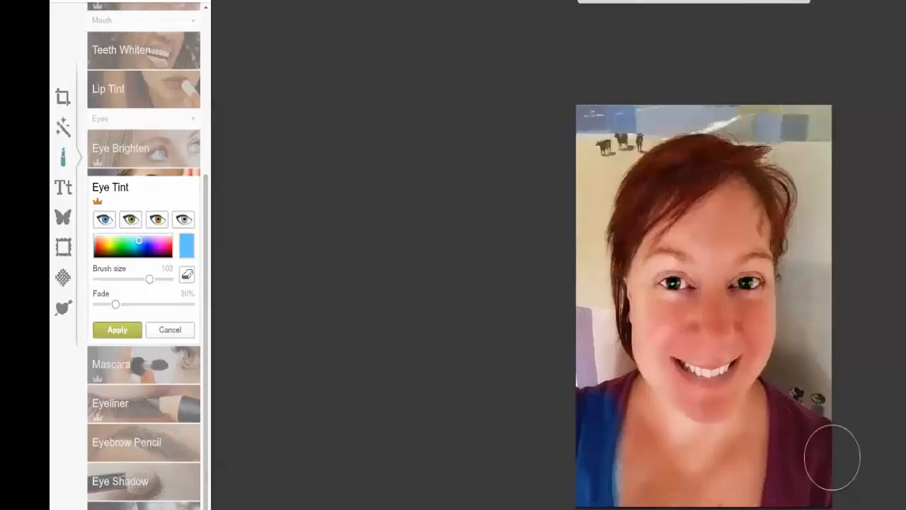
pyautogui.moveTo(833, 458)
pyautogui.mouseDown()
pyautogui.moveTo(805, 428)
pyautogui.moveTo(793, 433)
pyautogui.moveTo(795, 506)
pyautogui.moveTo(836, 445)
pyautogui.moveTo(854, 506)
pyautogui.mouseUp()
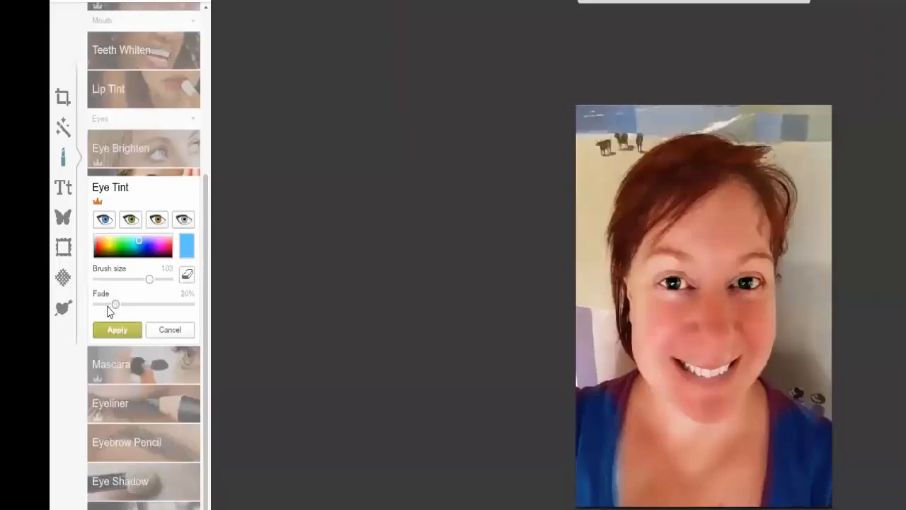
# Set the Eye Tint fade to 0% and paint the background around the head with the same light blue
pyautogui.moveTo(114, 304); pyautogui.dragTo(96, 304)
pyautogui.moveTo(593, 105); pyautogui.dragTo(589, 213)
pyautogui.moveTo(587, 251)
pyautogui.mouseDown()
pyautogui.moveTo(575, 286)
pyautogui.moveTo(598, 385)
pyautogui.mouseUp()
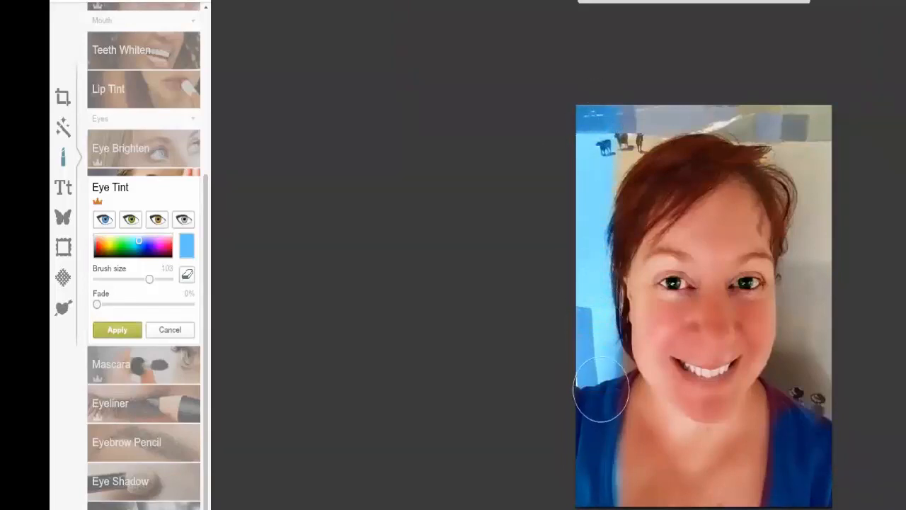
pyautogui.moveTo(608, 138)
pyautogui.mouseDown()
pyautogui.moveTo(650, 99)
pyautogui.moveTo(671, 98)
pyautogui.moveTo(743, 103)
pyautogui.moveTo(828, 131)
pyautogui.moveTo(805, 170)
pyautogui.moveTo(821, 249)
pyautogui.moveTo(799, 306)
pyautogui.moveTo(800, 363)
pyautogui.moveTo(829, 385)
pyautogui.moveTo(793, 375)
pyautogui.mouseUp()
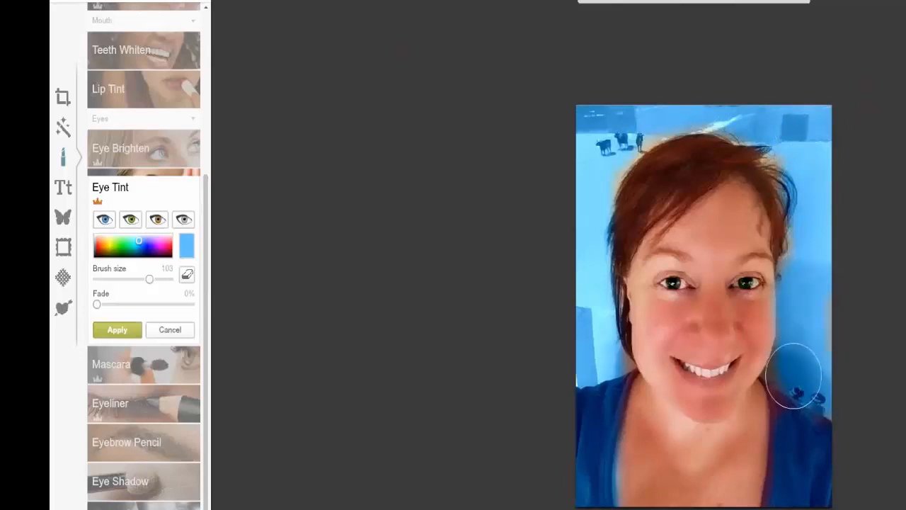